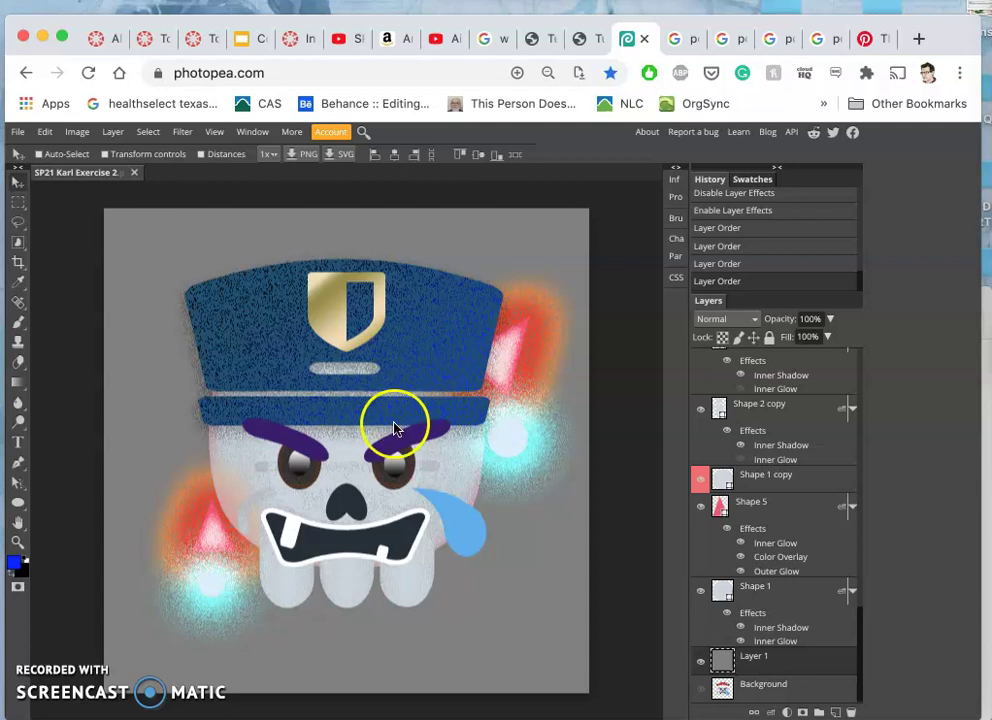
# - Duplicate Layer 1 with Ctrl+J and fill the copy with White via Edit > Fill
pyautogui.press('ctrl')
pyautogui.hotkey('ctrl', 'j')
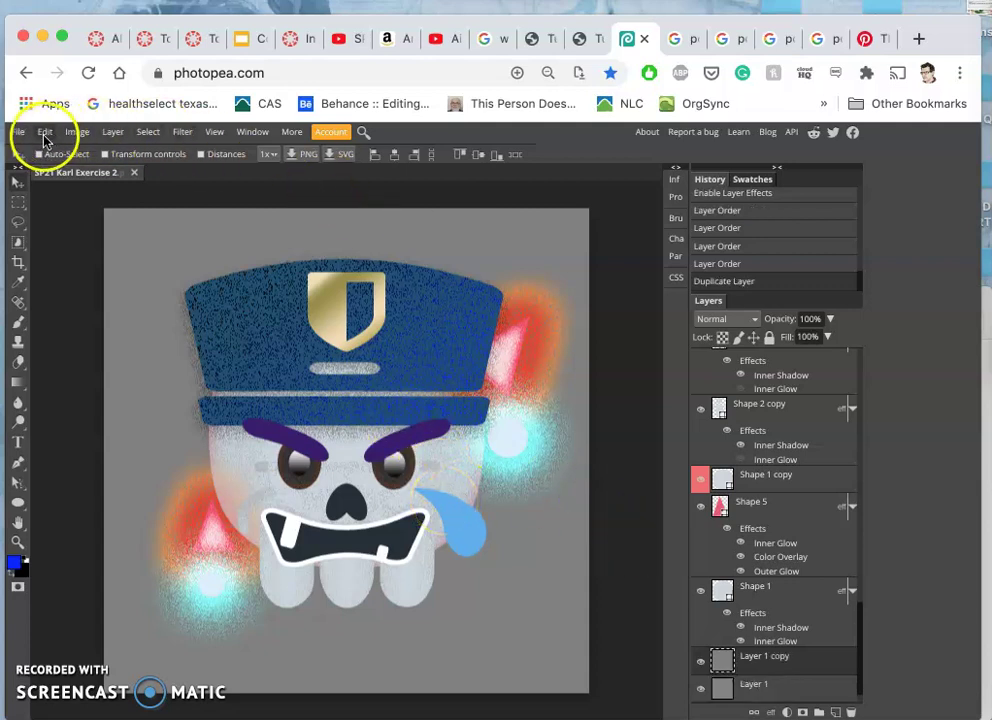
pyautogui.click(43, 135)
pyautogui.click(71, 345)
pyautogui.click(170, 264)
pyautogui.click(170, 270)
pyautogui.click(208, 340)
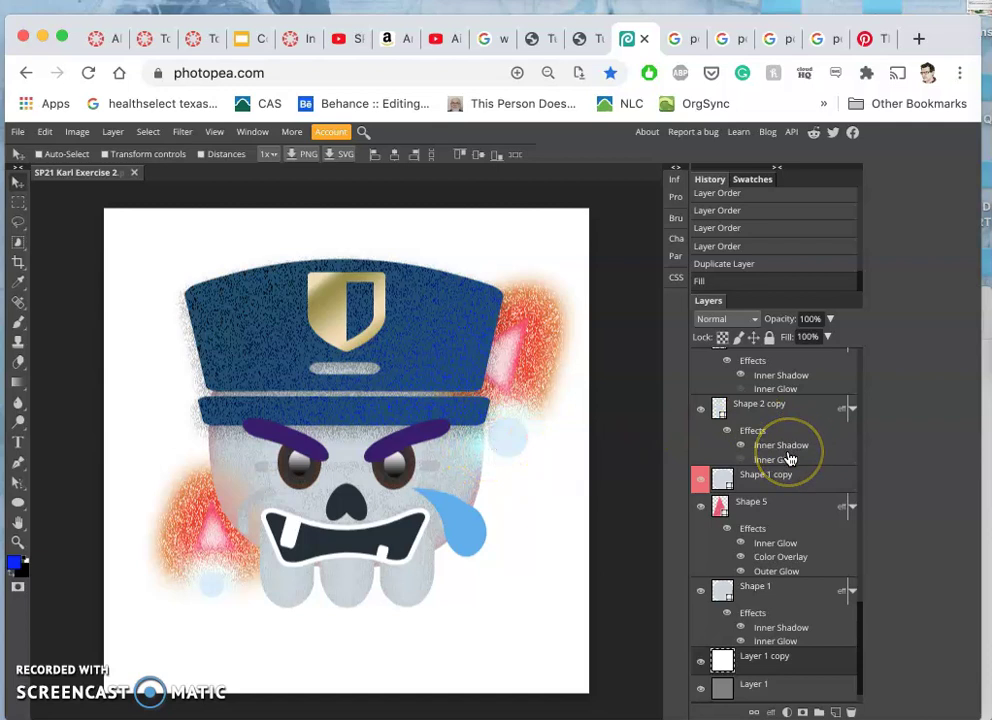
# - Give Shape 6 copy's outer glow Normal blend, cyan colour and opacity lowered to 72%
pyautogui.scroll(10, 789, 458)
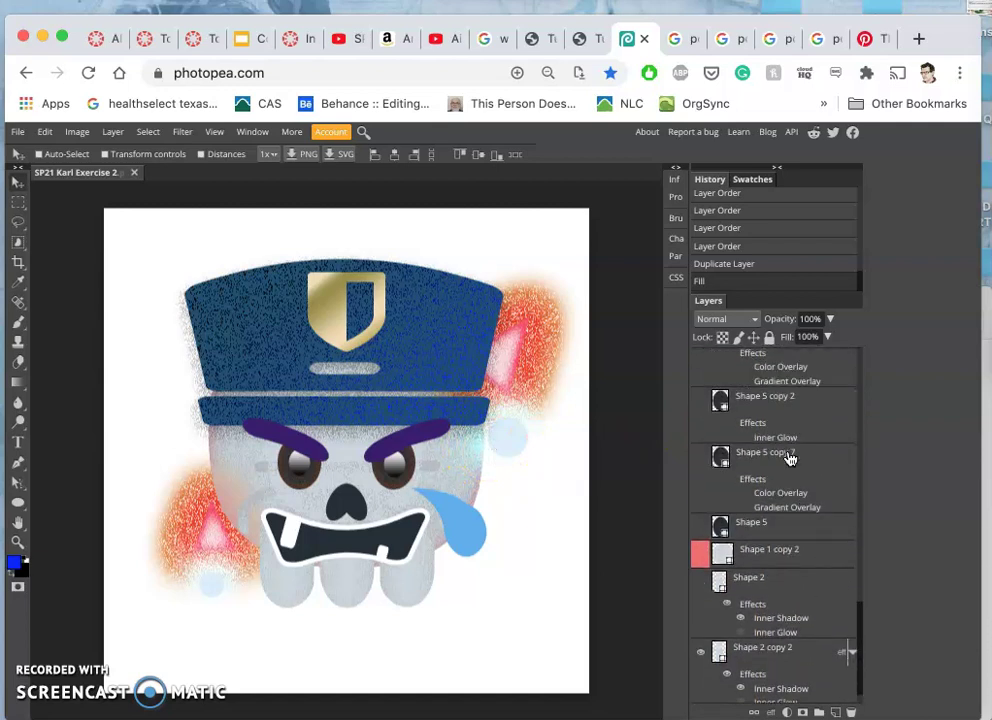
pyautogui.scroll(10, 789, 458)
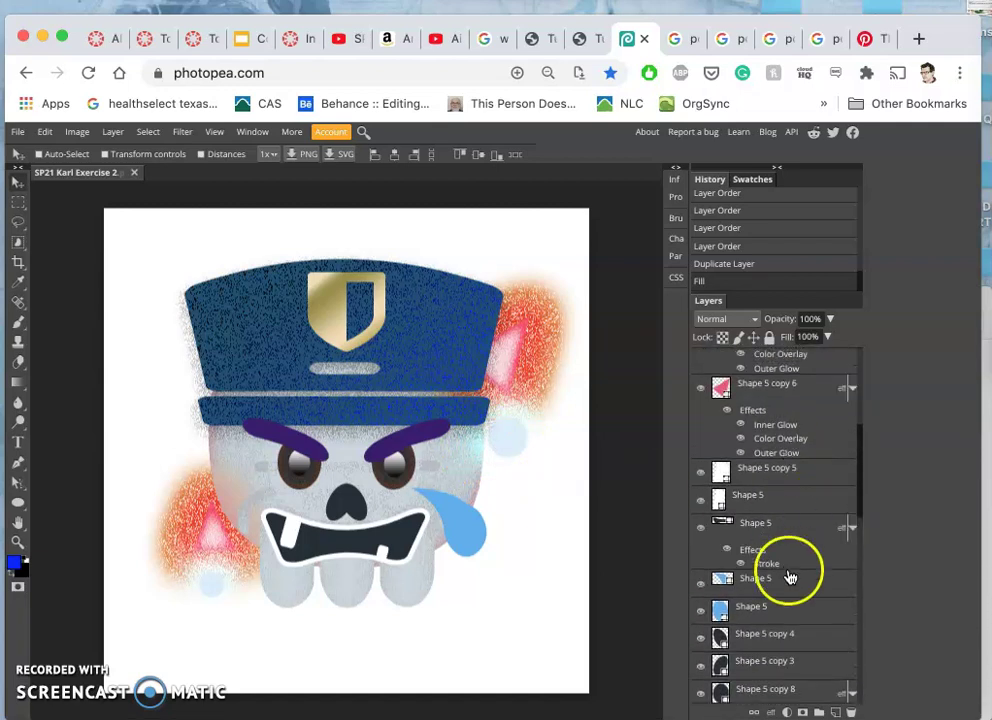
pyautogui.scroll(5, 790, 540)
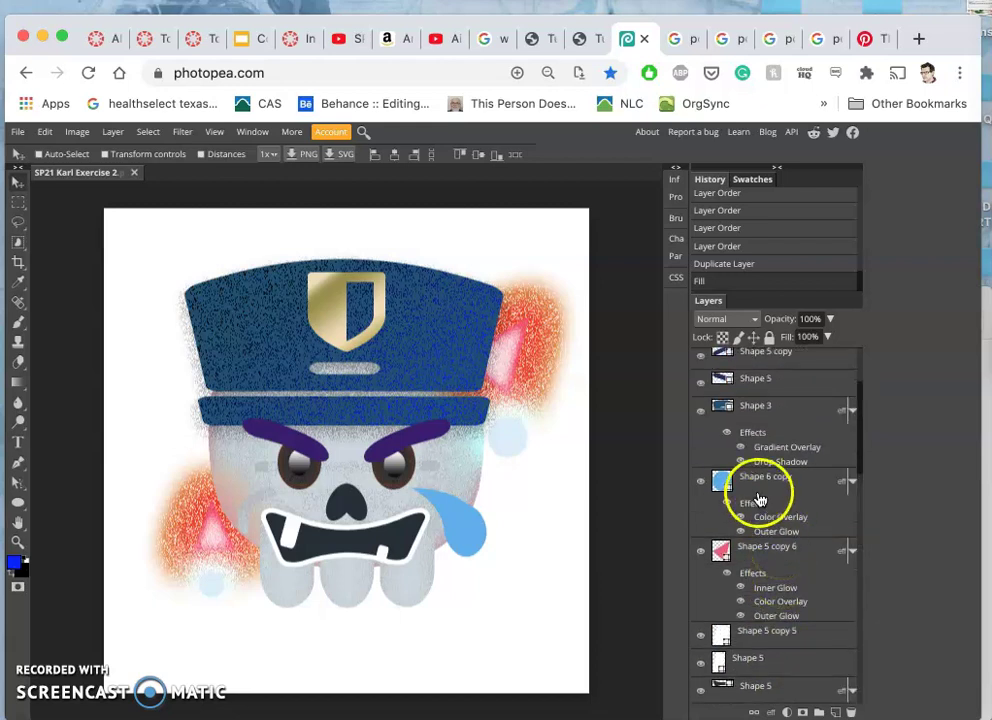
pyautogui.doubleClick(771, 533)
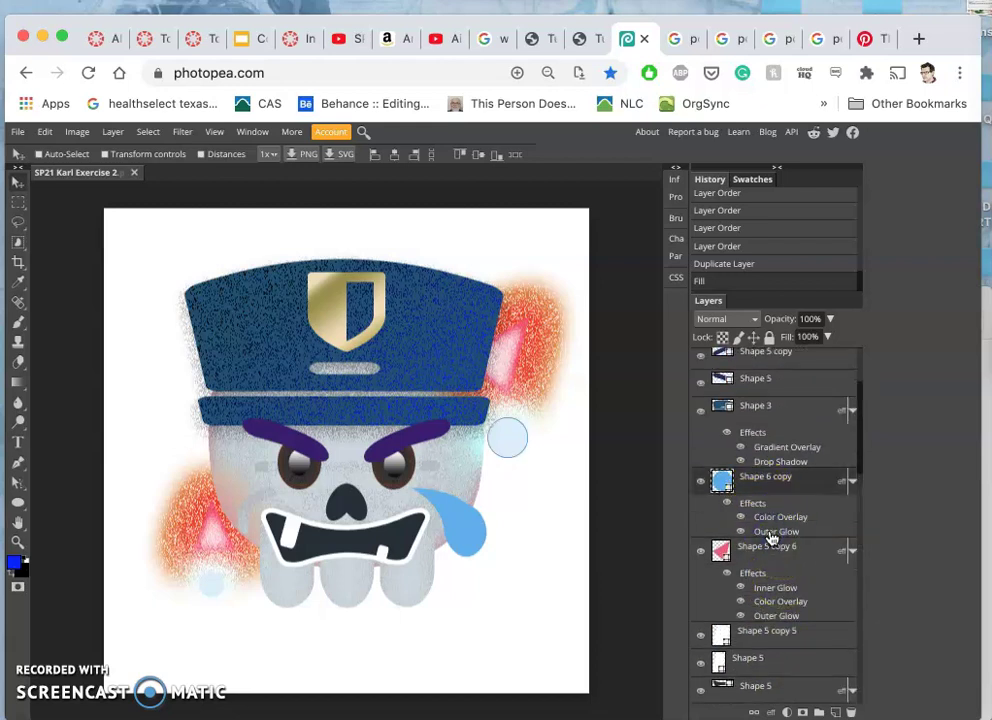
pyautogui.click(703, 272)
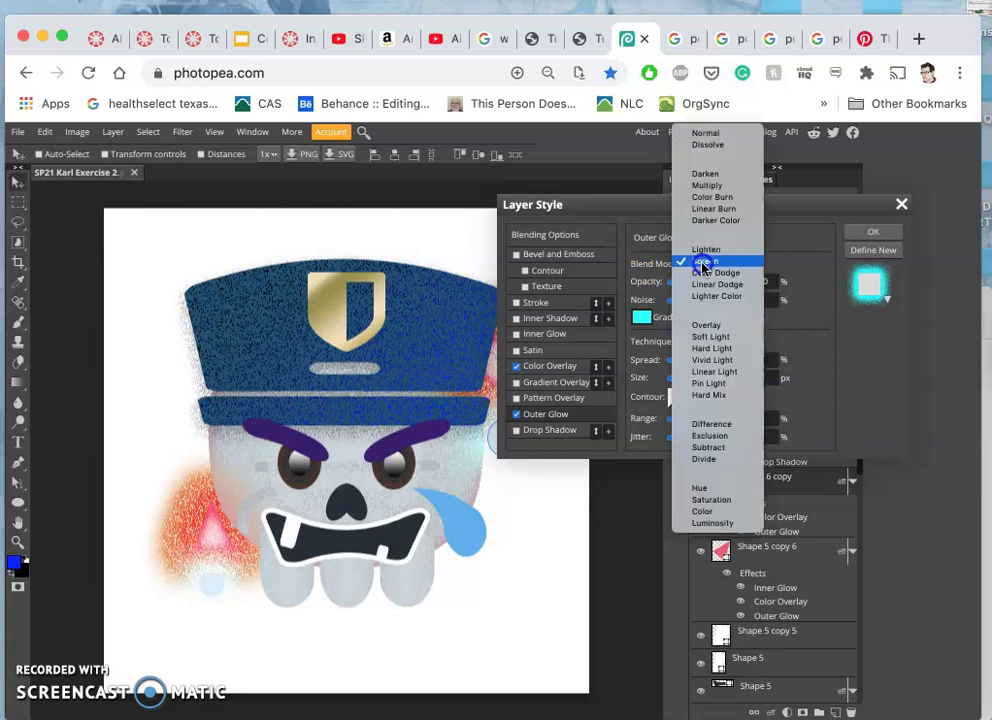
pyautogui.click(699, 133)
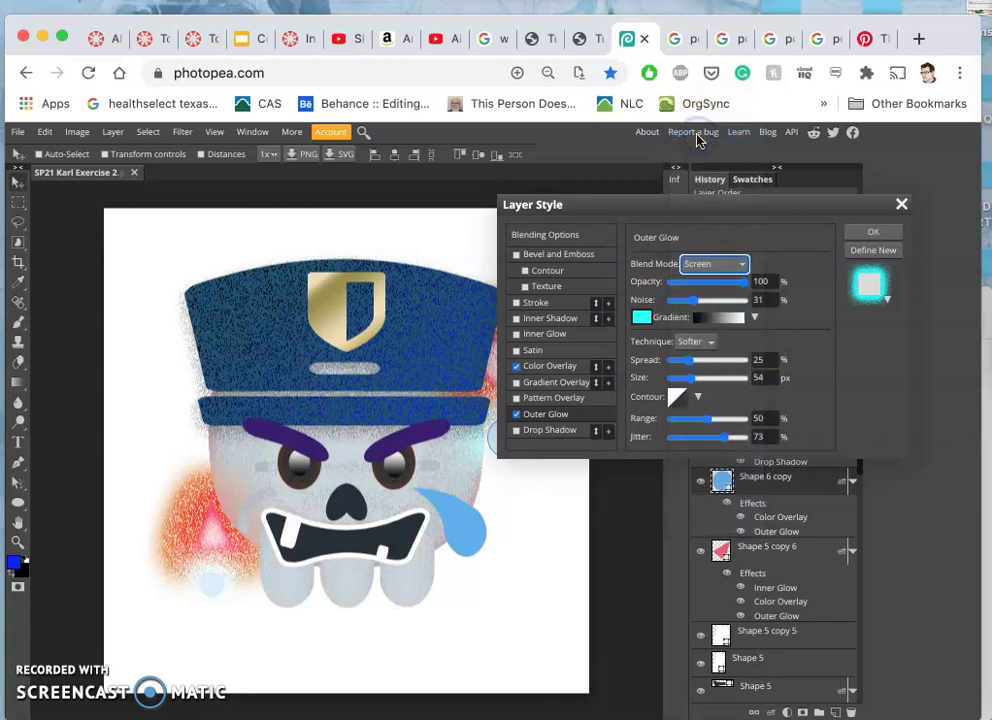
pyautogui.click(700, 232)
pyautogui.moveTo(700, 232); pyautogui.dragTo(743, 311)
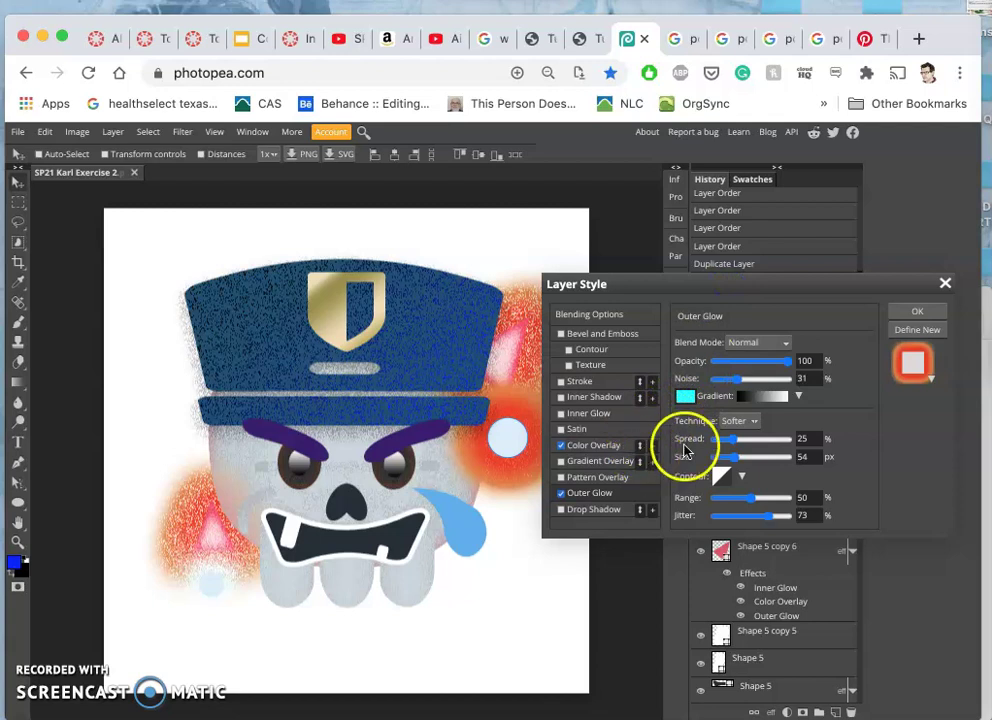
pyautogui.click(685, 399)
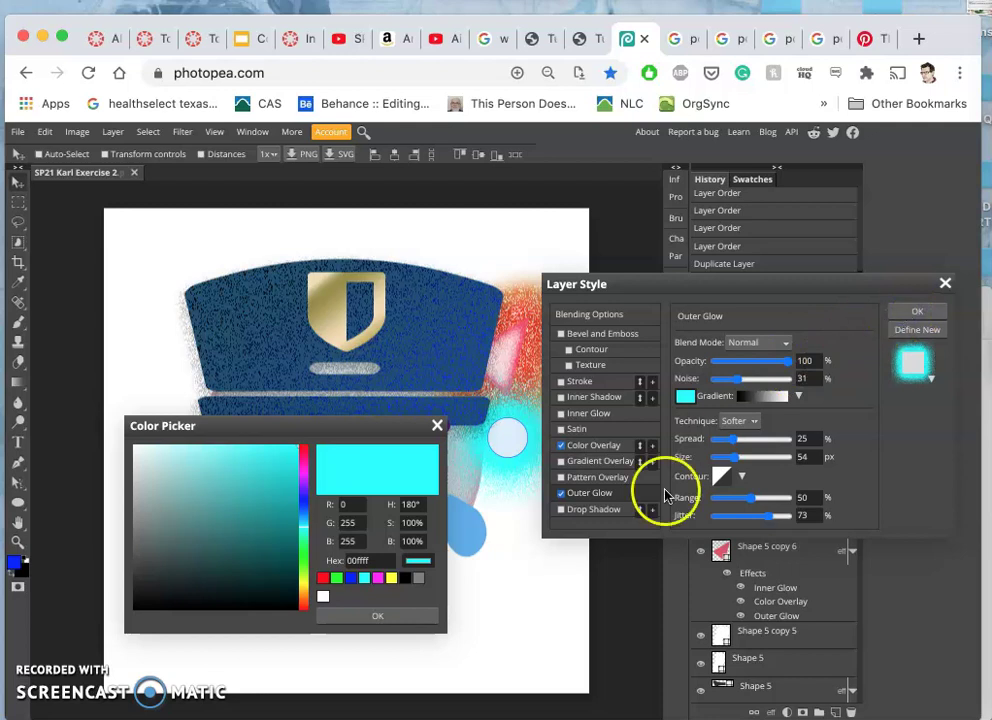
pyautogui.click(386, 616)
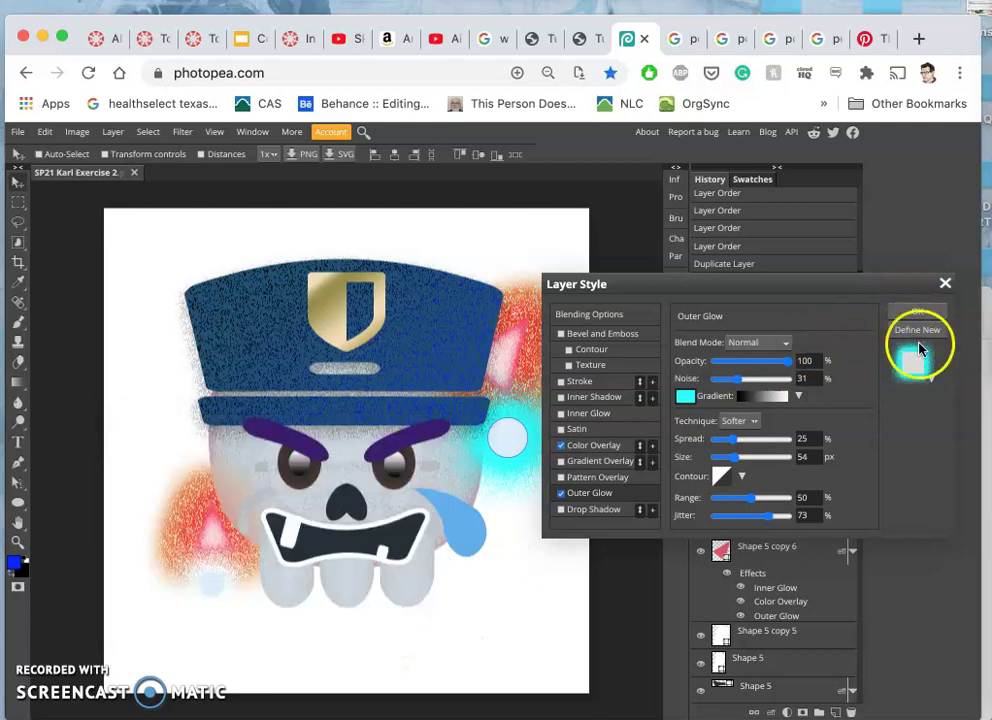
pyautogui.moveTo(781, 364); pyautogui.dragTo(771, 360)
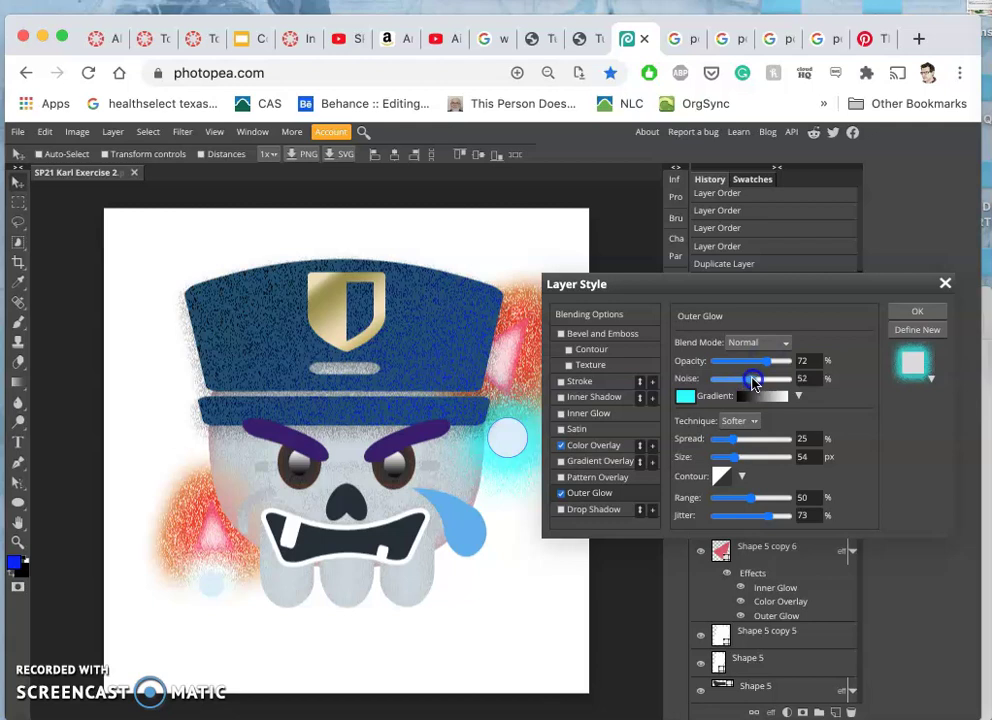
pyautogui.click(912, 314)
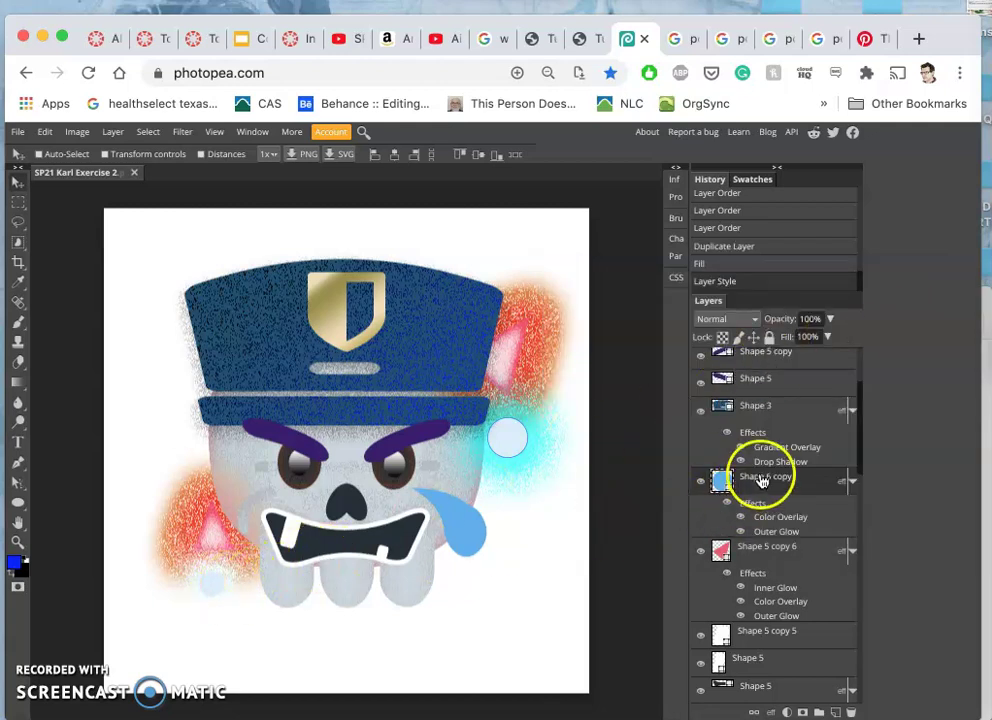
# - Turn on Move tool Auto-Select and pick the lower-left pale circle's layer on the canvas
pyautogui.scroll(-1, 737, 491)
pyautogui.scroll(-5, 743, 491)
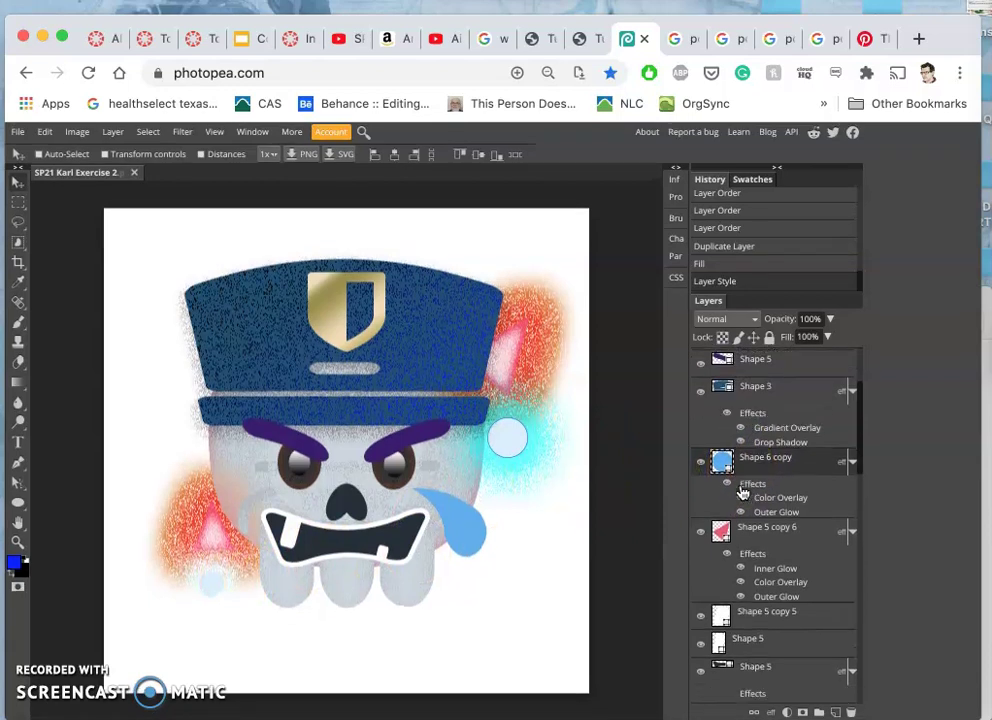
pyautogui.scroll(-12, 743, 491)
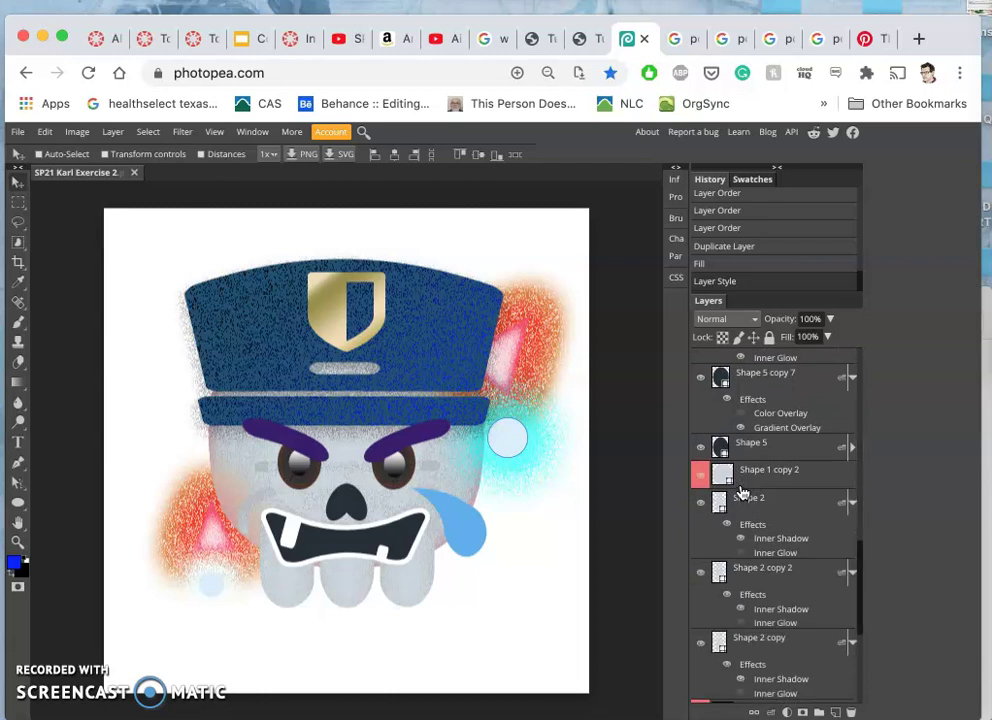
pyautogui.scroll(8, 743, 491)
pyautogui.scroll(-10, 743, 491)
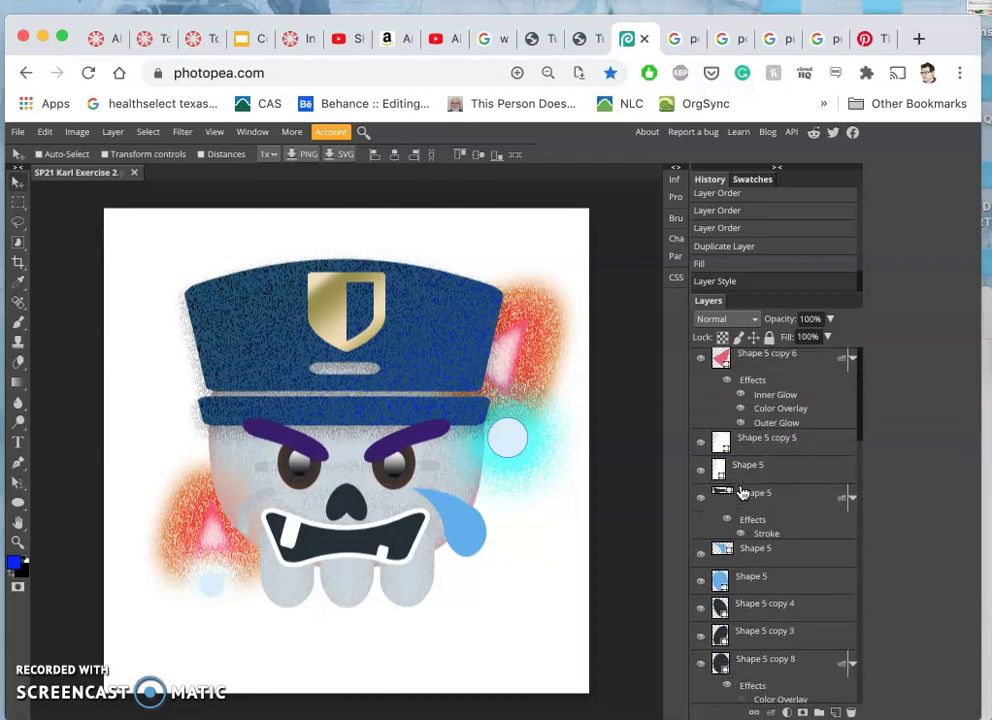
pyautogui.scroll(-2, 743, 491)
pyautogui.scroll(6, 743, 491)
pyautogui.scroll(3, 743, 491)
pyautogui.scroll(-6, 743, 491)
pyautogui.moveTo(728, 500); pyautogui.dragTo(542, 531)
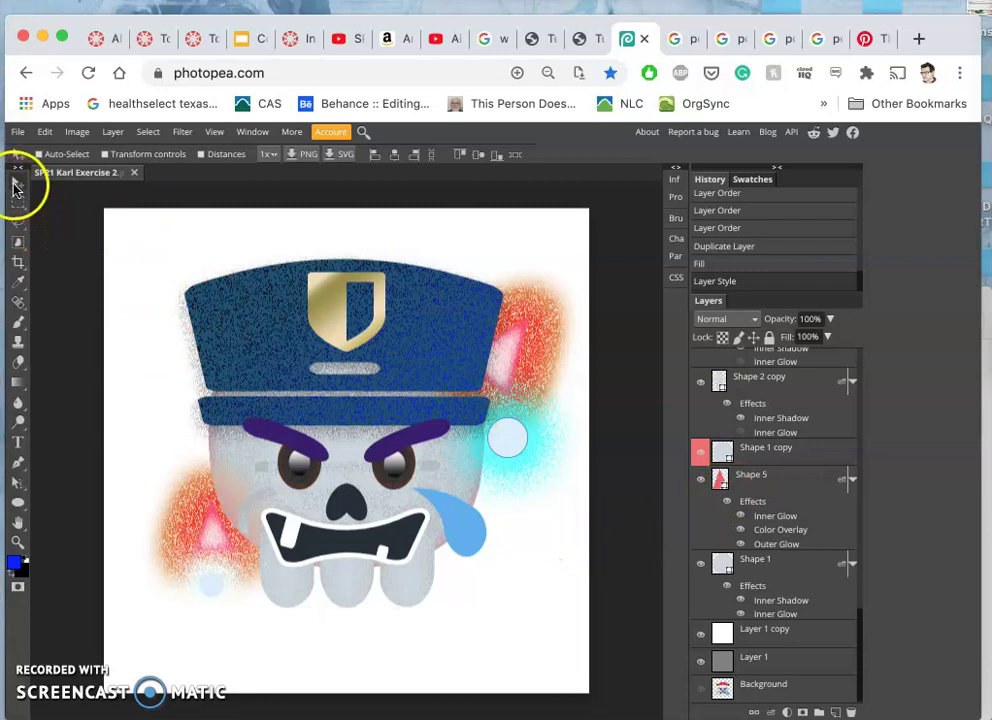
pyautogui.click(38, 155)
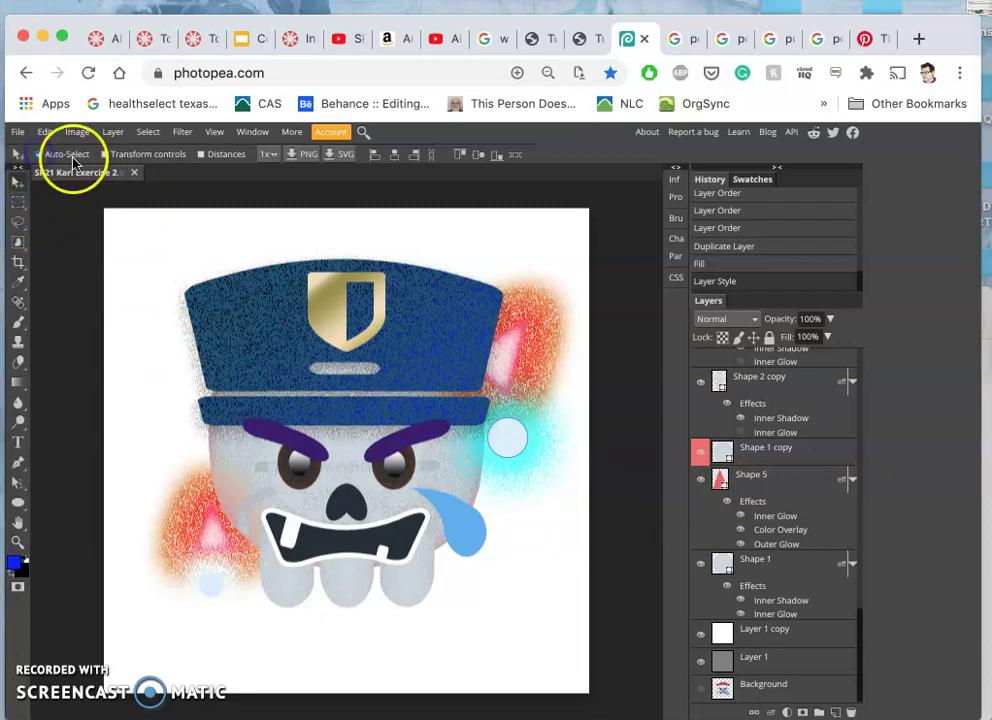
pyautogui.click(211, 589)
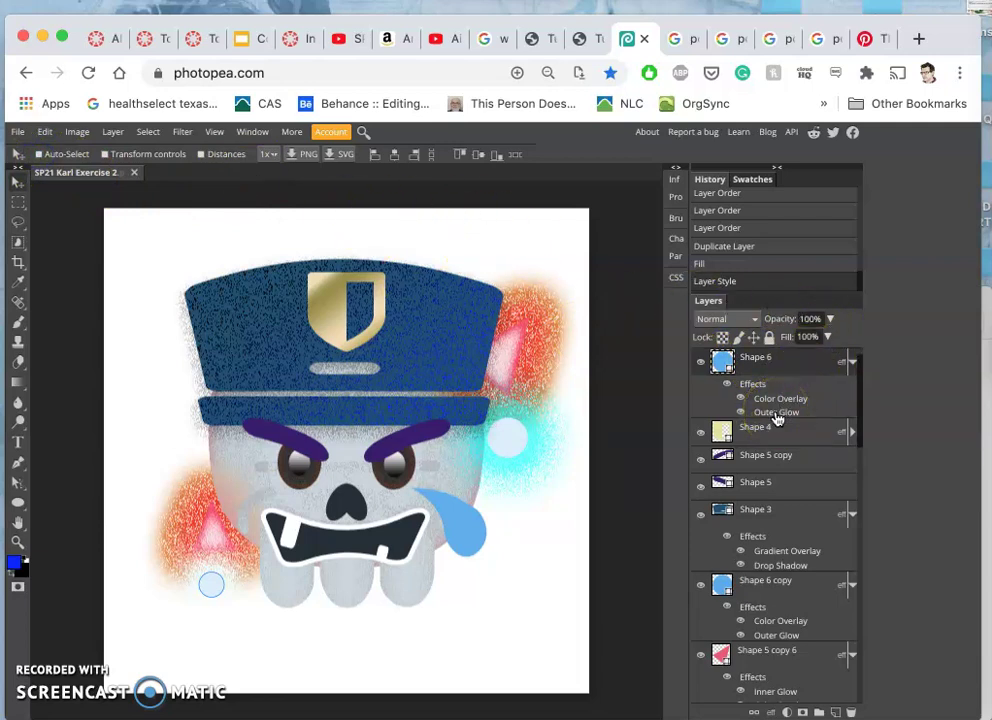
# - Set Shape 6's outer glow to Normal blend, 72% opacity and 48% noise
pyautogui.doubleClick(777, 417)
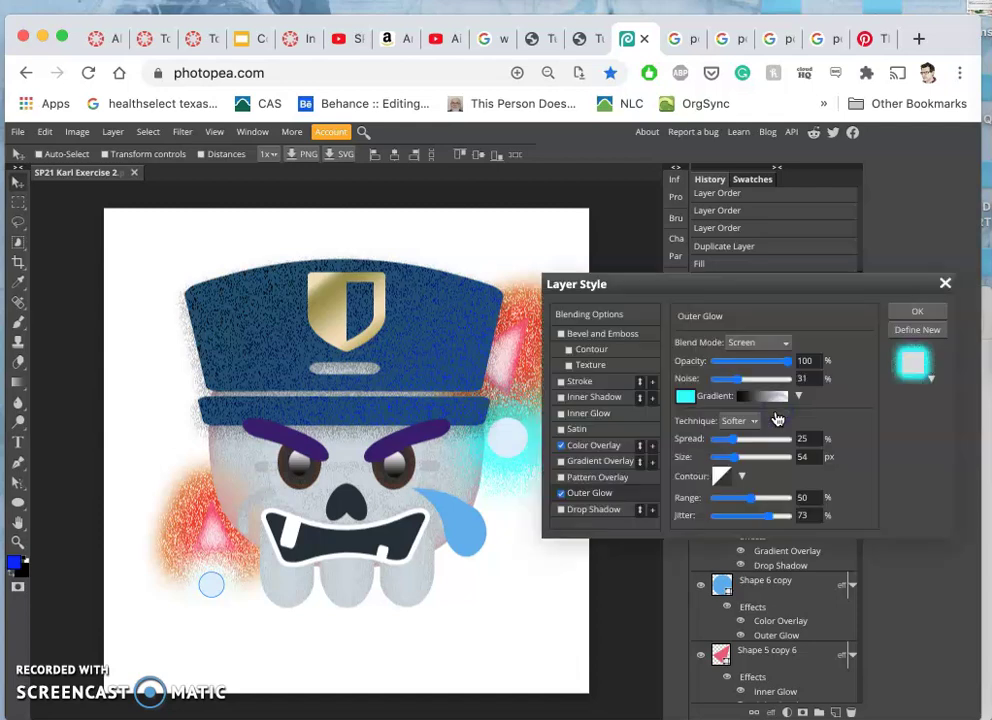
pyautogui.click(744, 343)
pyautogui.click(743, 211)
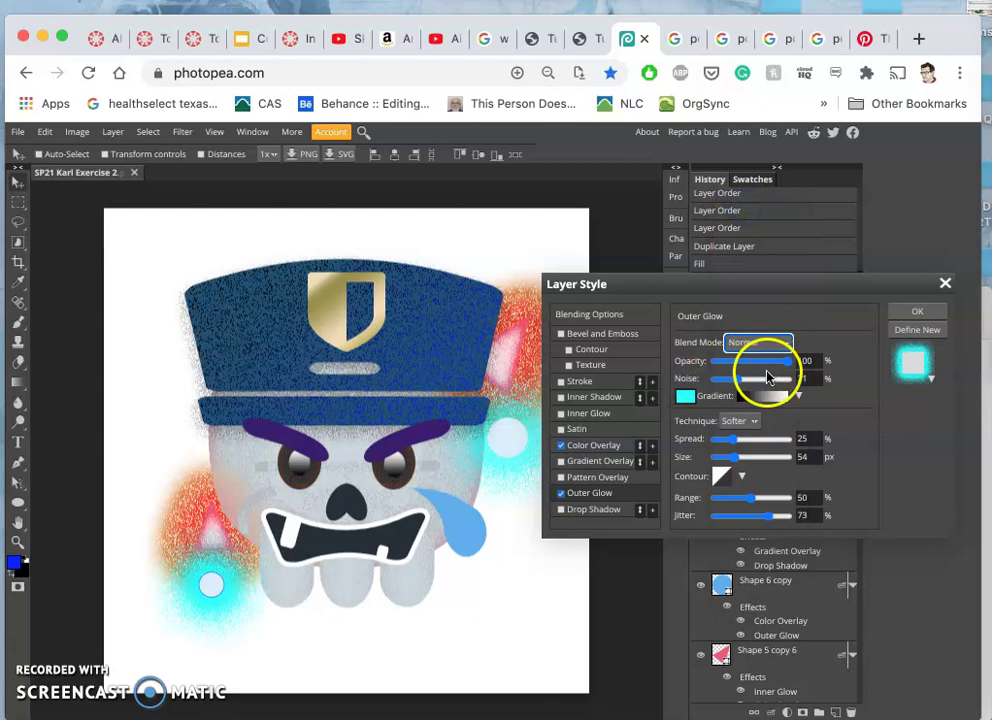
pyautogui.click(766, 363)
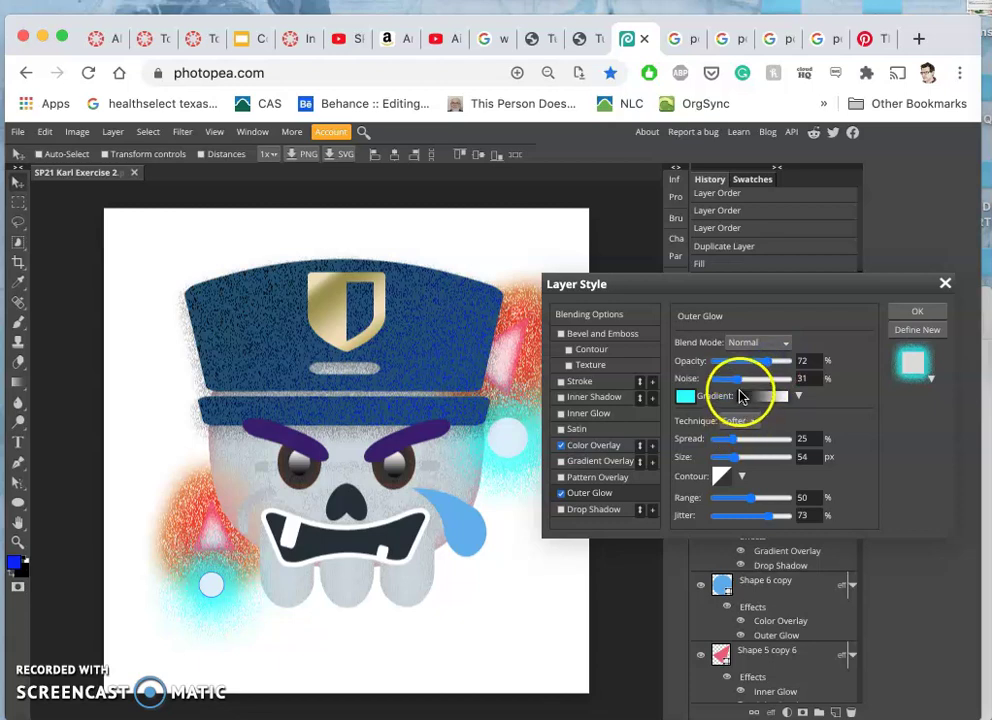
pyautogui.moveTo(738, 385); pyautogui.dragTo(751, 383)
pyautogui.click(913, 311)
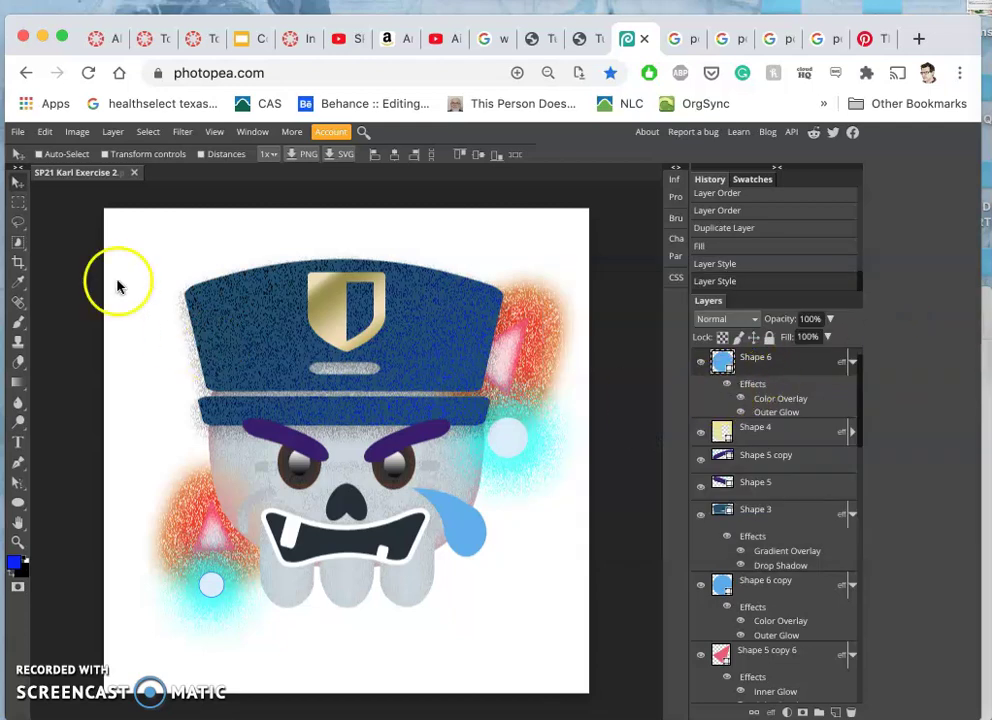
pyautogui.click(15, 226)
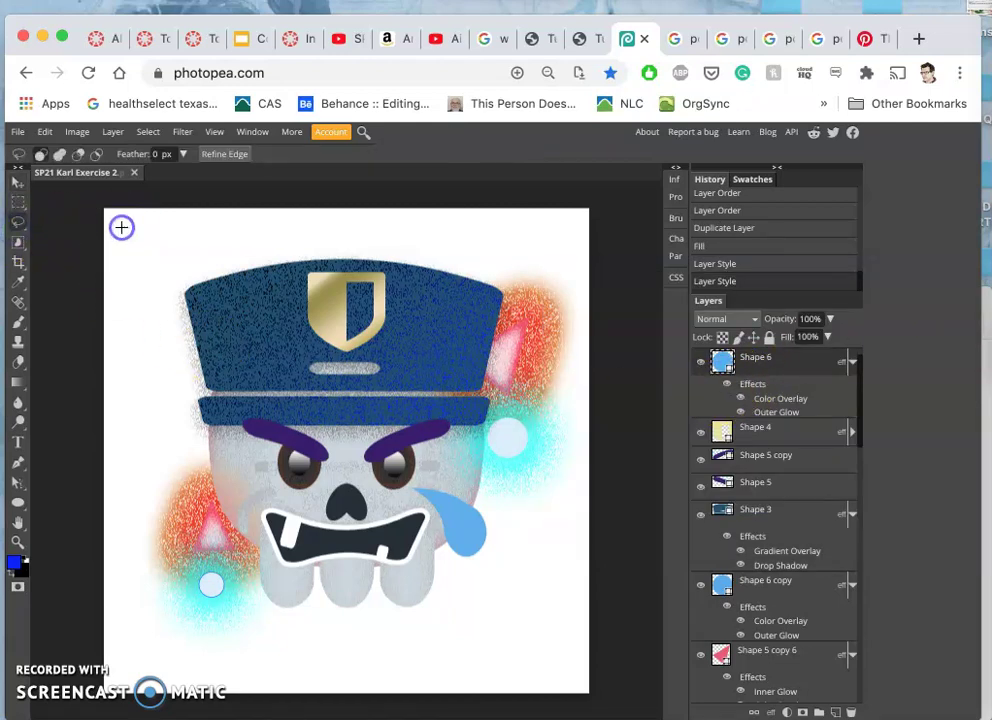
# - Lasso around the blue tear, hide the white layer, and load Shape 1's outline as a selection
pyautogui.click(121, 227)
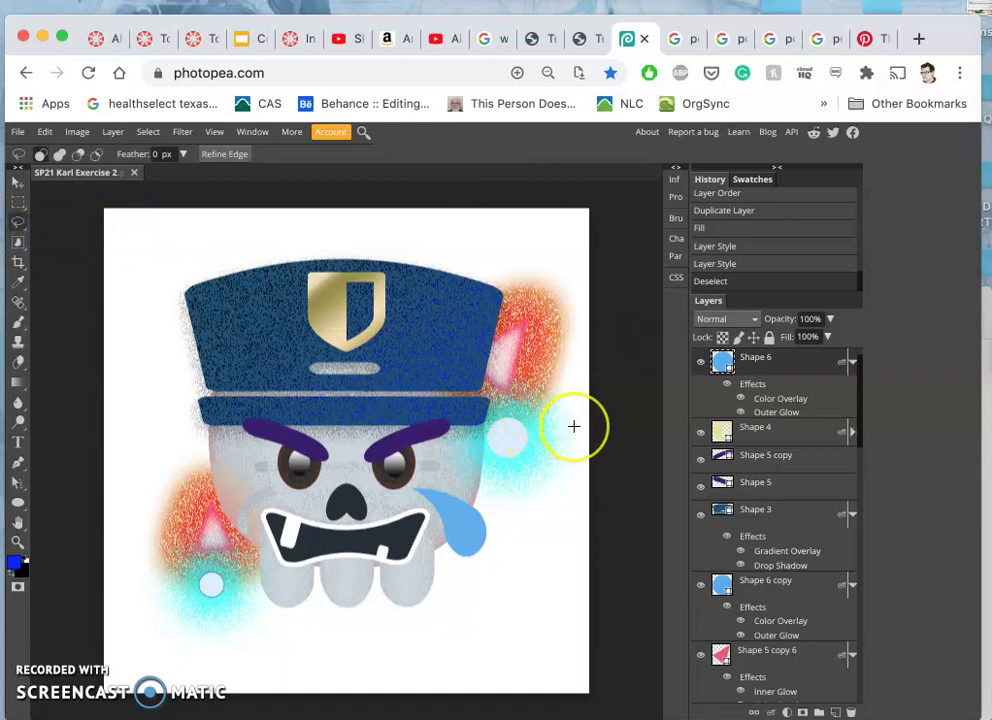
pyautogui.moveTo(573, 426)
pyautogui.mouseDown()
pyautogui.moveTo(543, 401)
pyautogui.moveTo(545, 449)
pyautogui.moveTo(530, 477)
pyautogui.moveTo(455, 477)
pyautogui.moveTo(504, 512)
pyautogui.moveTo(516, 560)
pyautogui.mouseUp()
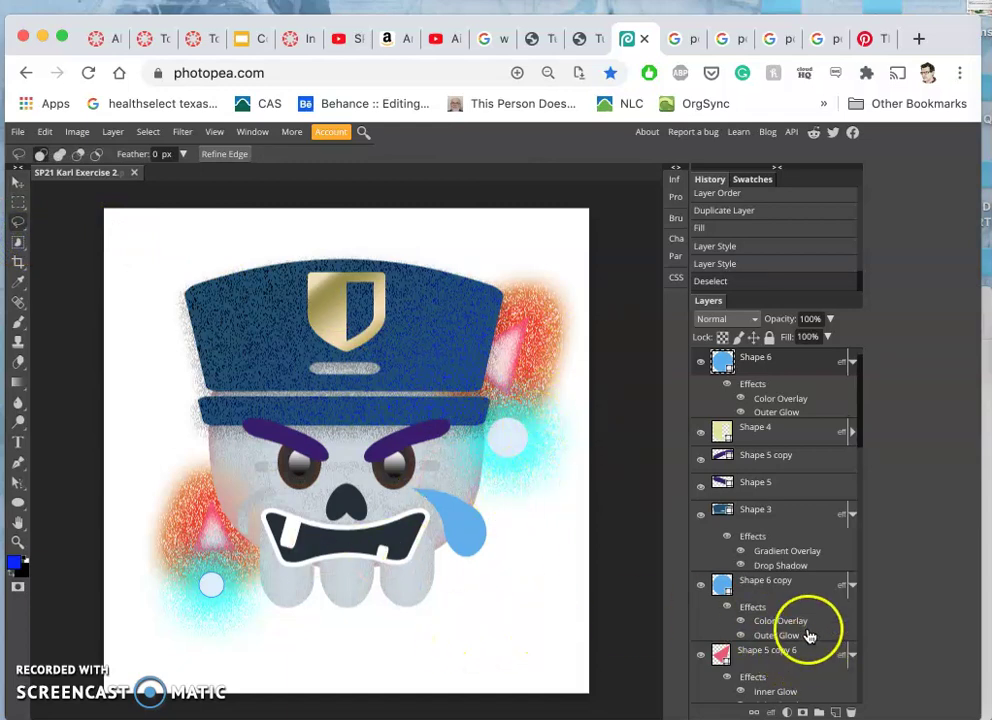
pyautogui.scroll(-5, 812, 640)
pyautogui.scroll(-5, 810, 637)
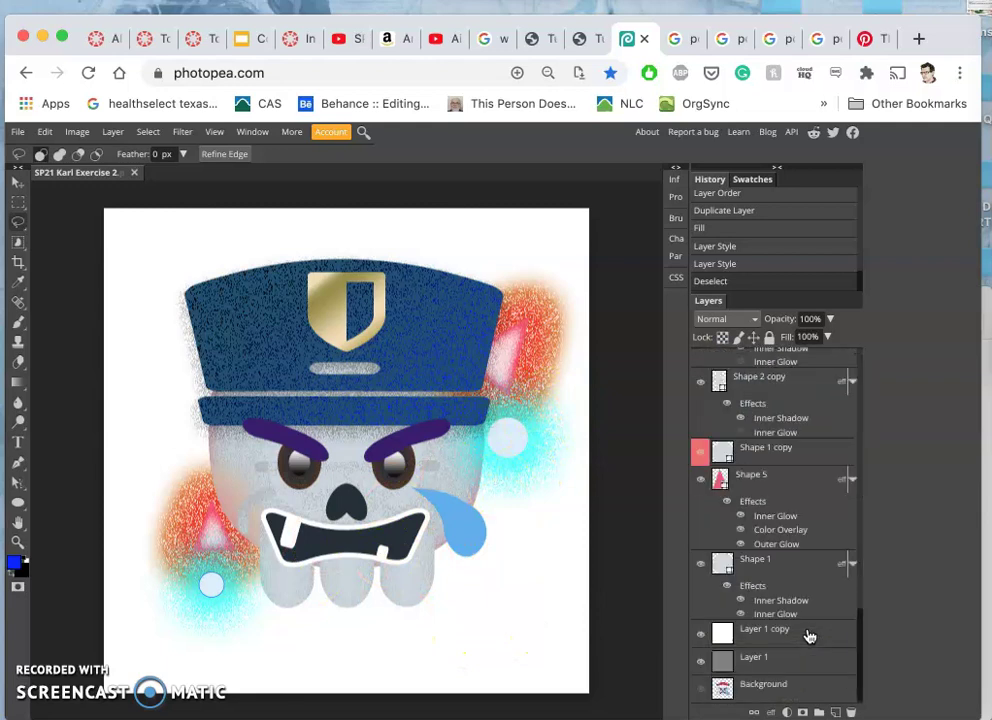
pyautogui.click(700, 636)
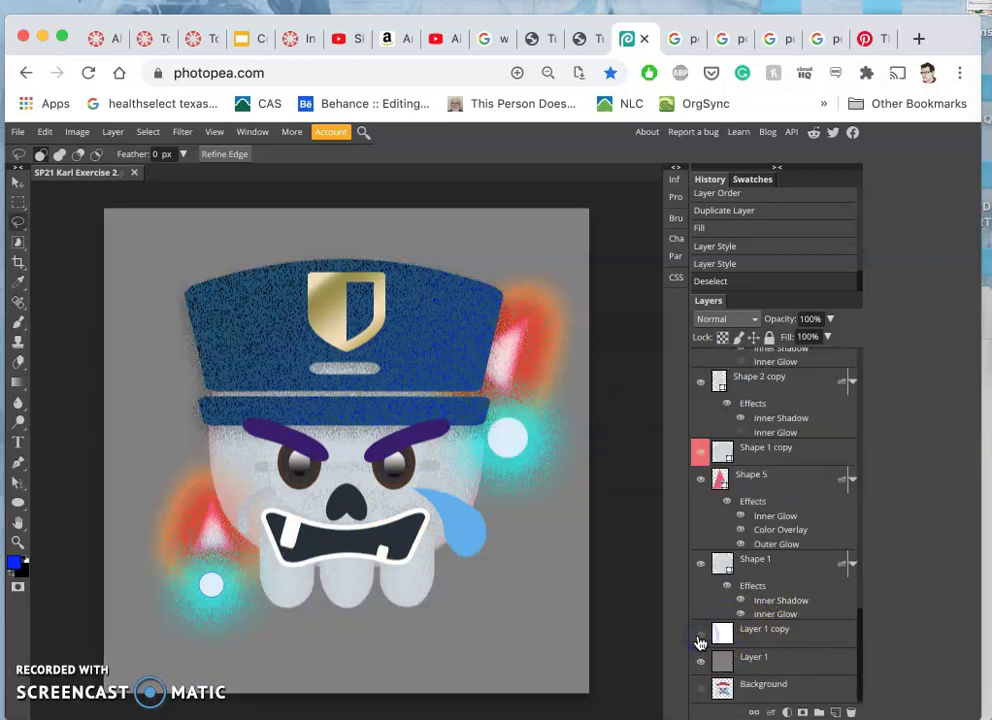
pyautogui.keyDown('ctrl'); pyautogui.click(779, 566); pyautogui.keyUp('ctrl')
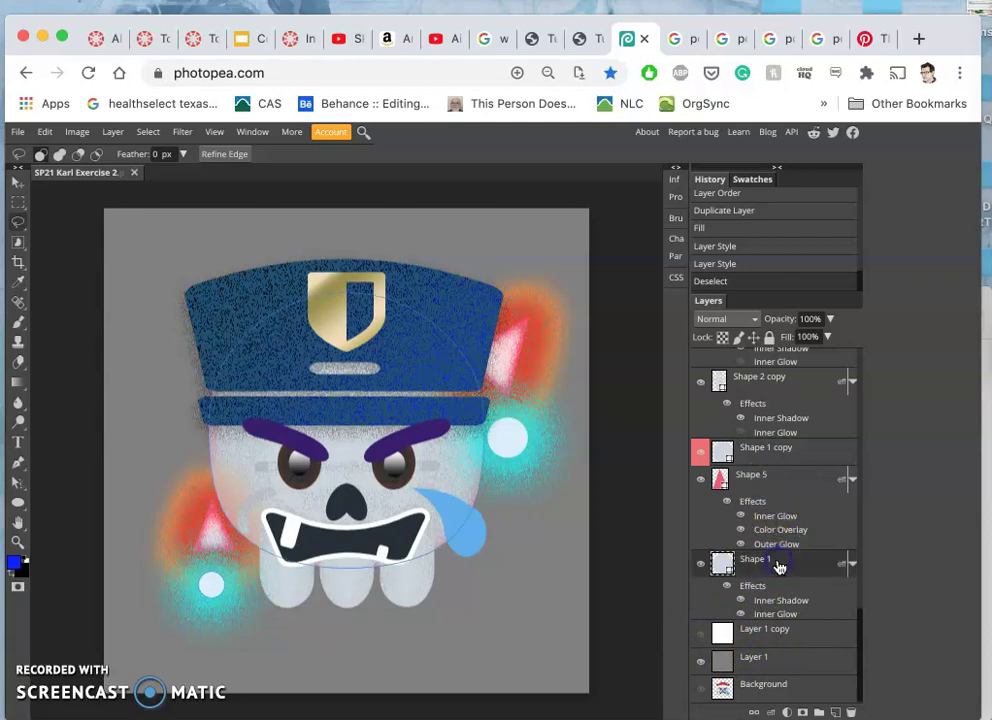
# - Select the Background copy layer, then make the white Layer 1 copy visible and select it
pyautogui.scroll(10, 779, 566)
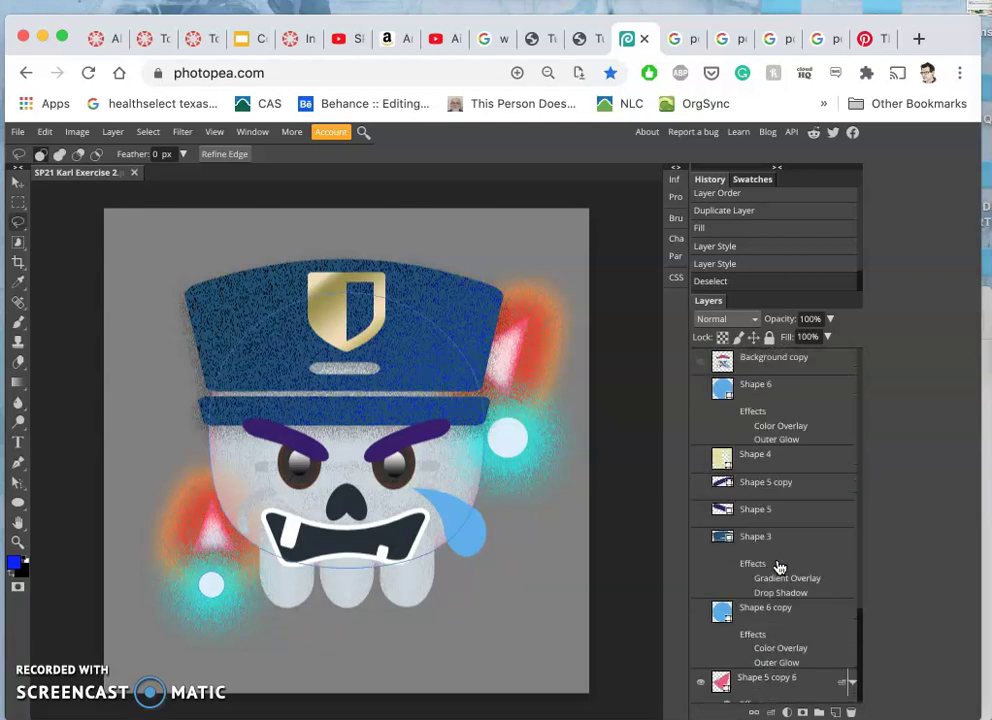
pyautogui.click(782, 490)
pyautogui.click(782, 362)
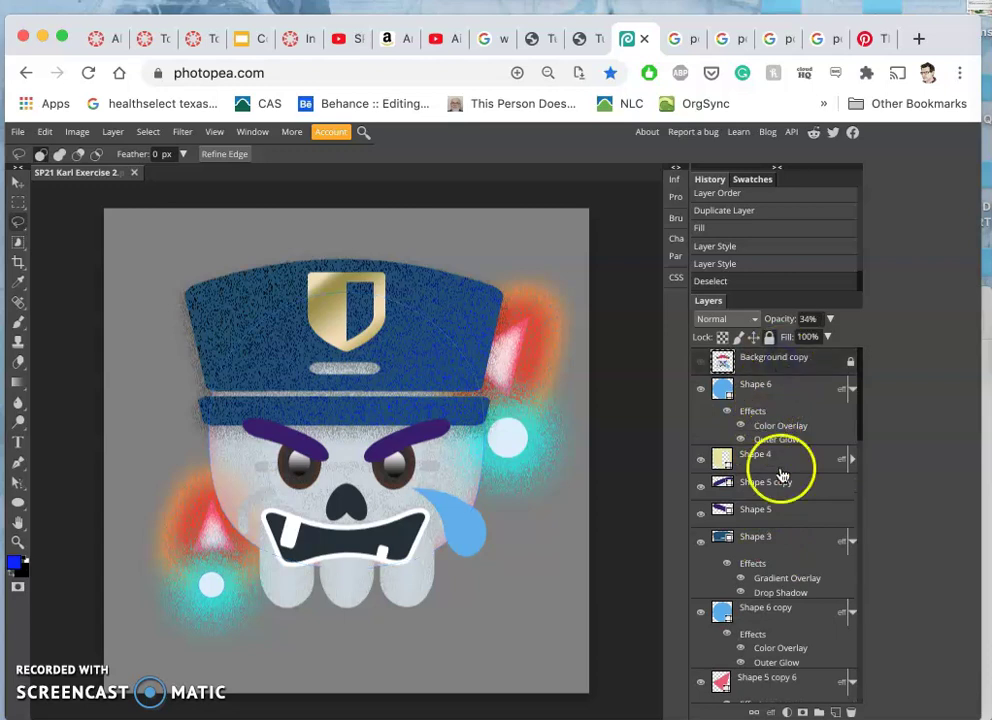
pyautogui.scroll(-10, 786, 595)
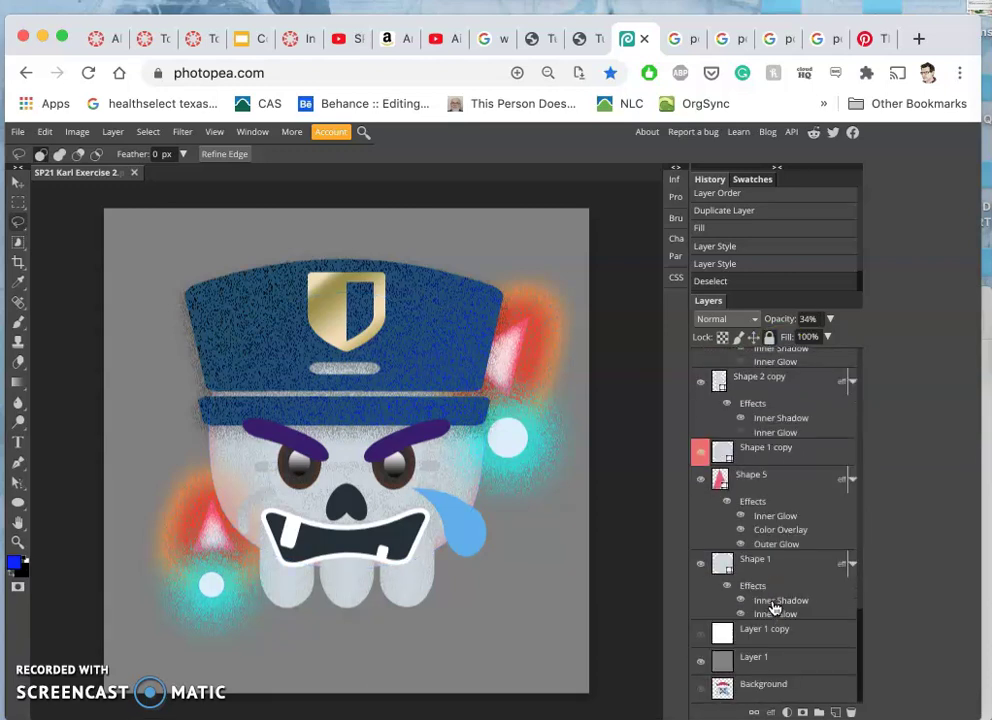
pyautogui.click(700, 634)
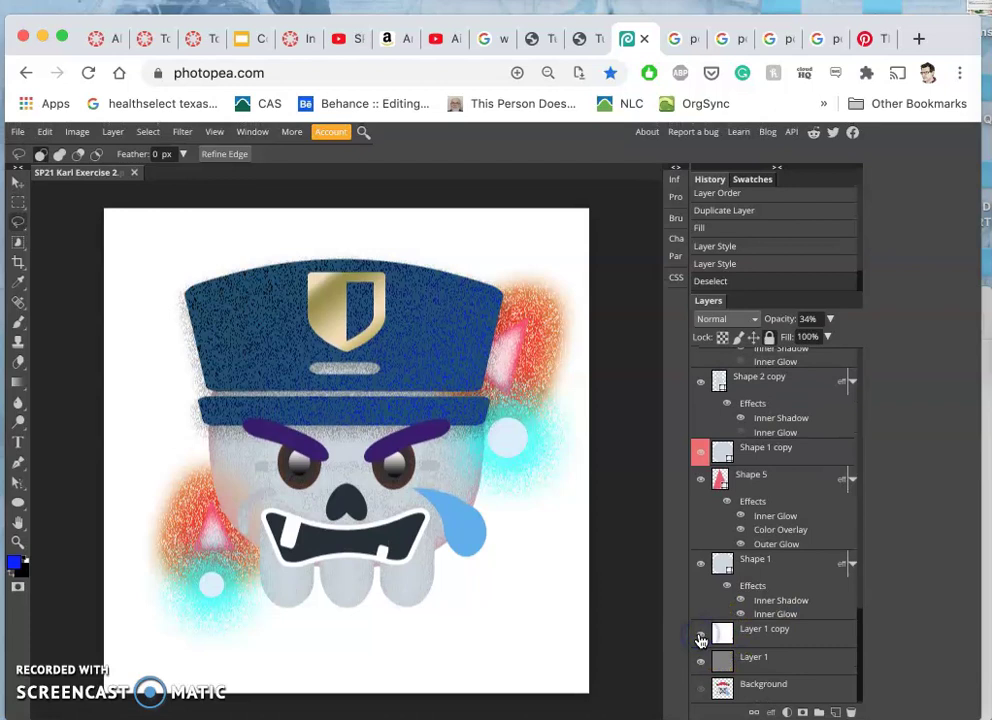
pyautogui.click(772, 635)
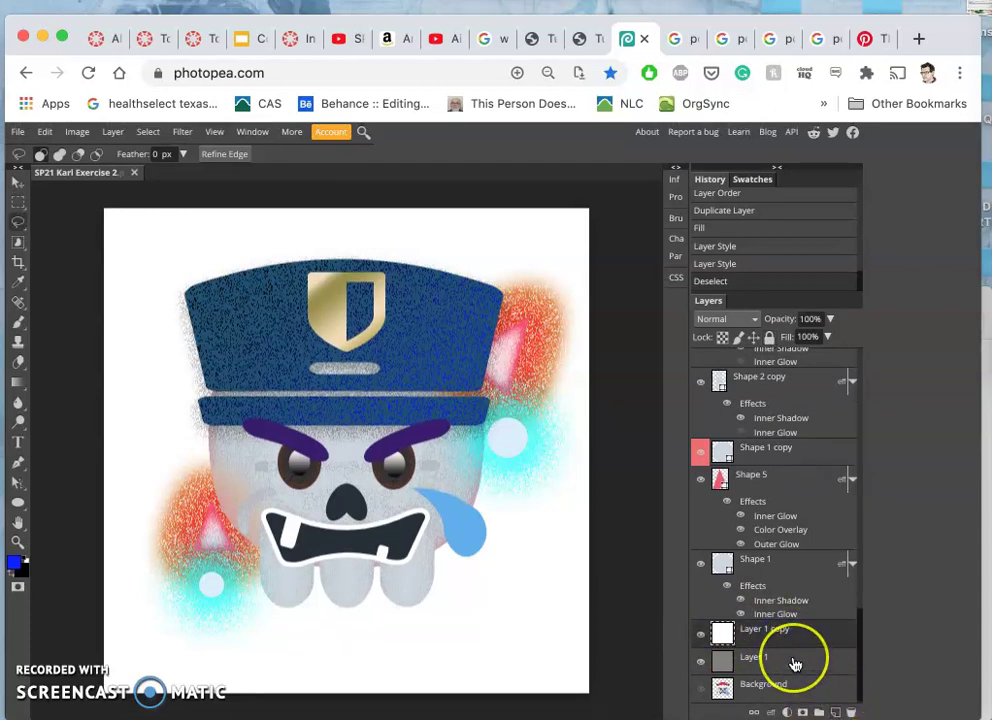
# - Duplicate the white Layer 1 copy and fill the new copy with Black via Edit > Fill
pyautogui.press('super+j')
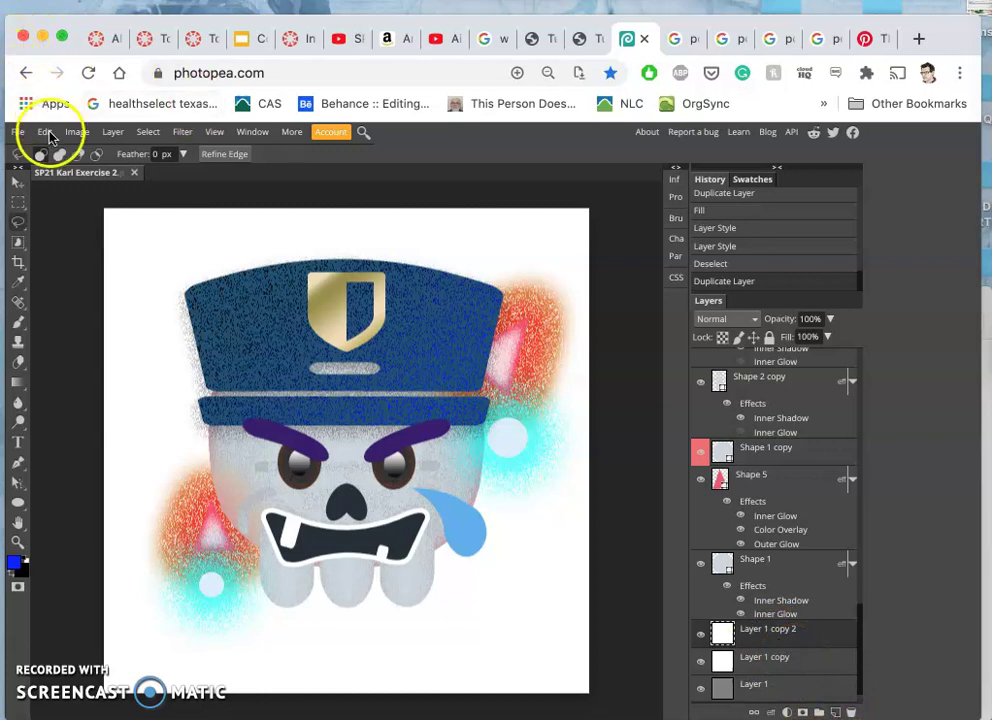
pyautogui.click(45, 132)
pyautogui.click(82, 344)
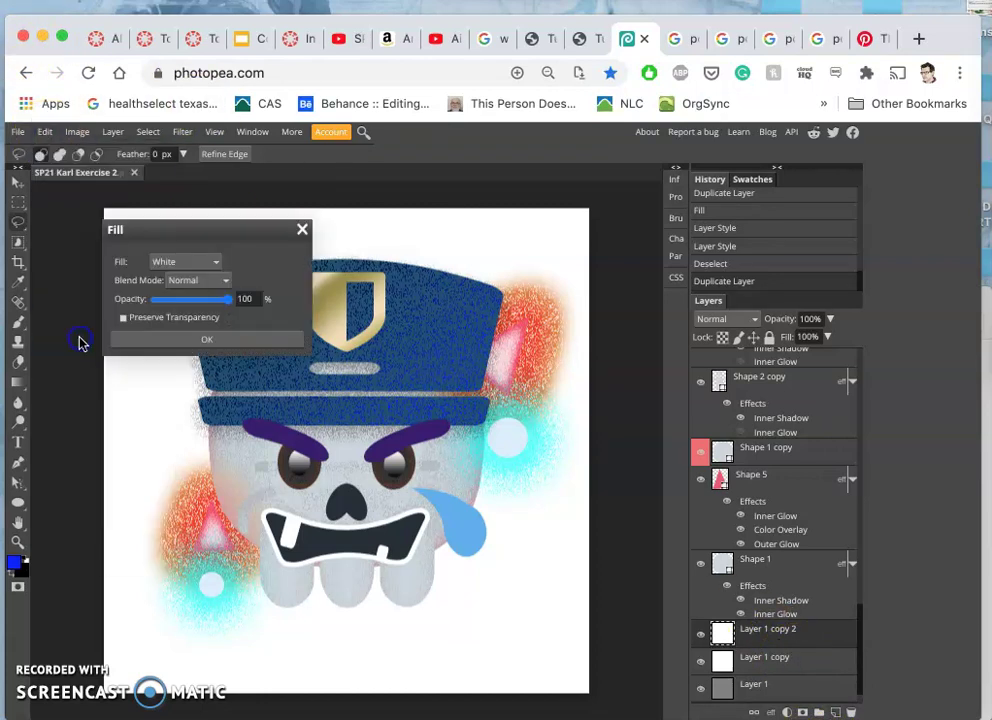
pyautogui.click(178, 261)
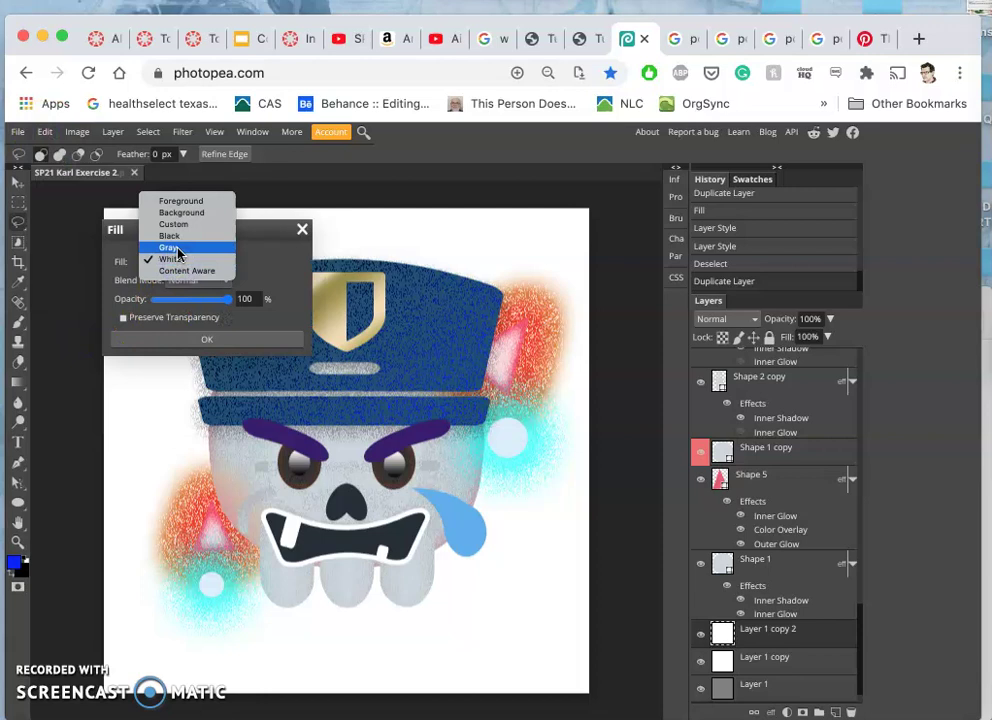
pyautogui.click(170, 236)
pyautogui.click(200, 339)
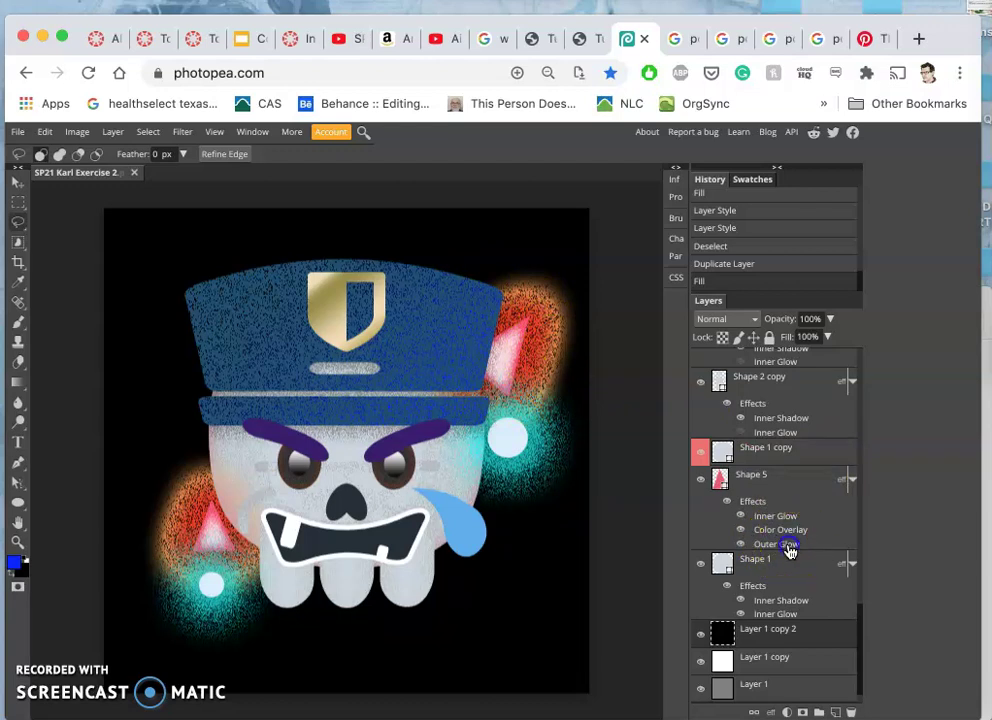
pyautogui.doubleClick(789, 550)
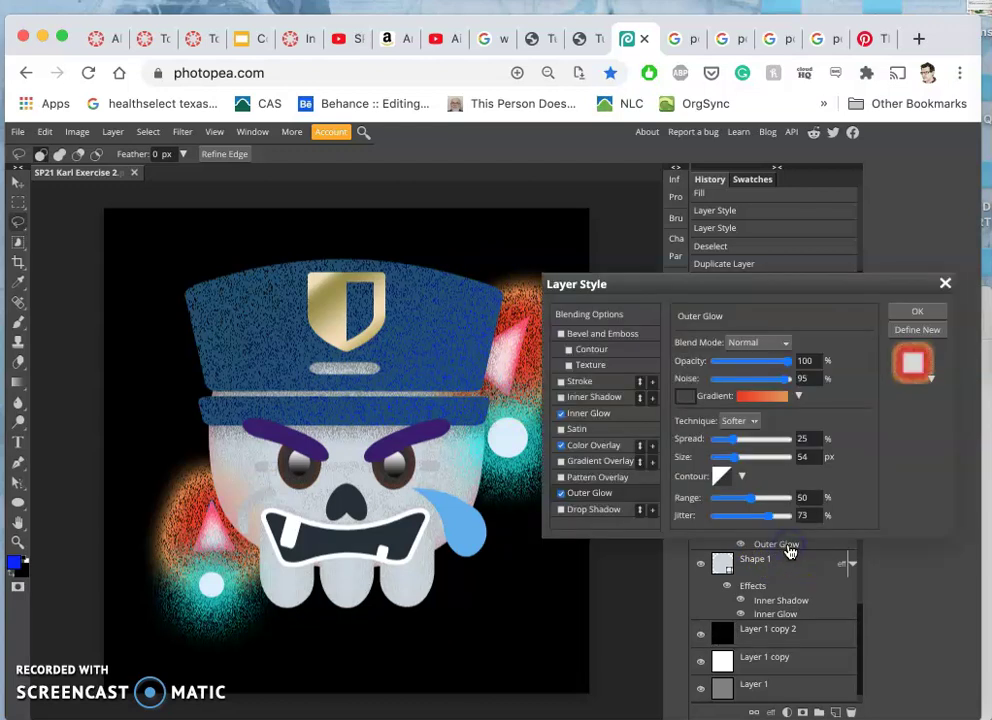
# - Drag the orange stop of Shape 5's glow gradient inward and confirm the gradient
pyautogui.click(782, 400)
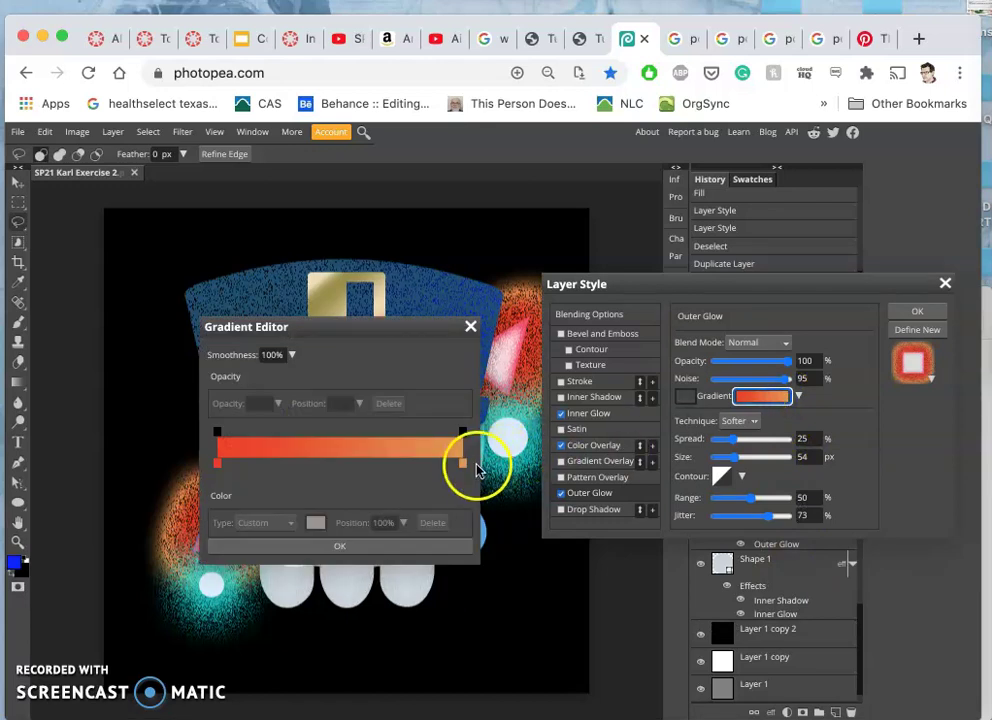
pyautogui.click(460, 464)
pyautogui.moveTo(448, 469); pyautogui.dragTo(441, 469)
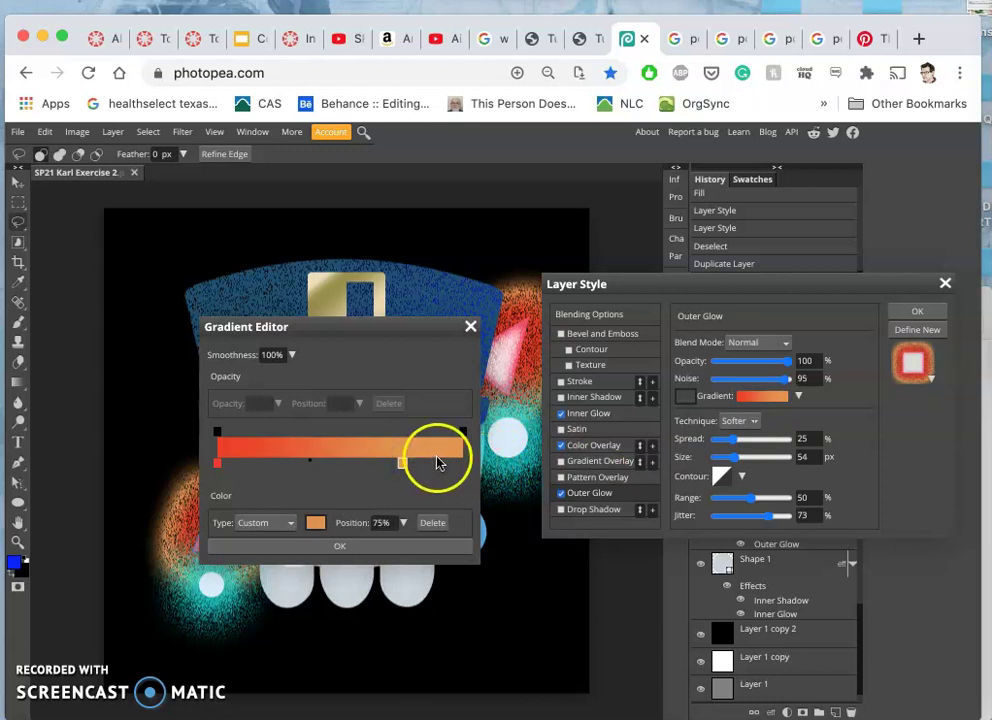
pyautogui.click(396, 549)
pyautogui.moveTo(657, 284); pyautogui.dragTo(710, 251)
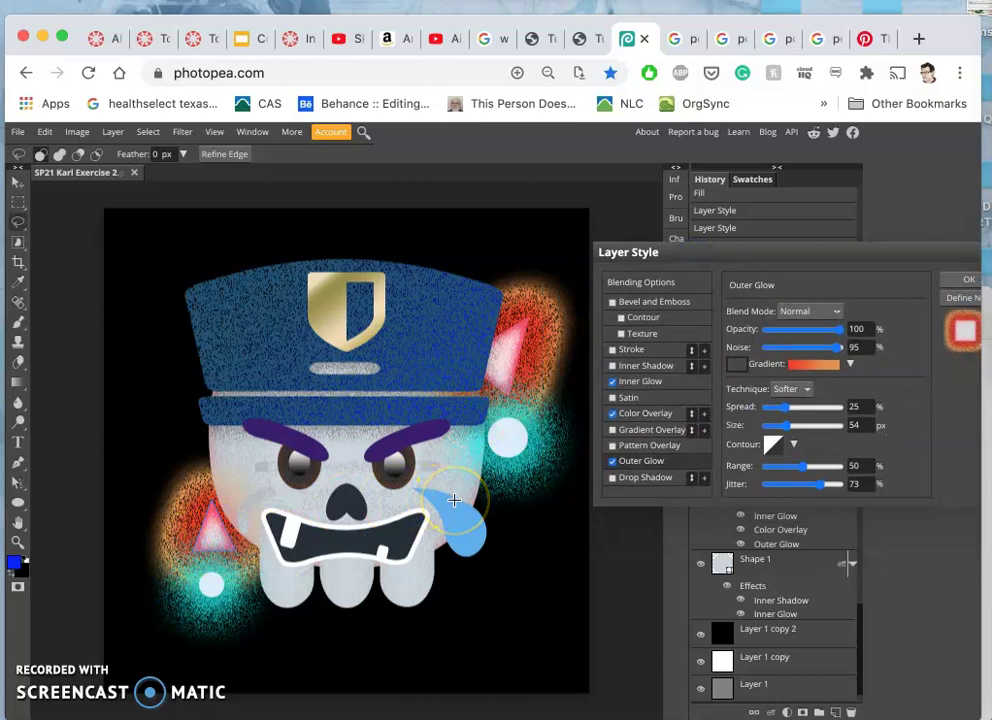
# - Lower Shape 5's outer glow opacity to 82% and apply the style
pyautogui.click(831, 332)
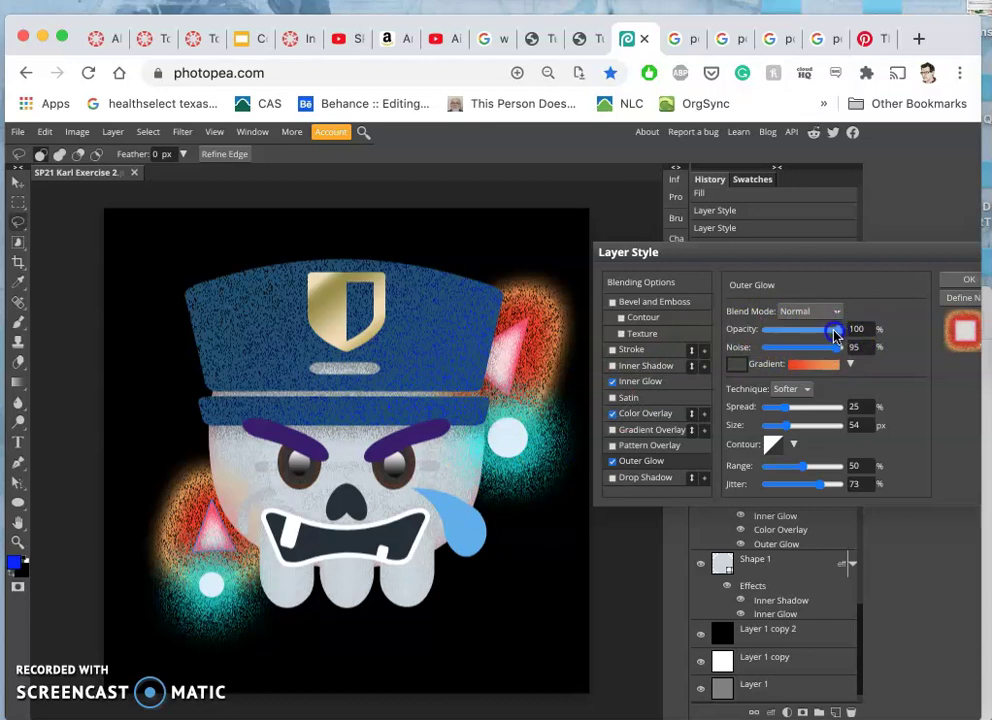
pyautogui.moveTo(831, 333); pyautogui.dragTo(829, 334)
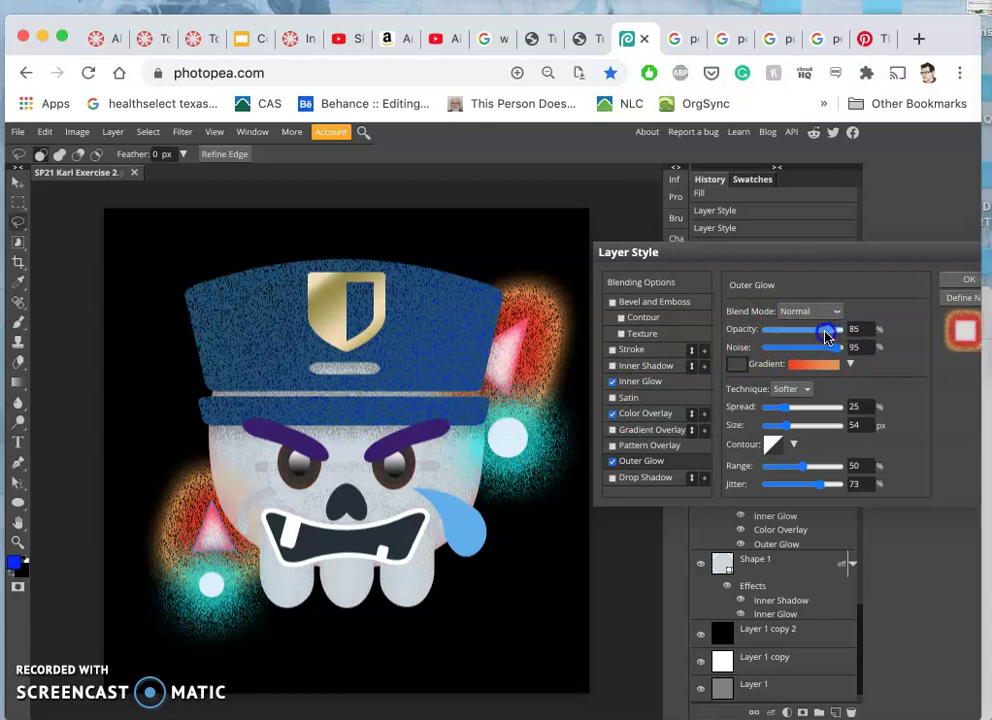
pyautogui.moveTo(829, 336); pyautogui.dragTo(834, 333)
pyautogui.click(837, 257)
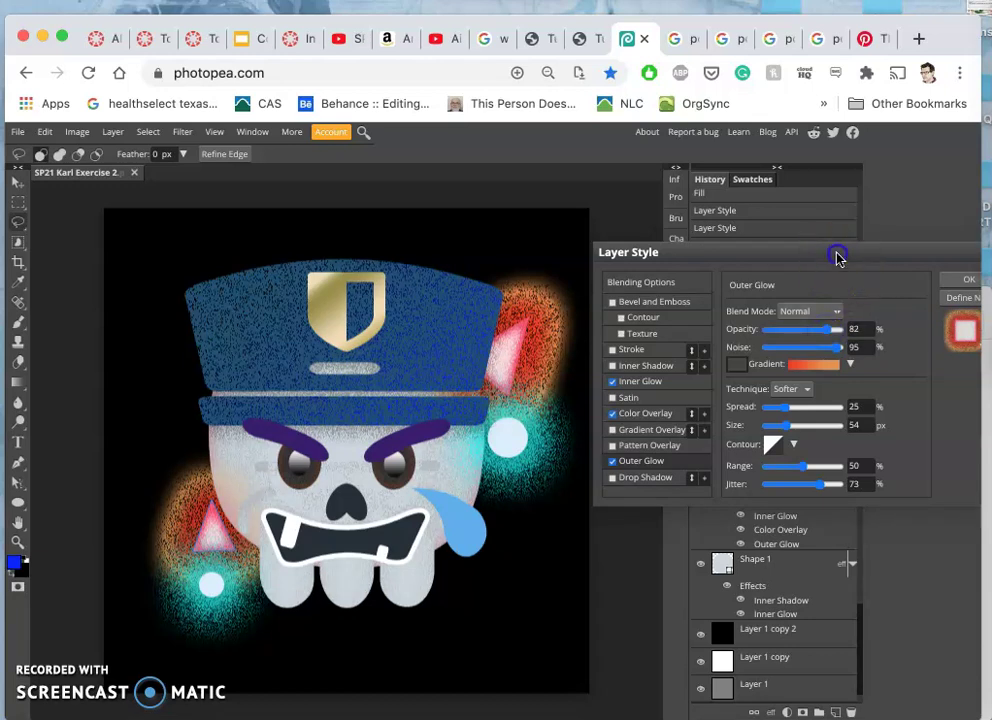
pyautogui.click(962, 279)
# - Lower the orange outer glow opacity on Shape 5 copy 6 to 89%
pyautogui.scroll(10, 778, 483)
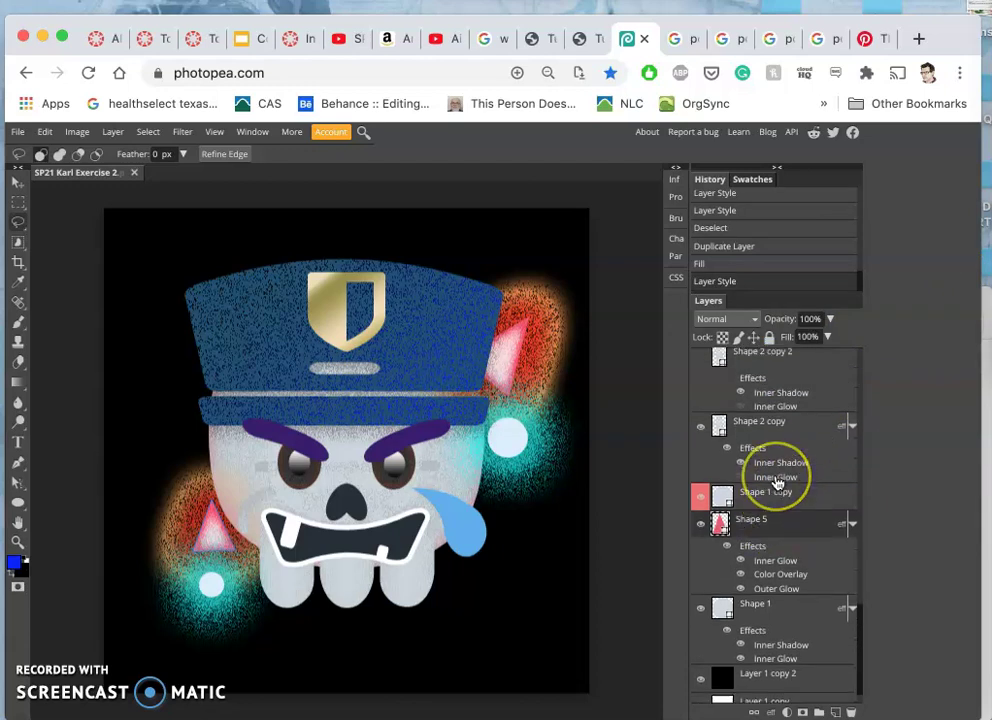
pyautogui.scroll(10, 778, 483)
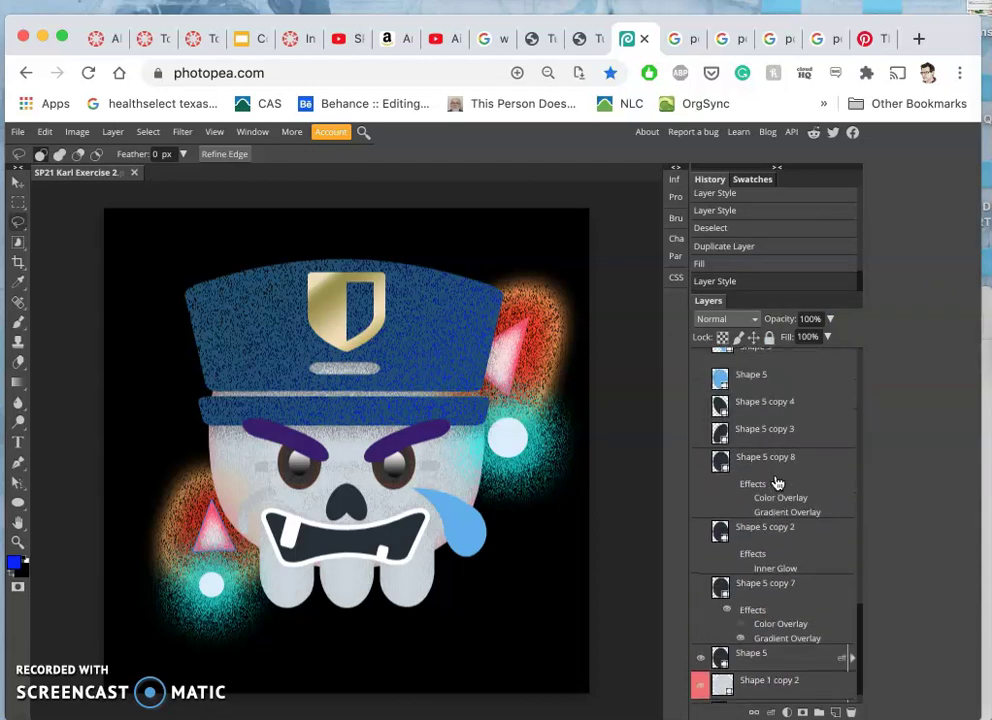
pyautogui.click(778, 504)
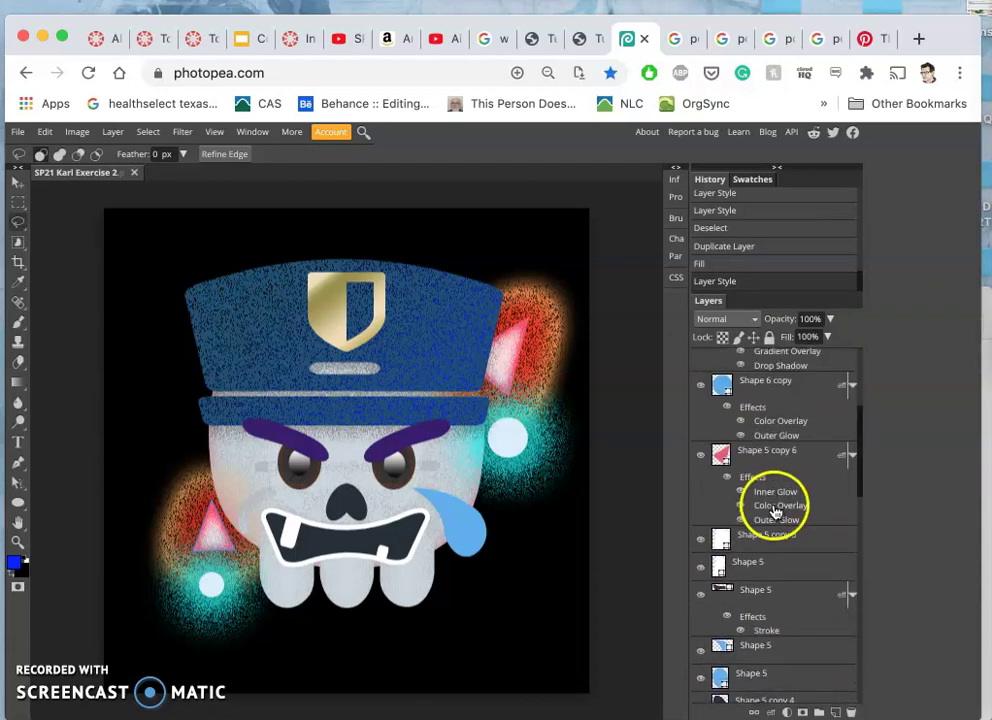
pyautogui.doubleClick(777, 518)
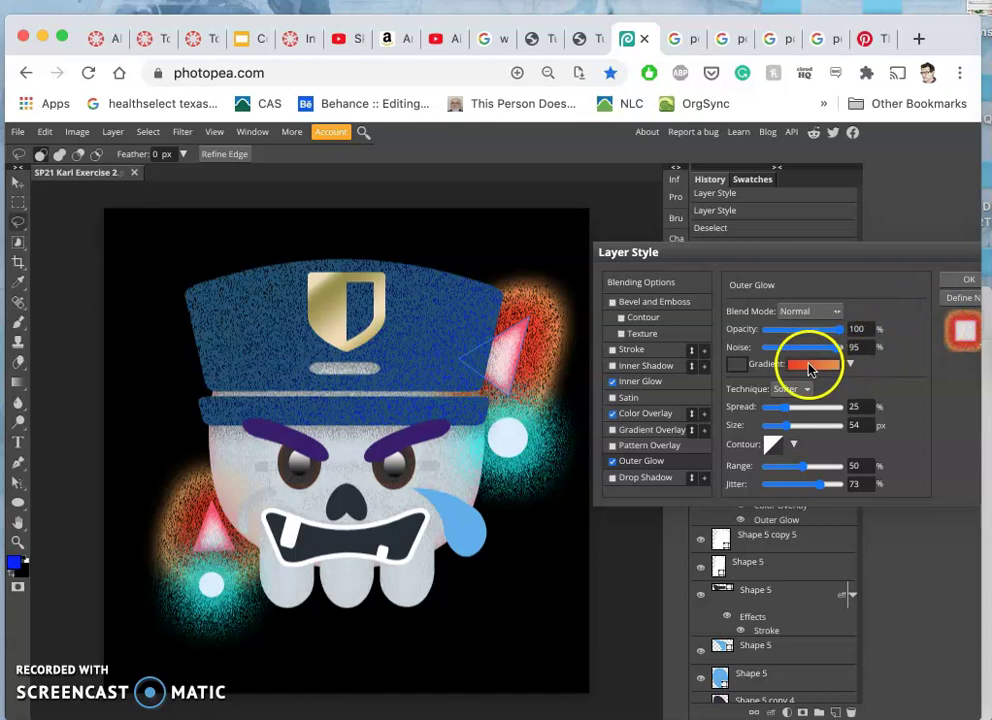
pyautogui.moveTo(813, 345); pyautogui.dragTo(830, 335)
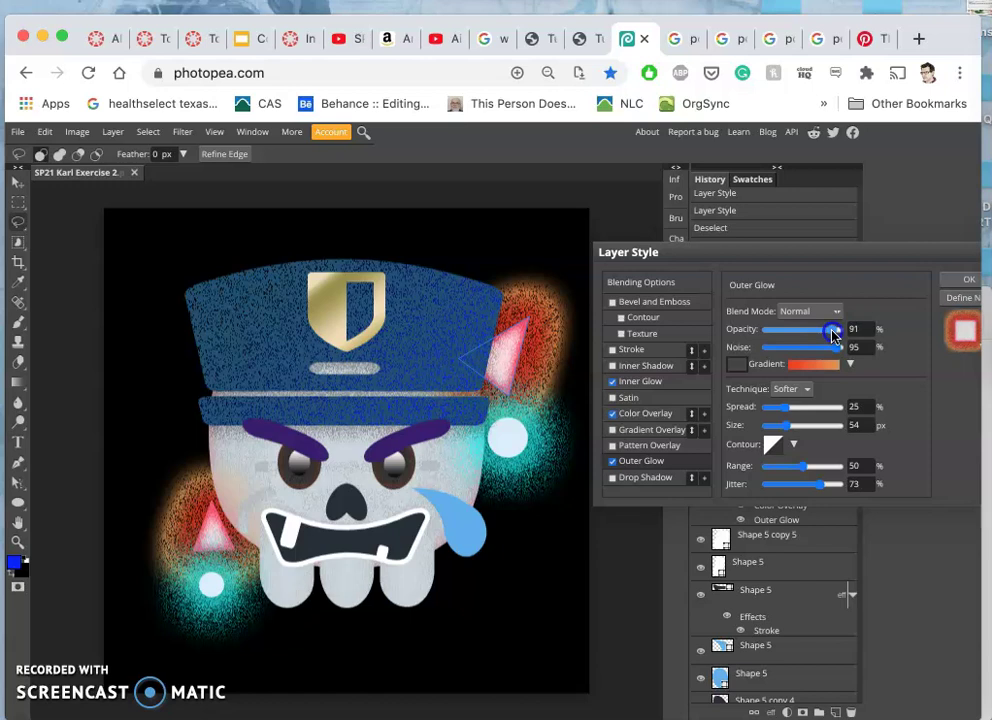
pyautogui.moveTo(832, 336); pyautogui.dragTo(829, 336)
pyautogui.moveTo(801, 412)
pyautogui.mouseDown()
pyautogui.moveTo(787, 428)
pyautogui.moveTo(793, 414)
pyautogui.moveTo(766, 412)
pyautogui.moveTo(793, 430)
pyautogui.mouseUp()
pyautogui.click(951, 283)
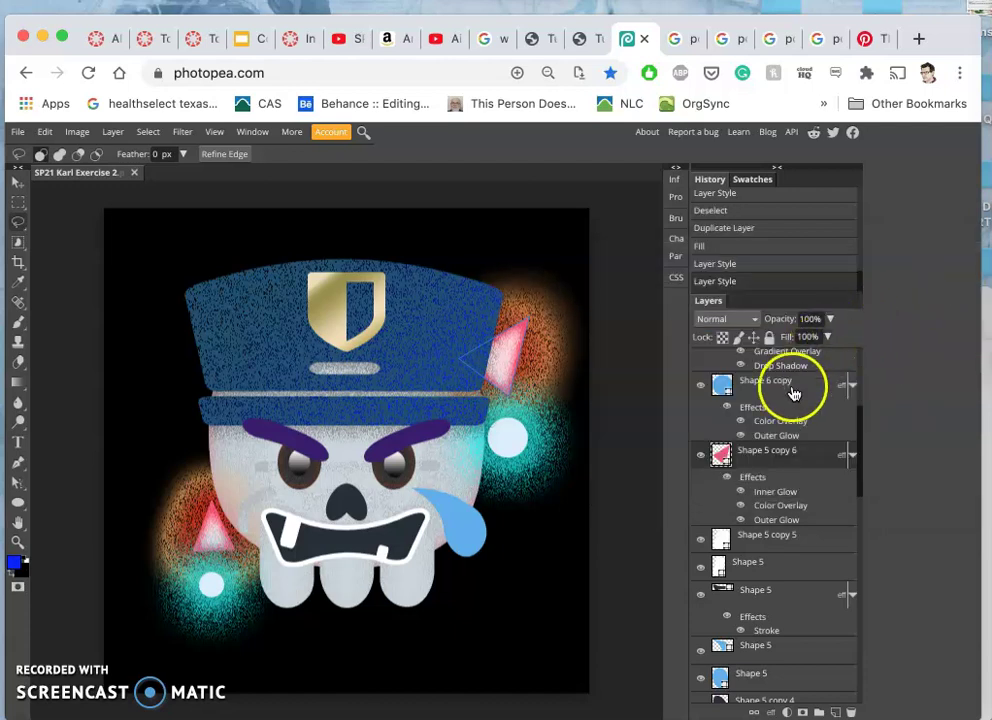
# - Reduce Shape 5's orange outer glow spread from 25% to 19% and apply it
pyautogui.moveTo(792, 486); pyautogui.dragTo(764, 631)
pyautogui.scroll(-15, 762, 633)
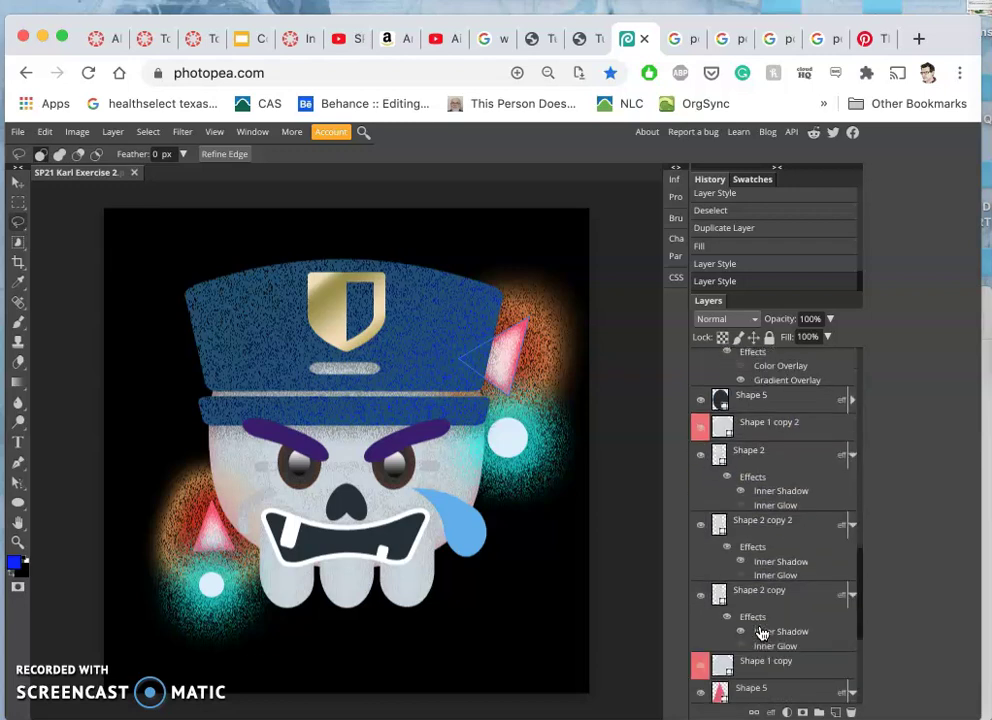
pyautogui.scroll(-2, 764, 634)
pyautogui.moveTo(764, 635); pyautogui.dragTo(772, 688)
pyautogui.scroll(-2, 771, 684)
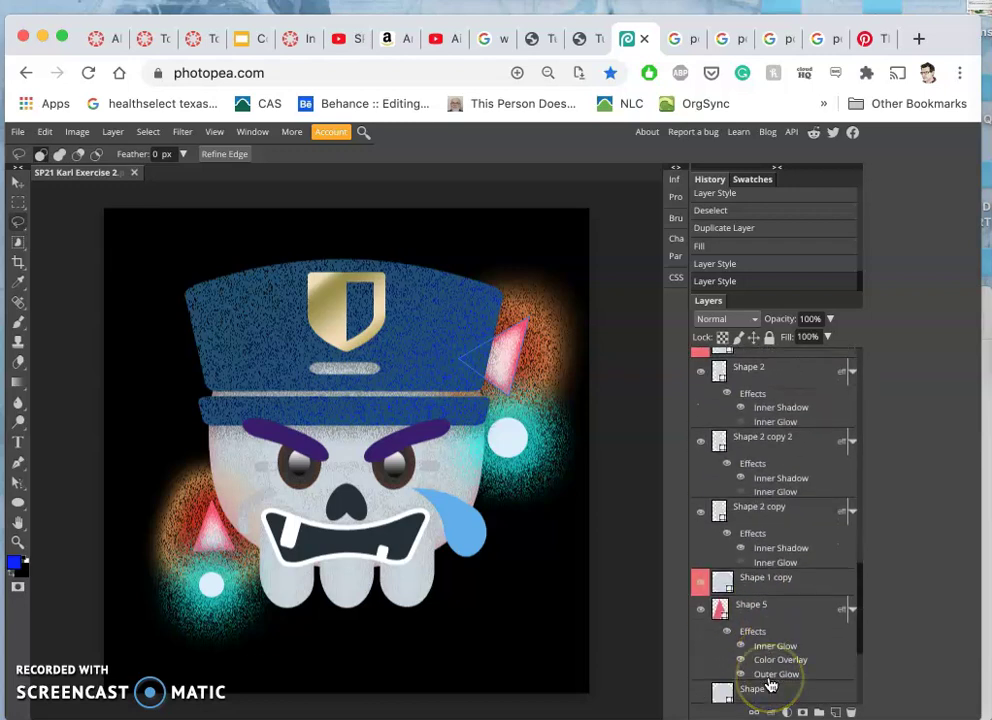
pyautogui.doubleClick(770, 677)
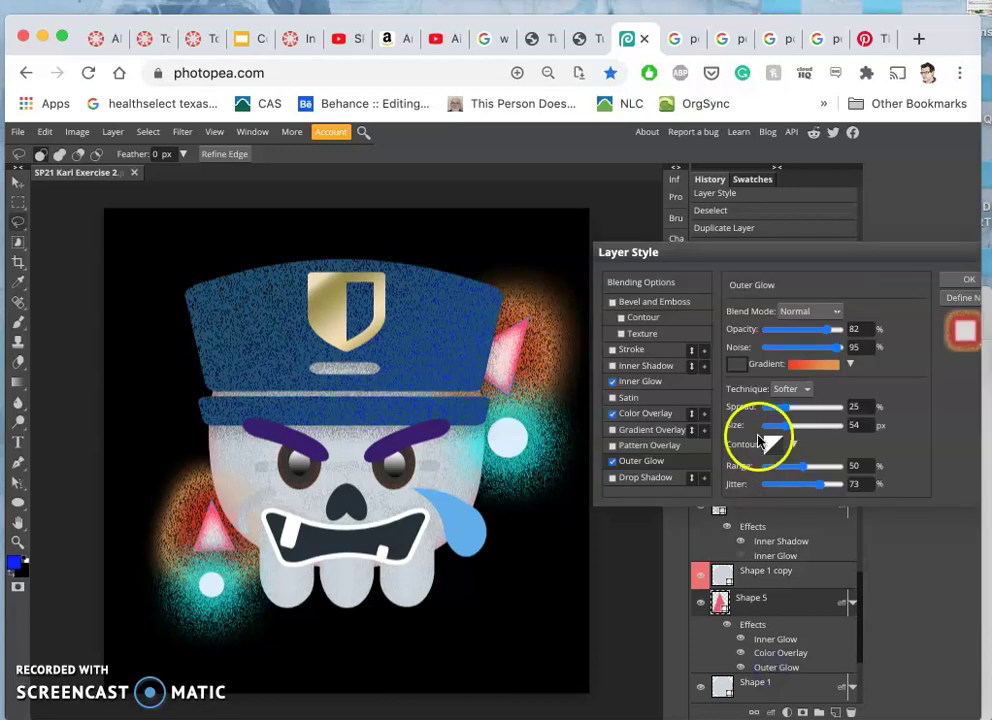
pyautogui.click(652, 385)
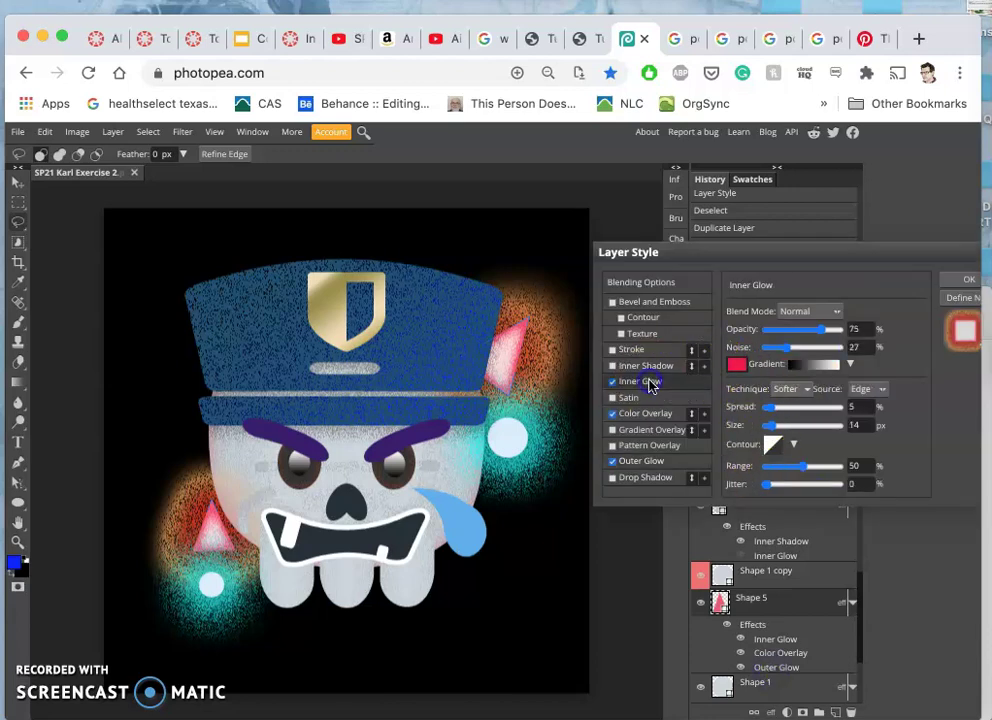
pyautogui.click(636, 461)
pyautogui.click(826, 333)
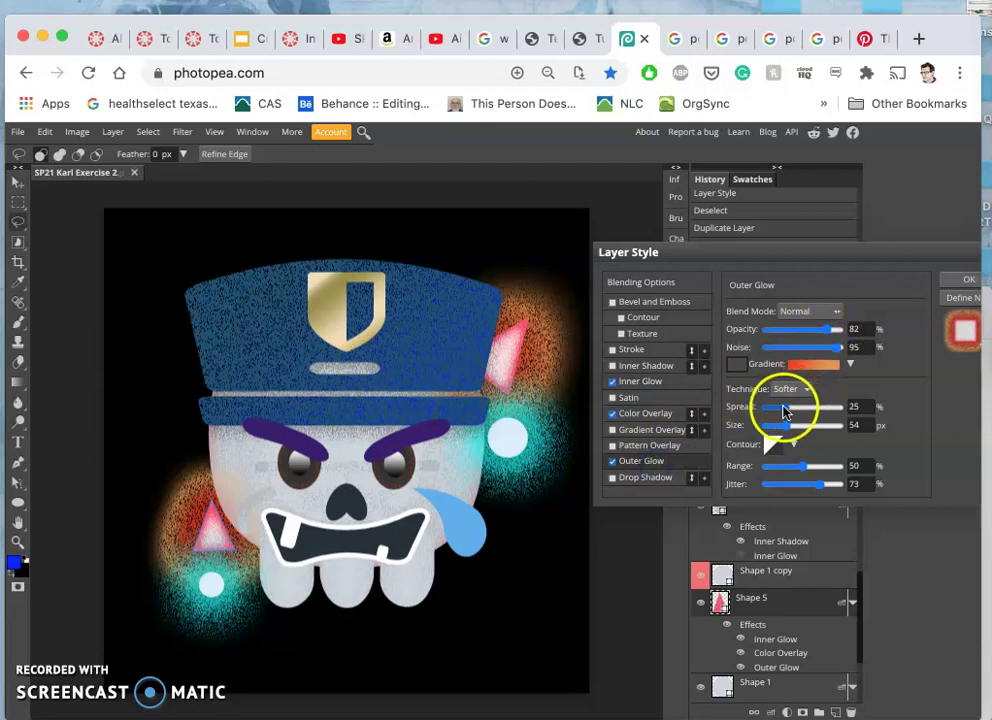
pyautogui.moveTo(785, 409); pyautogui.dragTo(784, 409)
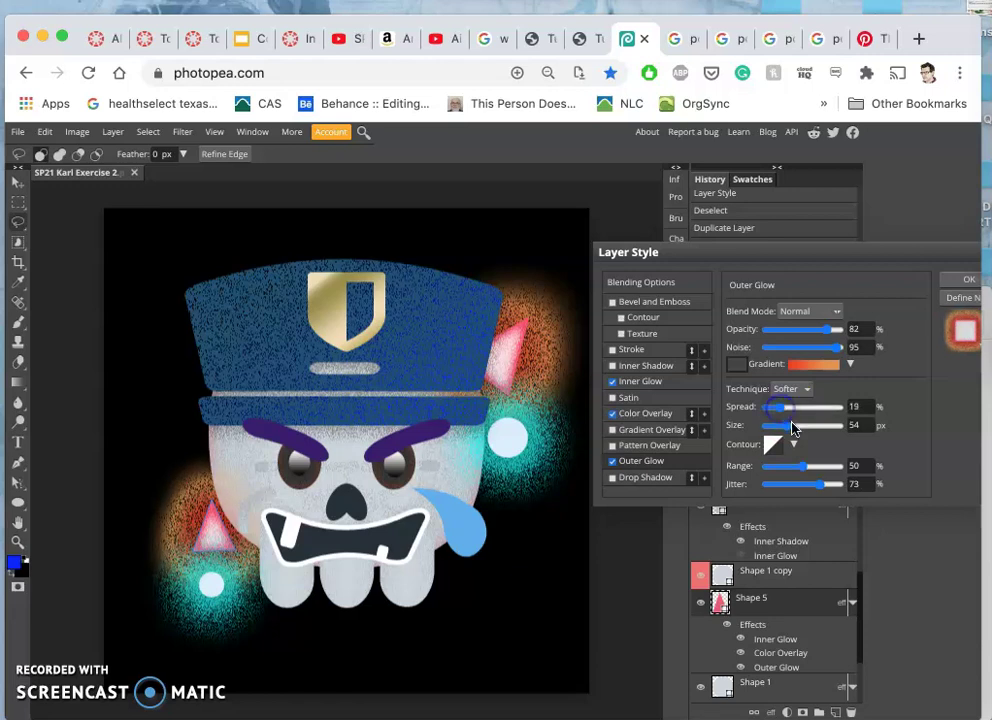
pyautogui.click(966, 280)
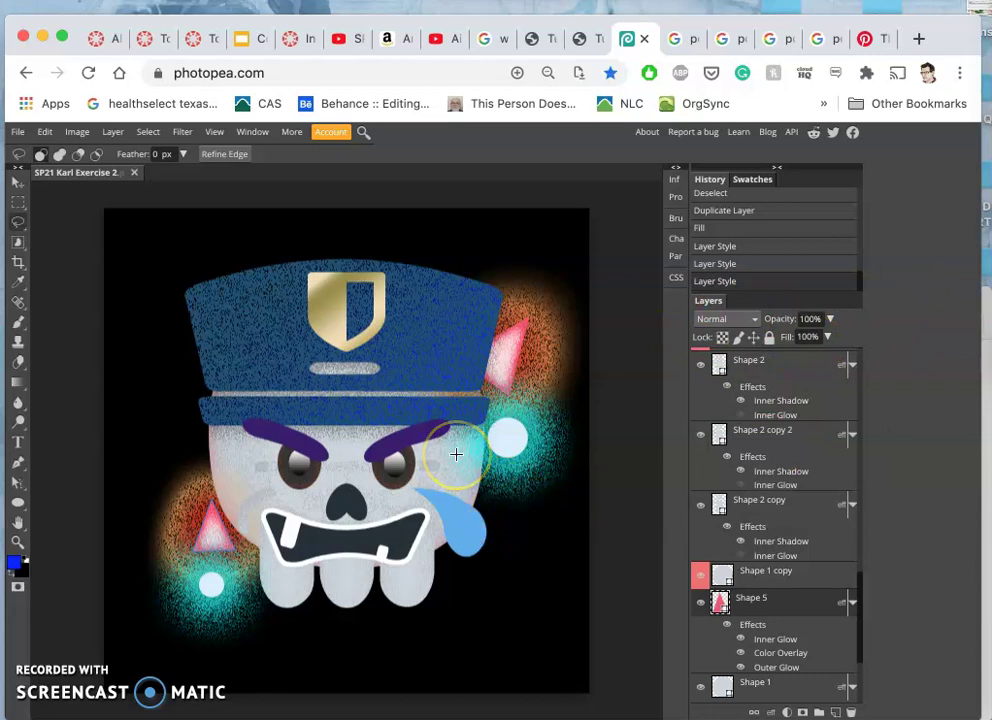
pyautogui.hotkey('ctrl', '-')
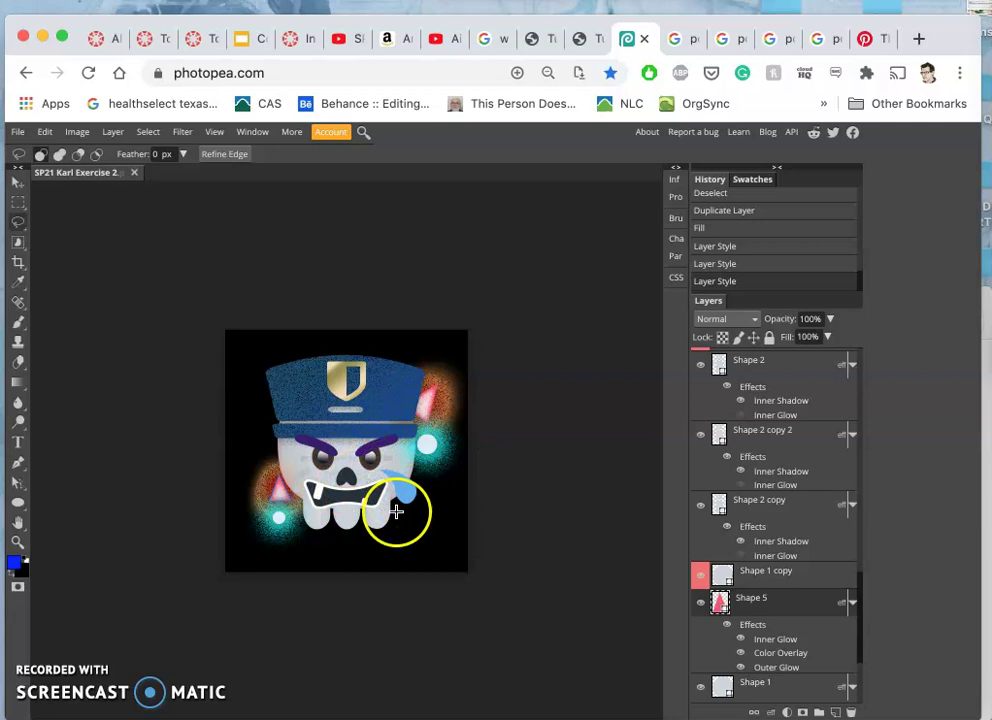
pyautogui.scroll(-3, 760, 588)
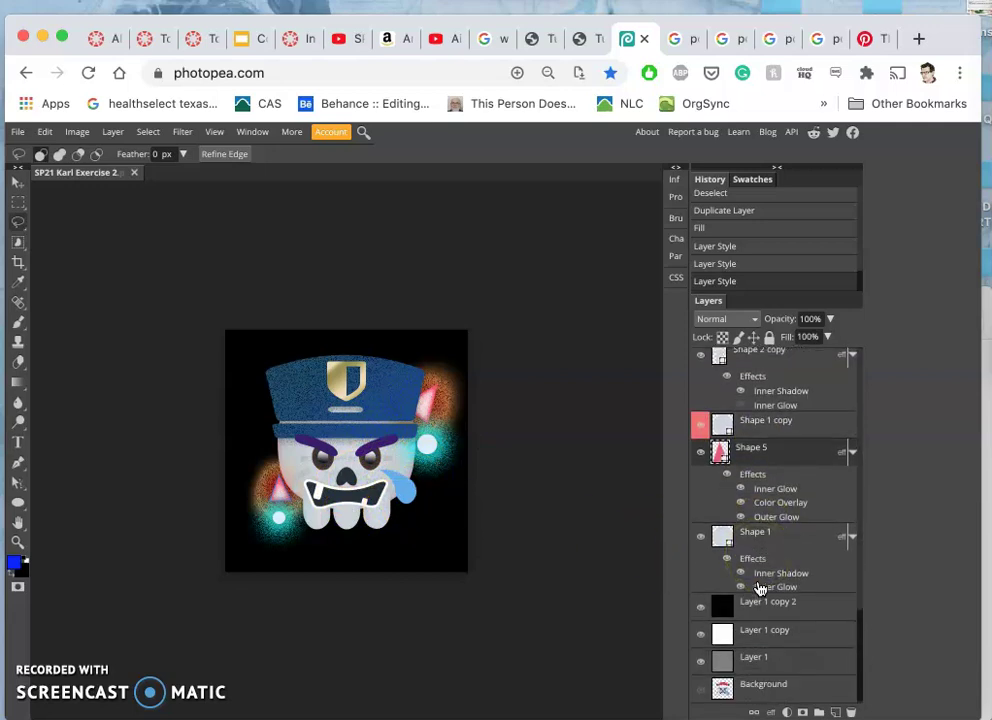
pyautogui.scroll(5, 760, 588)
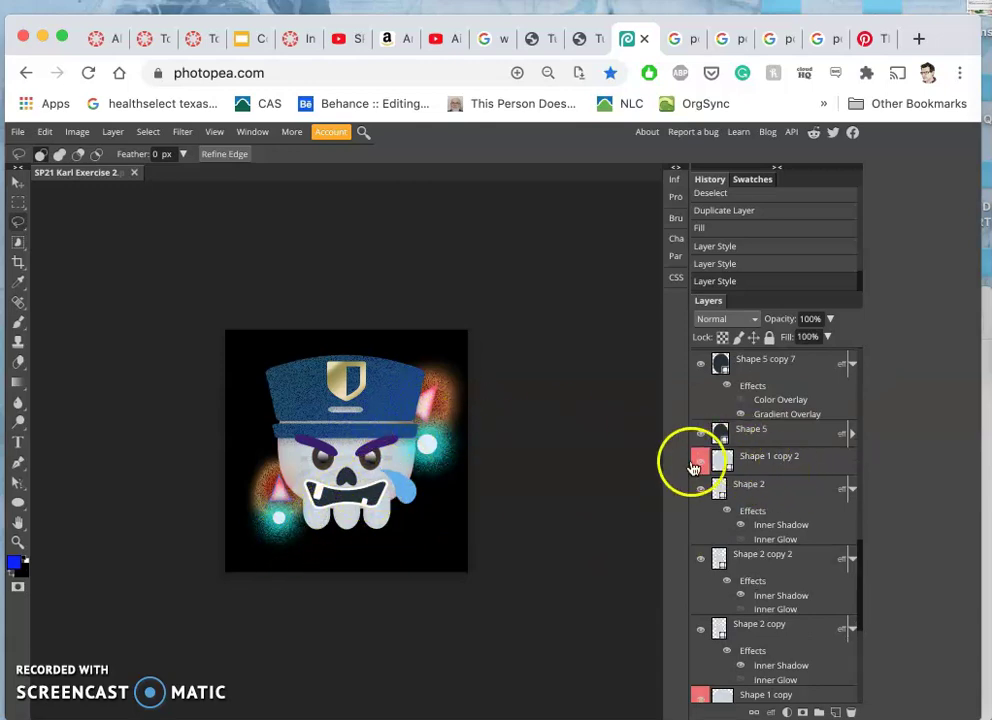
pyautogui.scroll(5, 767, 464)
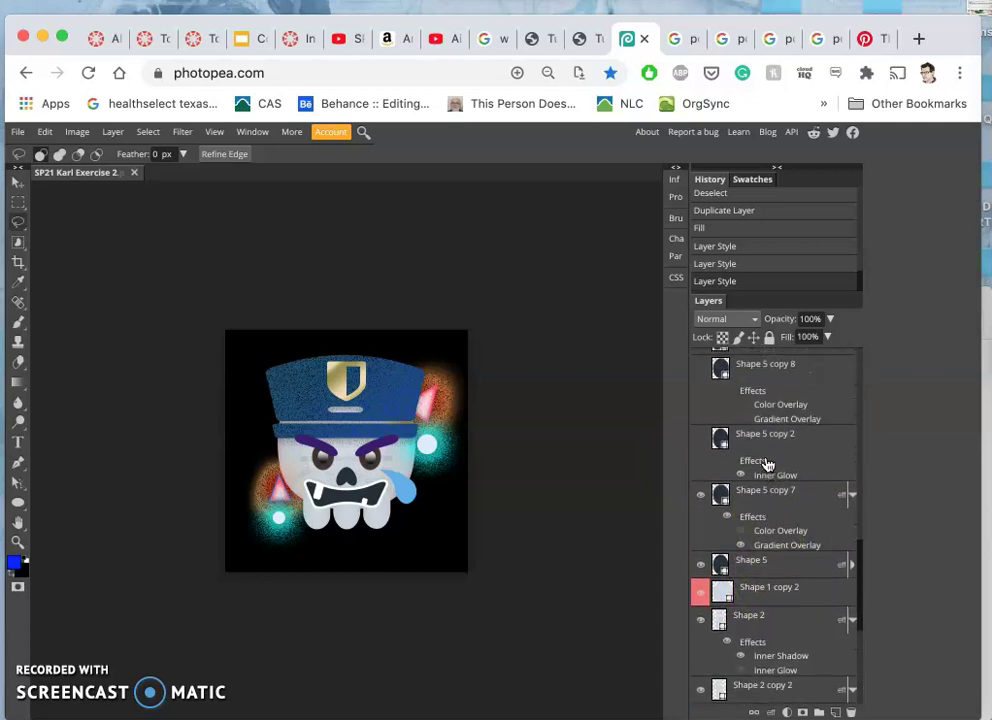
pyautogui.scroll(-7, 760, 466)
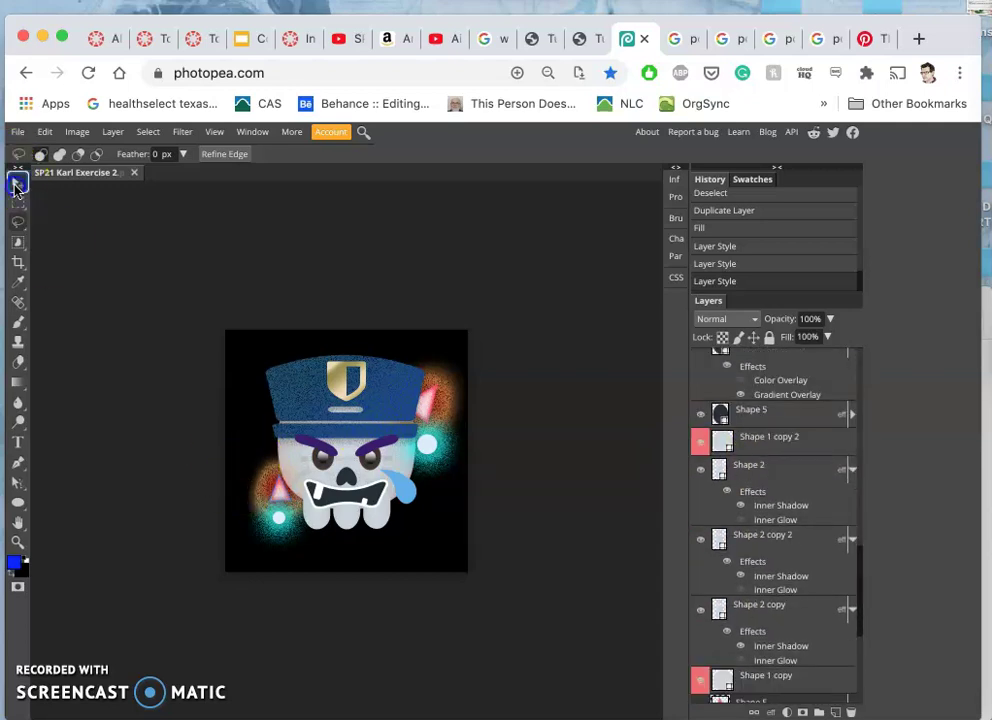
# - With Move tool Auto-Select on, lower the lower-left blue dot's opacity to 72%
pyautogui.click(18, 182)
pyautogui.click(39, 156)
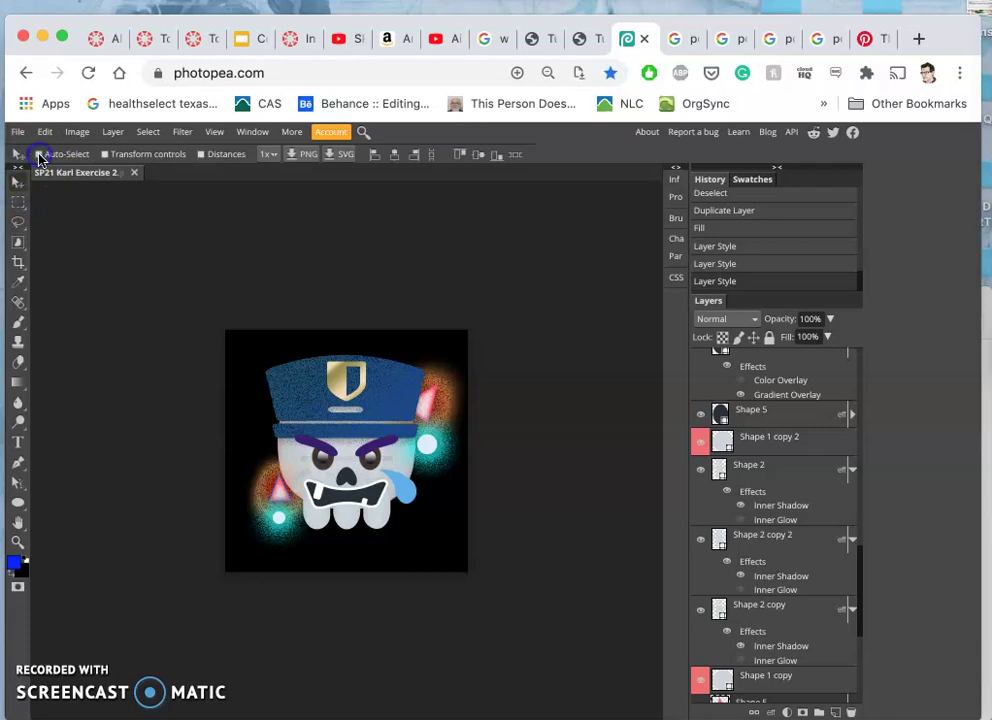
pyautogui.click(283, 472)
pyautogui.click(276, 510)
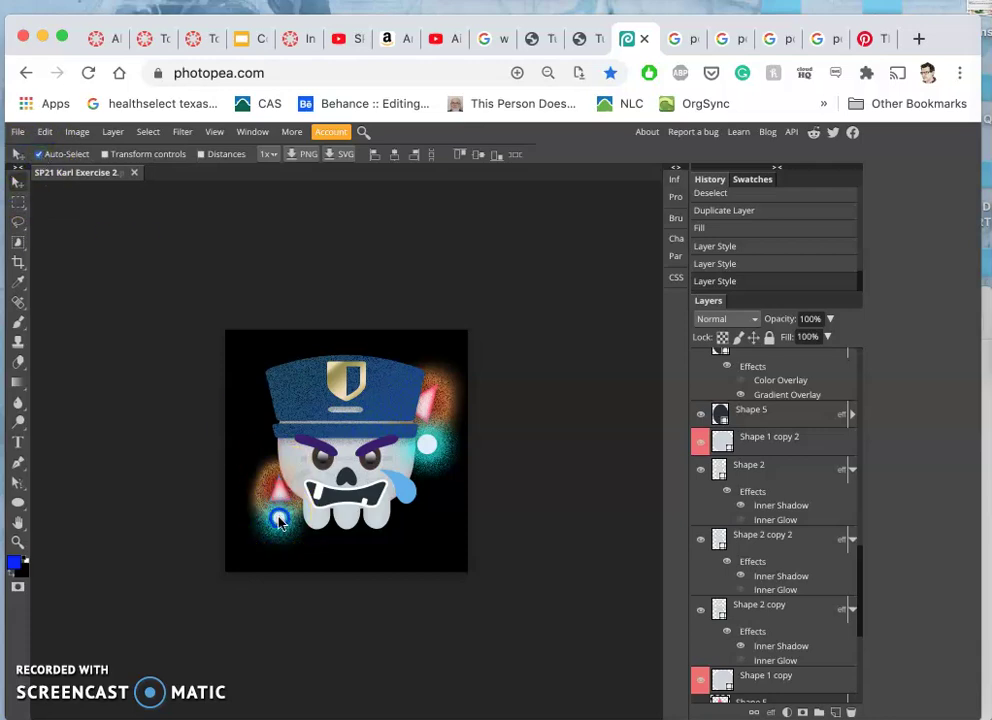
pyautogui.click(725, 368)
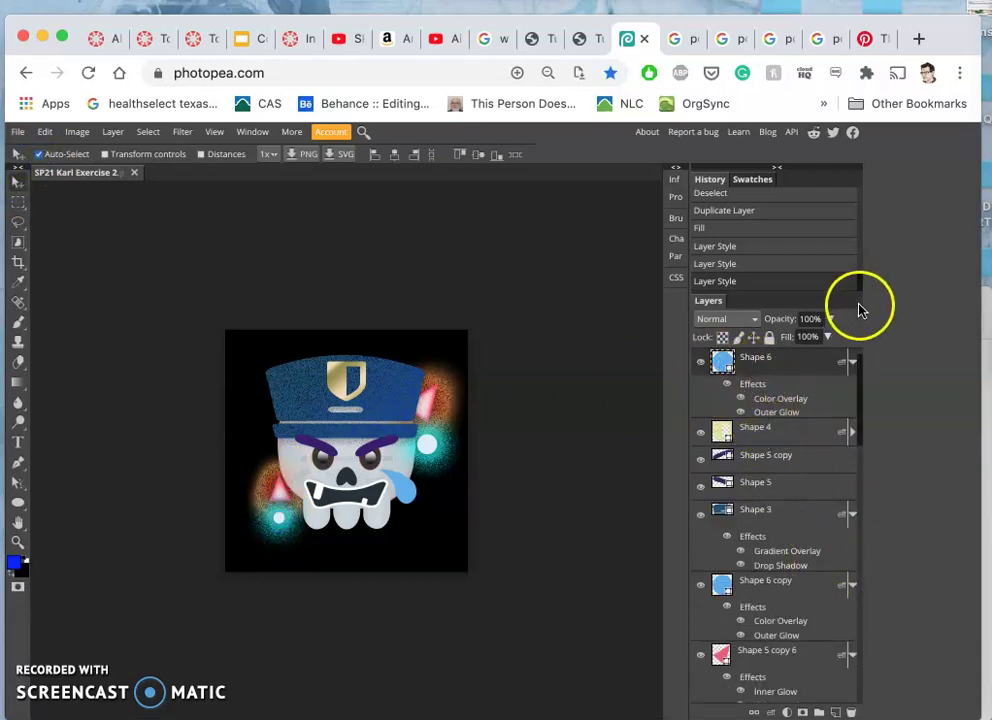
pyautogui.click(829, 319)
pyautogui.moveTo(828, 337); pyautogui.dragTo(815, 339)
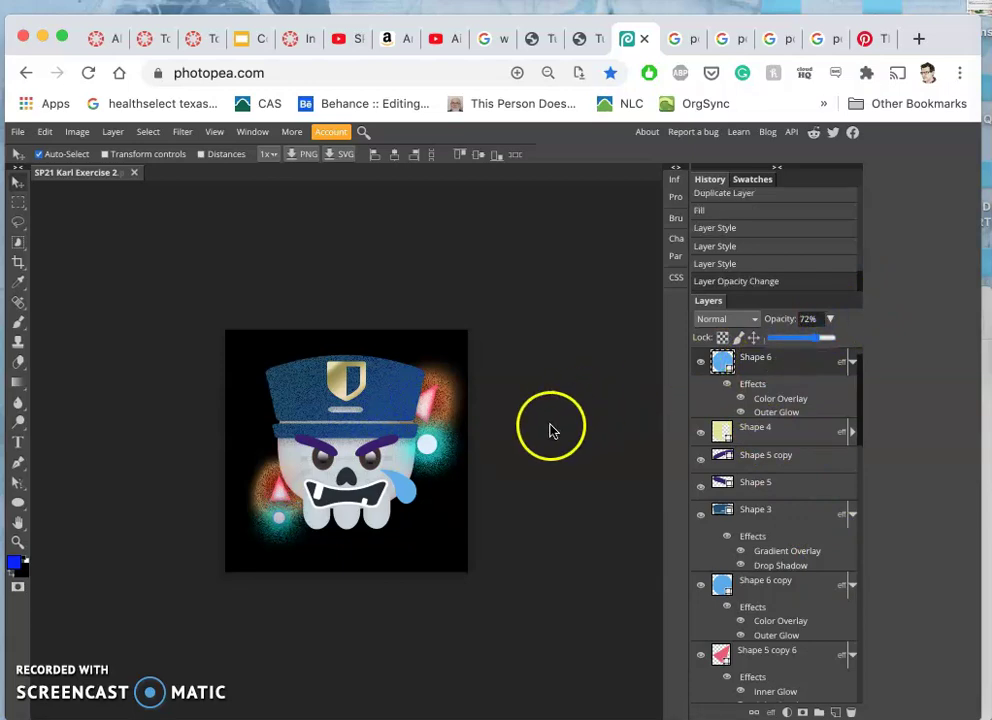
# - Lower the right blue dot's opacity to 83%, then select the Shape 6 layer
pyautogui.click(427, 443)
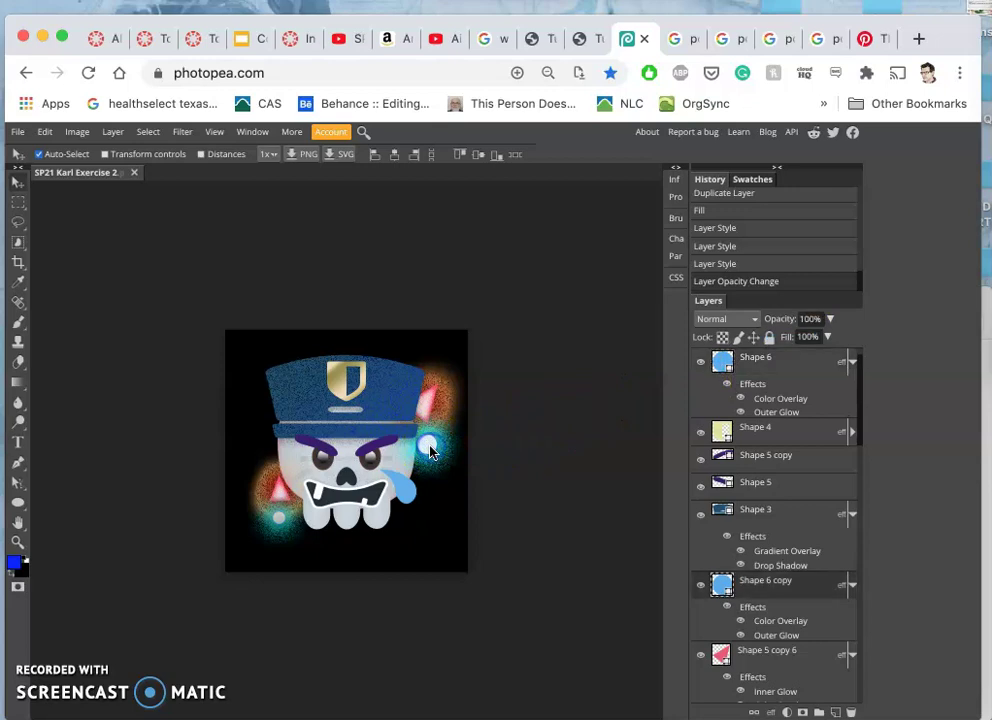
pyautogui.click(829, 319)
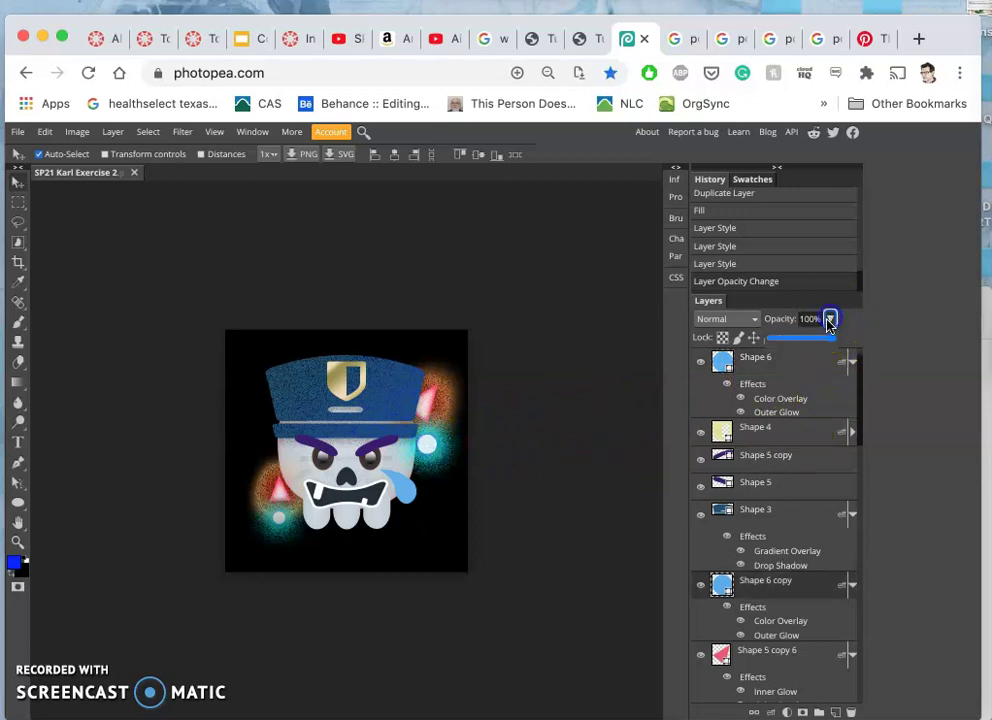
pyautogui.click(821, 340)
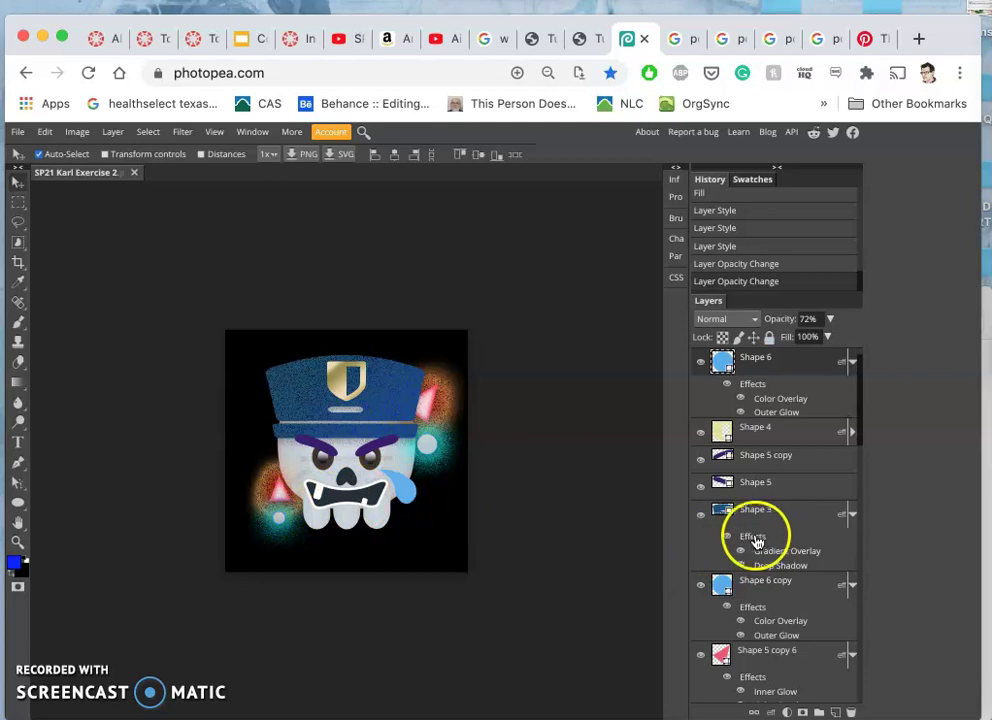
pyautogui.click(759, 372)
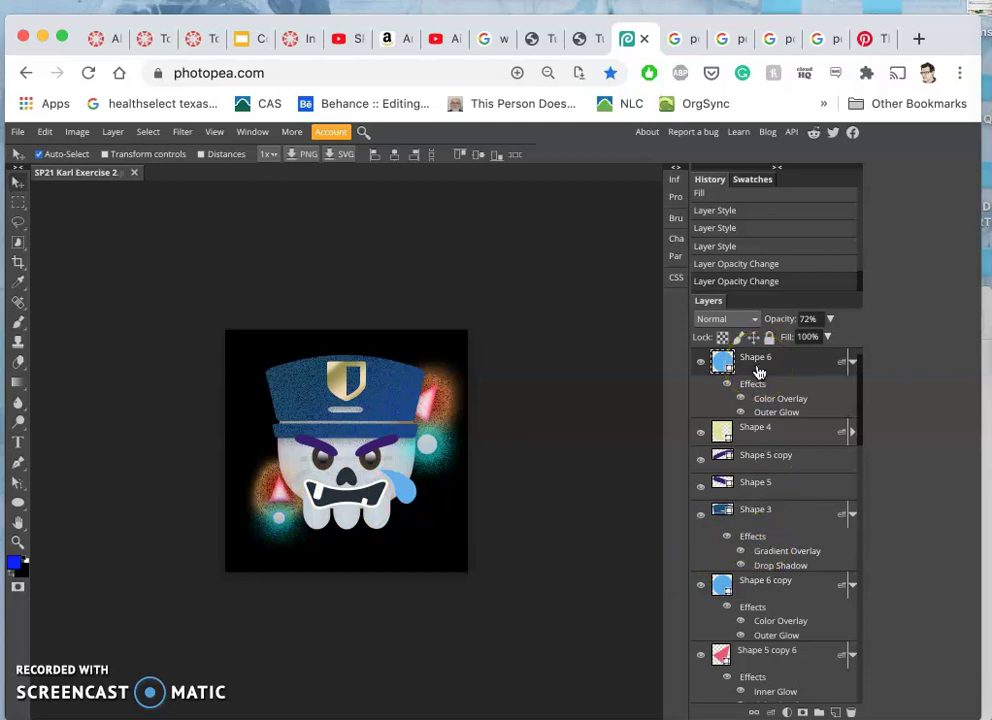
# - Duplicate the lower-left blue dot and drag the copy onto the skull's left eye
pyautogui.press('super+j')
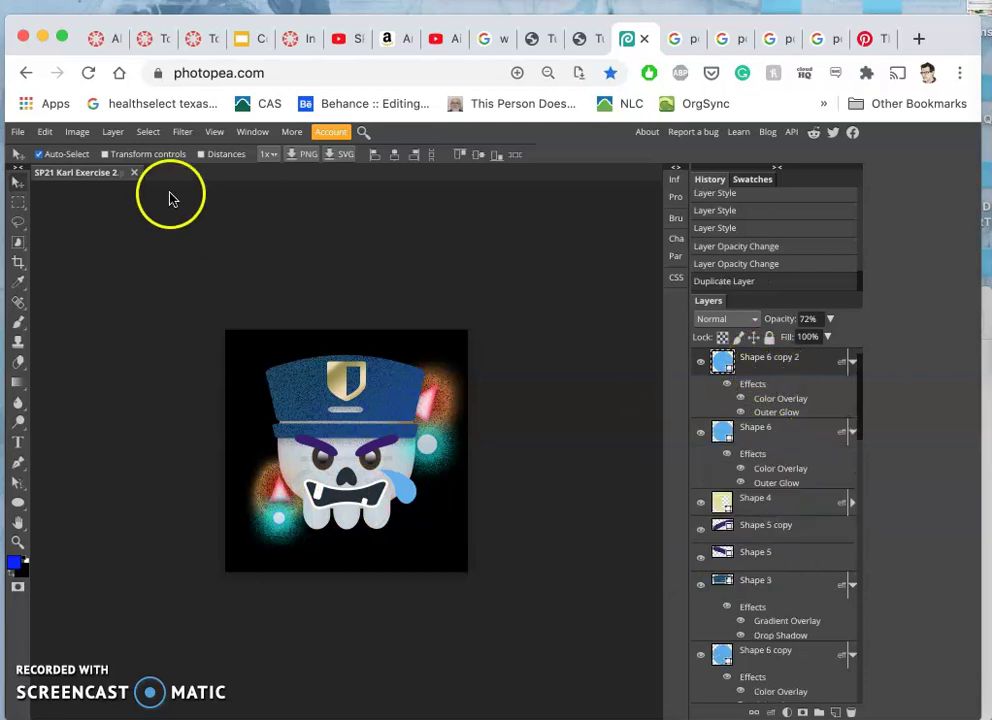
pyautogui.moveTo(282, 514); pyautogui.dragTo(318, 470)
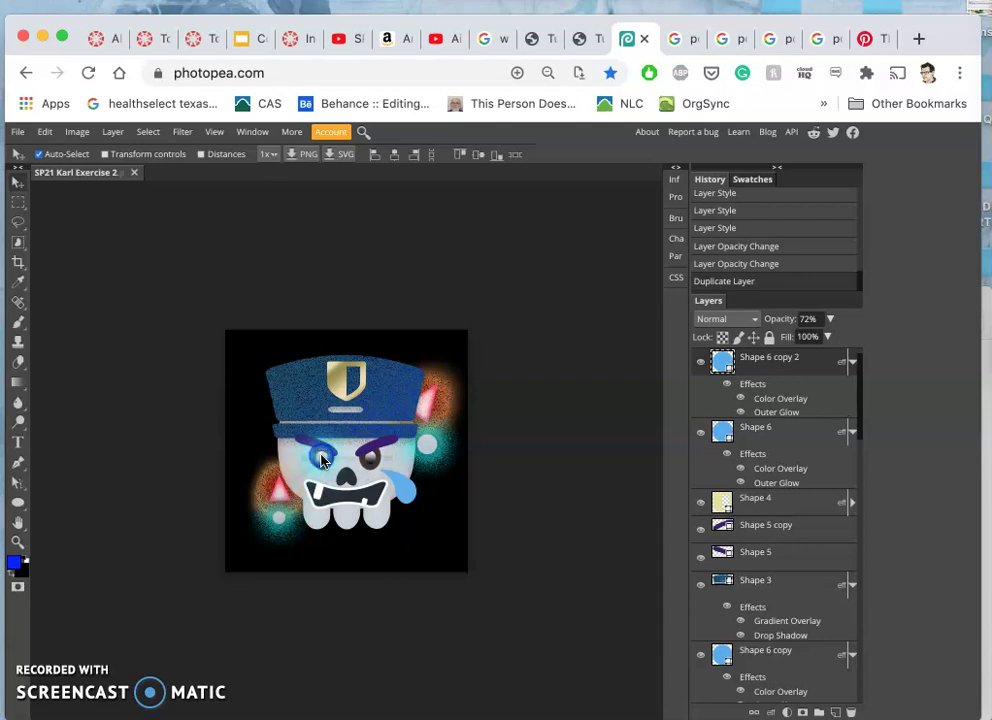
pyautogui.moveTo(322, 459); pyautogui.dragTo(322, 459)
# - Zoom in and scale the copied dot down to about 63%, nudging it slightly upward
pyautogui.press('super+equal')
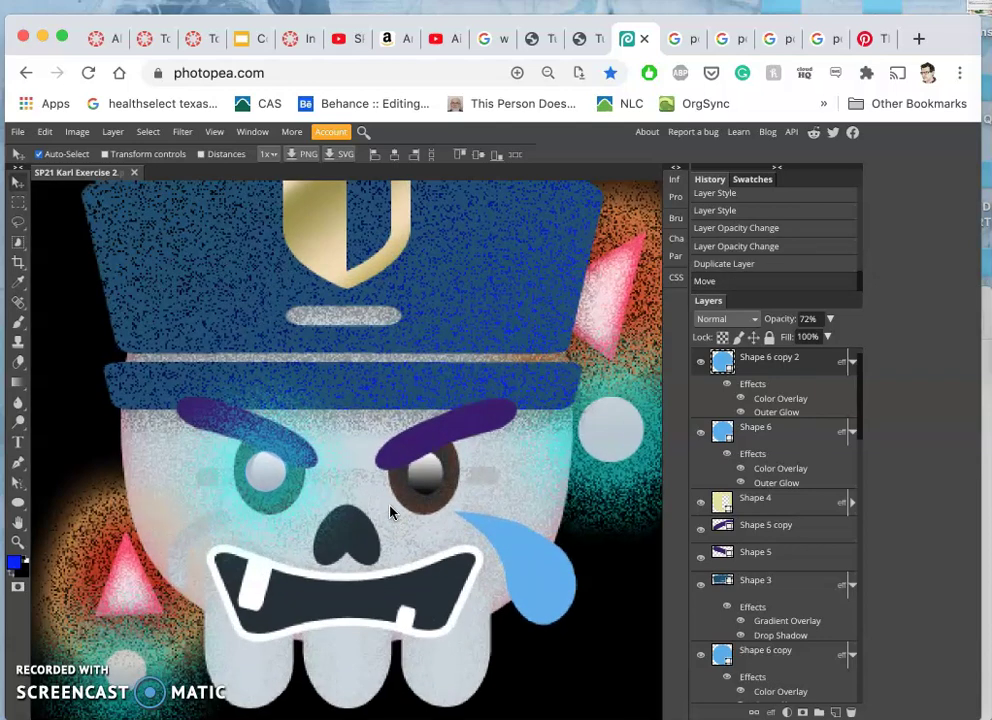
pyautogui.scroll(1, 343, 498)
pyautogui.hotkey('ctrl', 't')
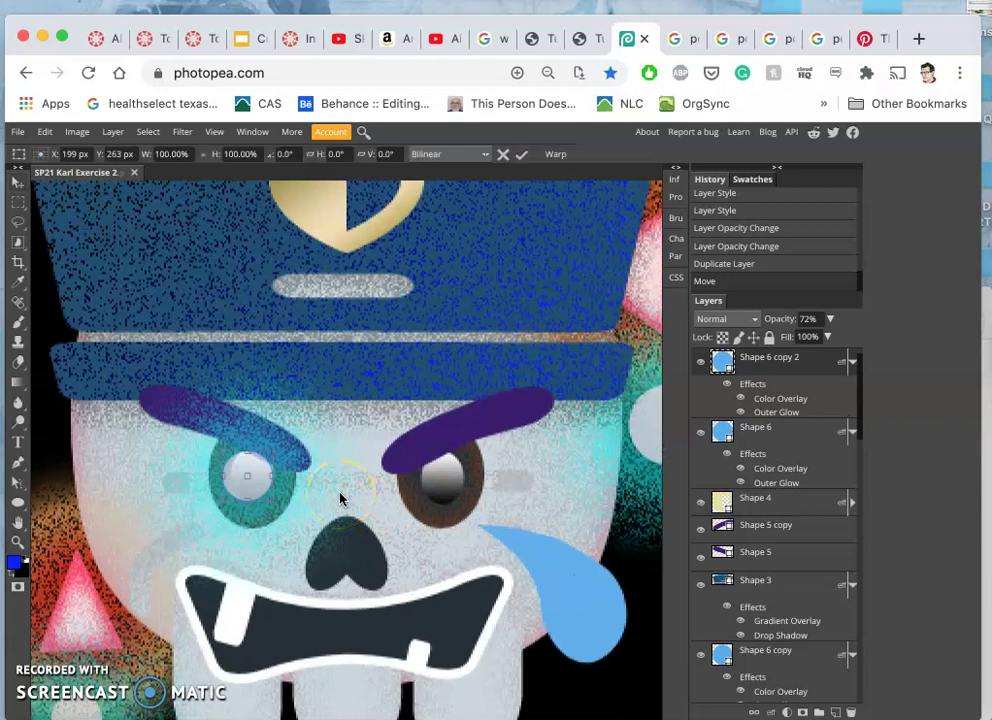
pyautogui.moveTo(273, 503); pyautogui.dragTo(263, 492)
pyautogui.press('Up')
pyautogui.press('Up')
pyautogui.press('Up')
pyautogui.press('Up')
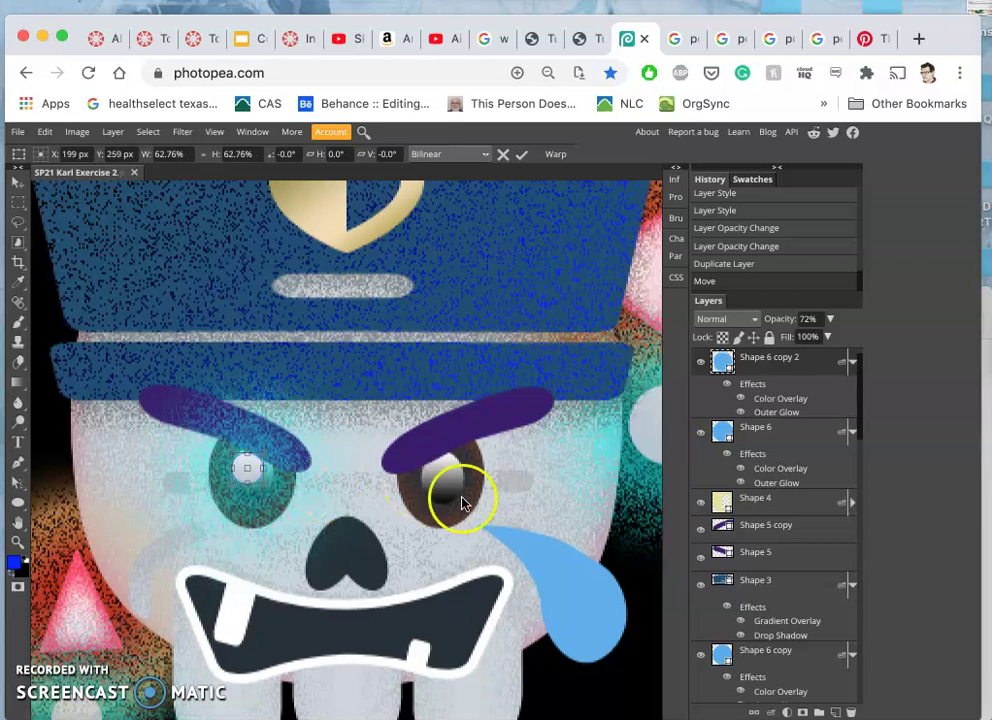
pyautogui.click(752, 319)
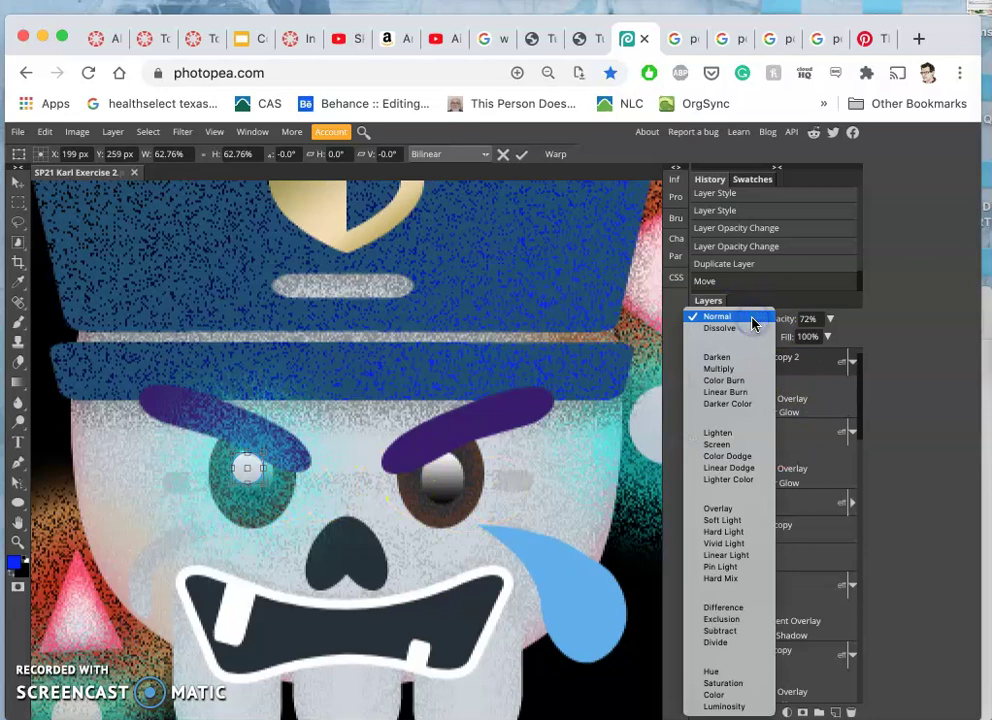
# - Try Screen, then set Shape 6 copy 2 to Overlay blending and open its Layer Style
pyautogui.press('Escape')
pyautogui.click(724, 365)
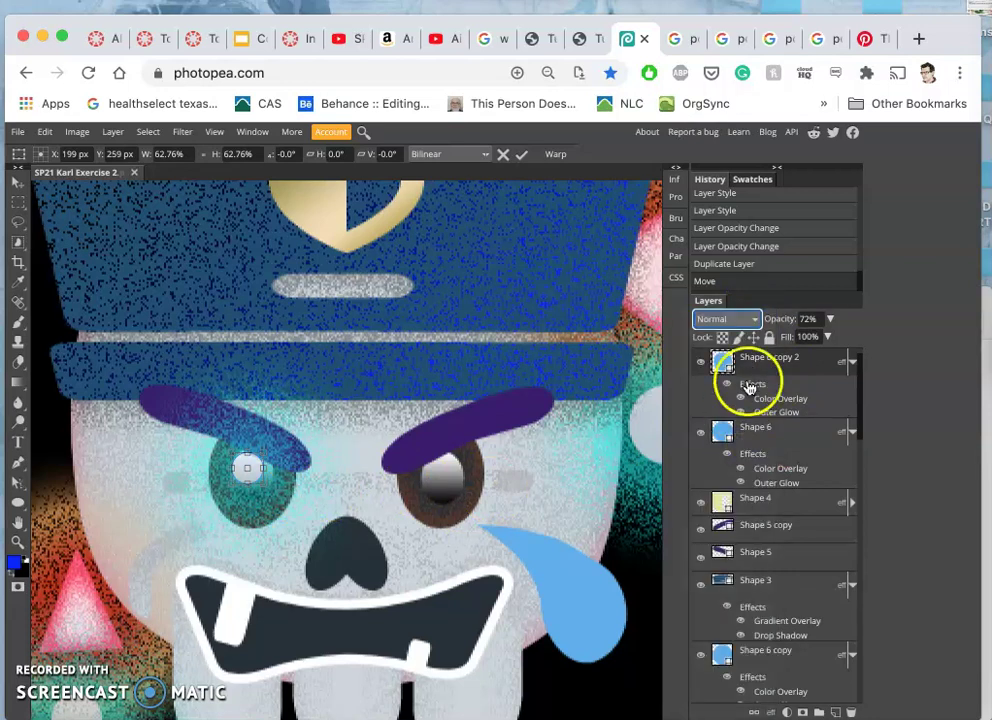
pyautogui.click(740, 318)
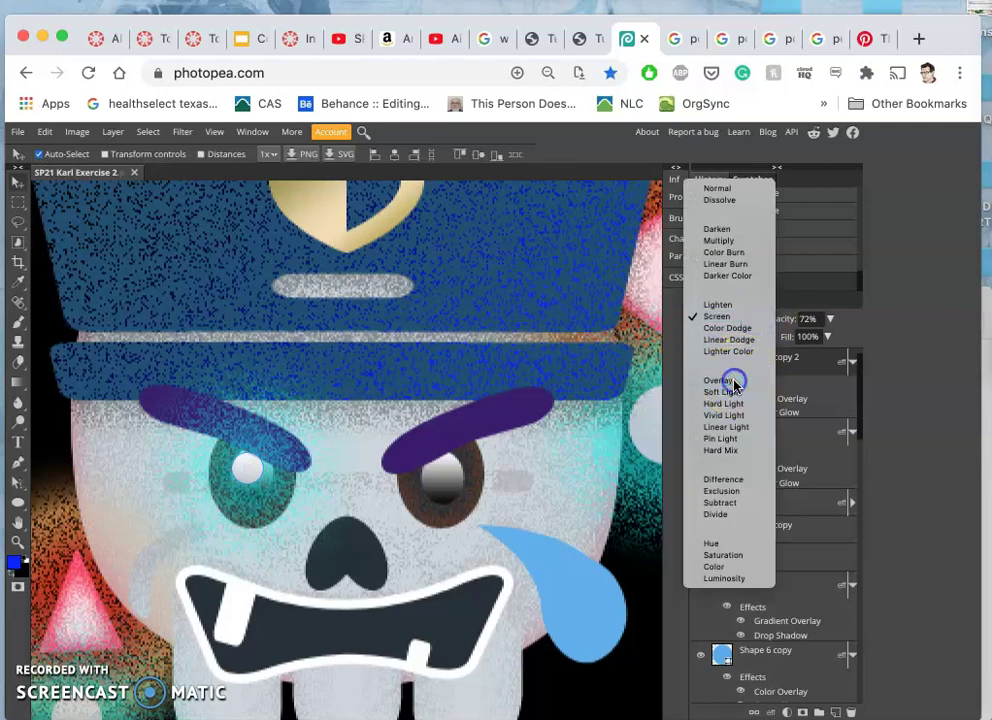
pyautogui.press('Escape')
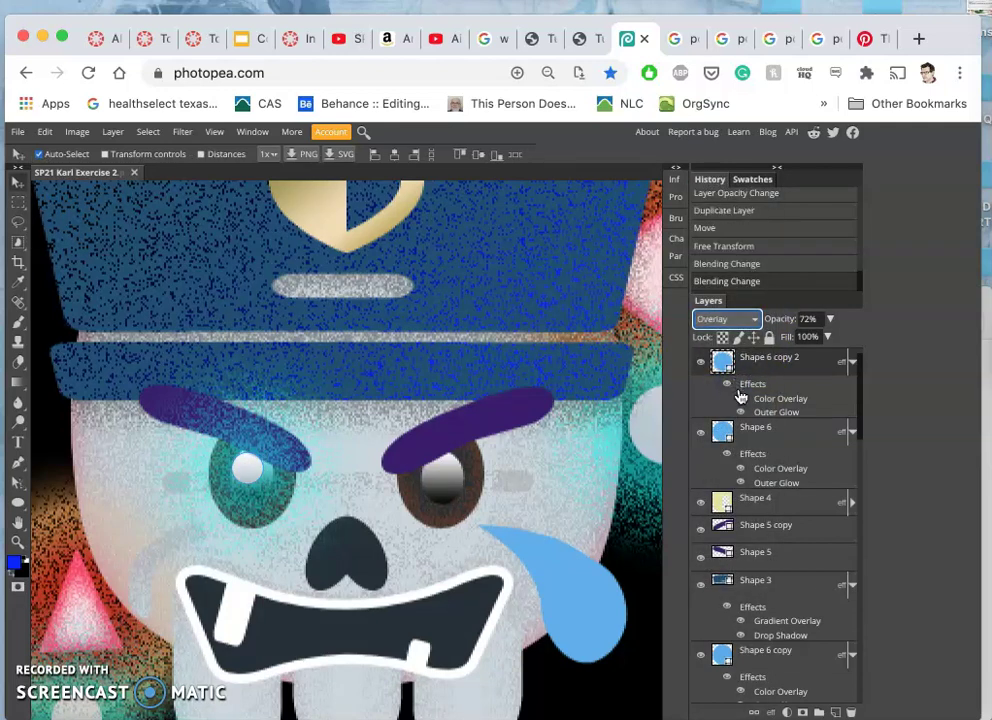
pyautogui.click(728, 385)
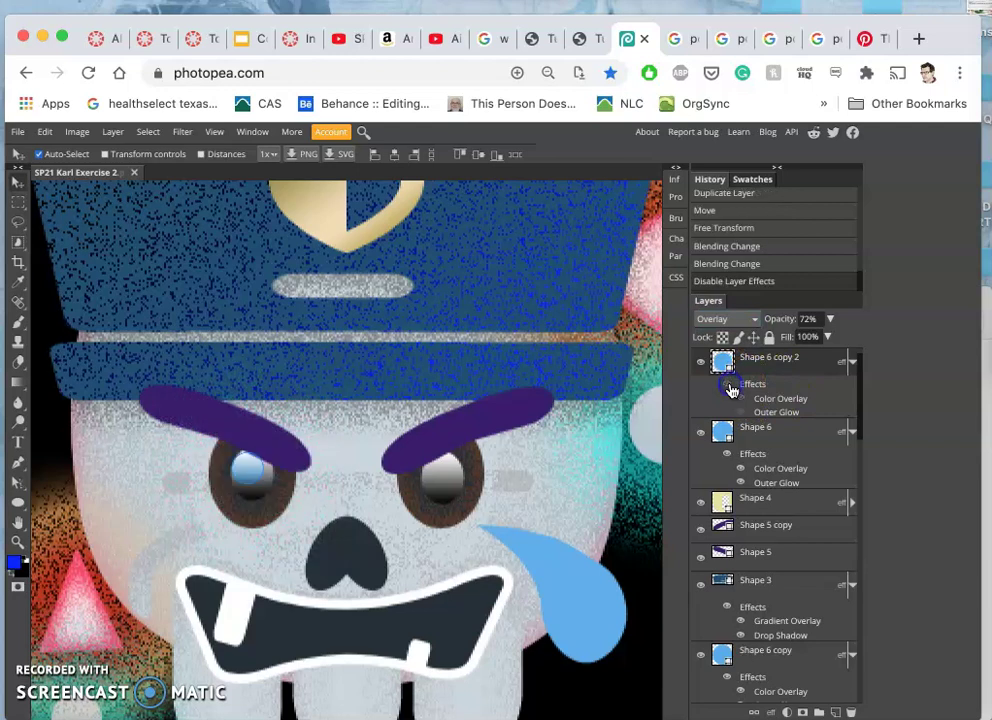
pyautogui.click(729, 386)
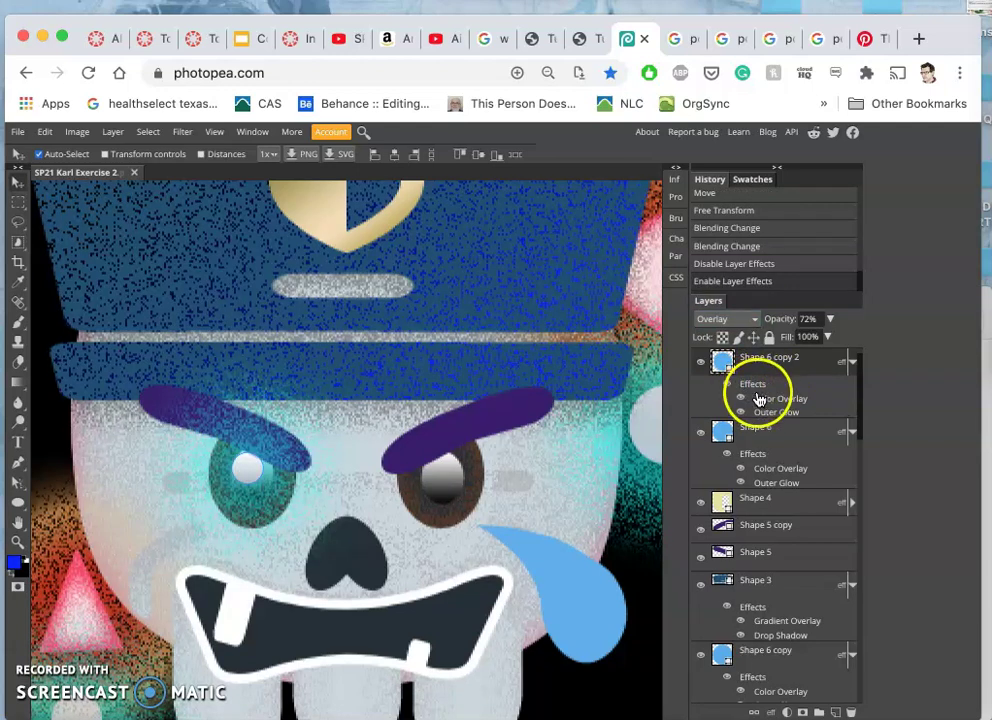
pyautogui.doubleClick(754, 385)
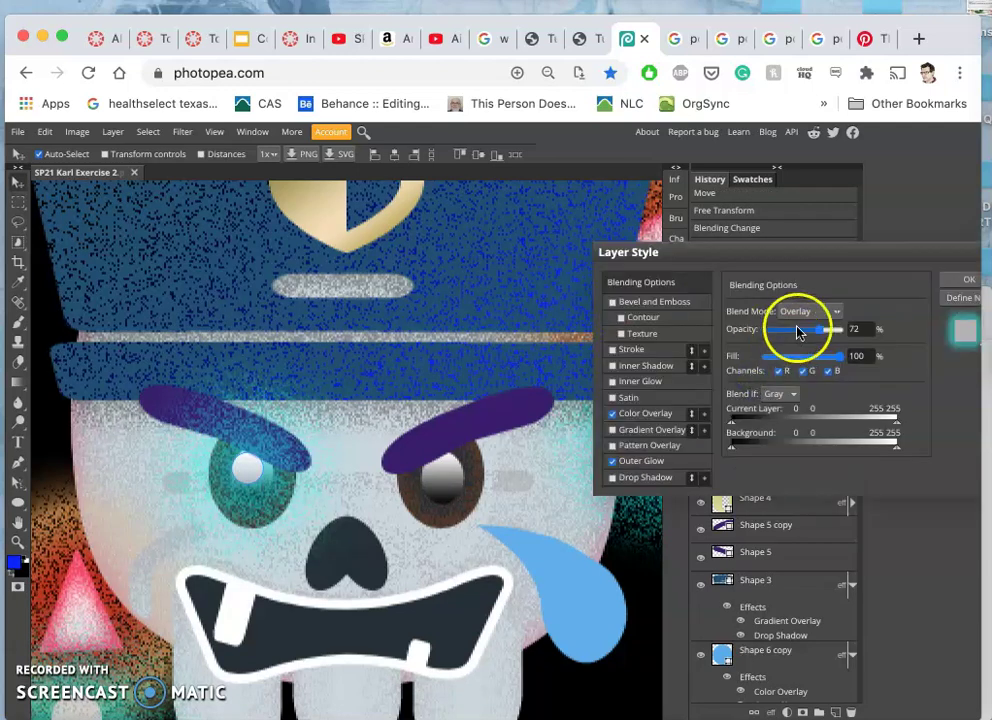
# - In Layer Style, set the eye dot to 28% opacity with Pin Light blending and apply
pyautogui.moveTo(797, 332); pyautogui.dragTo(784, 333)
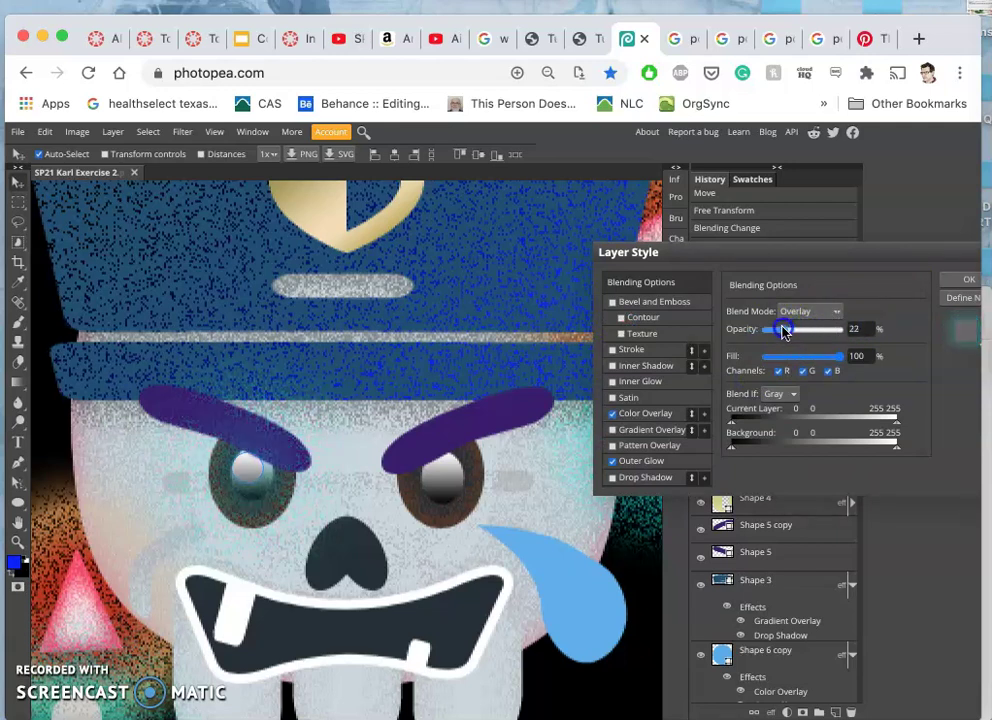
pyautogui.click(838, 311)
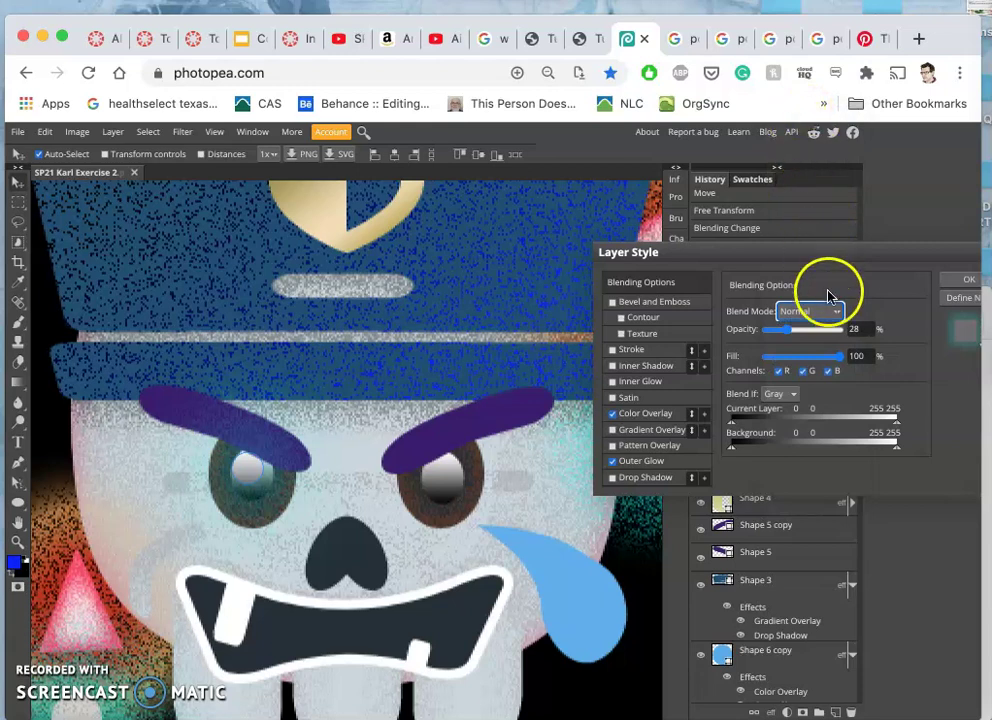
pyautogui.click(832, 311)
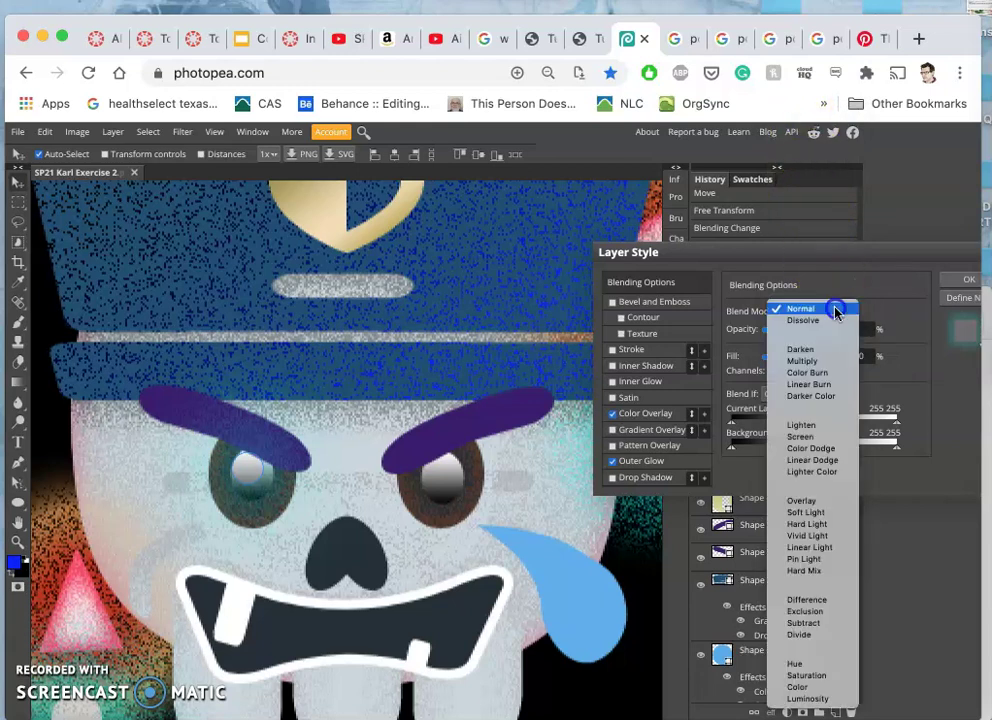
pyautogui.click(802, 602)
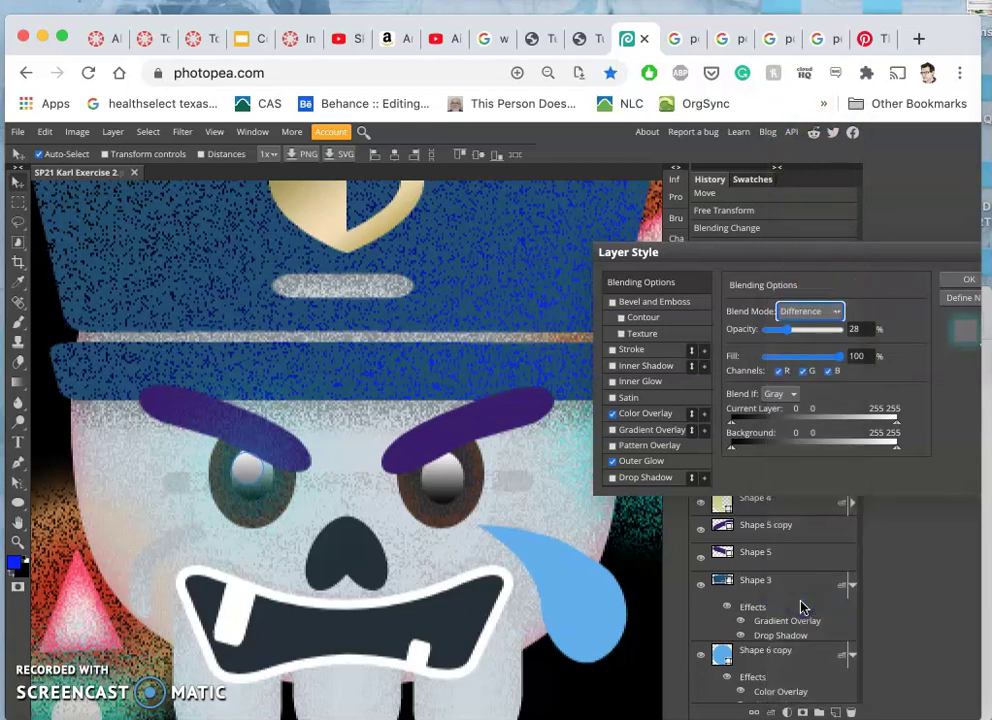
pyautogui.click(838, 311)
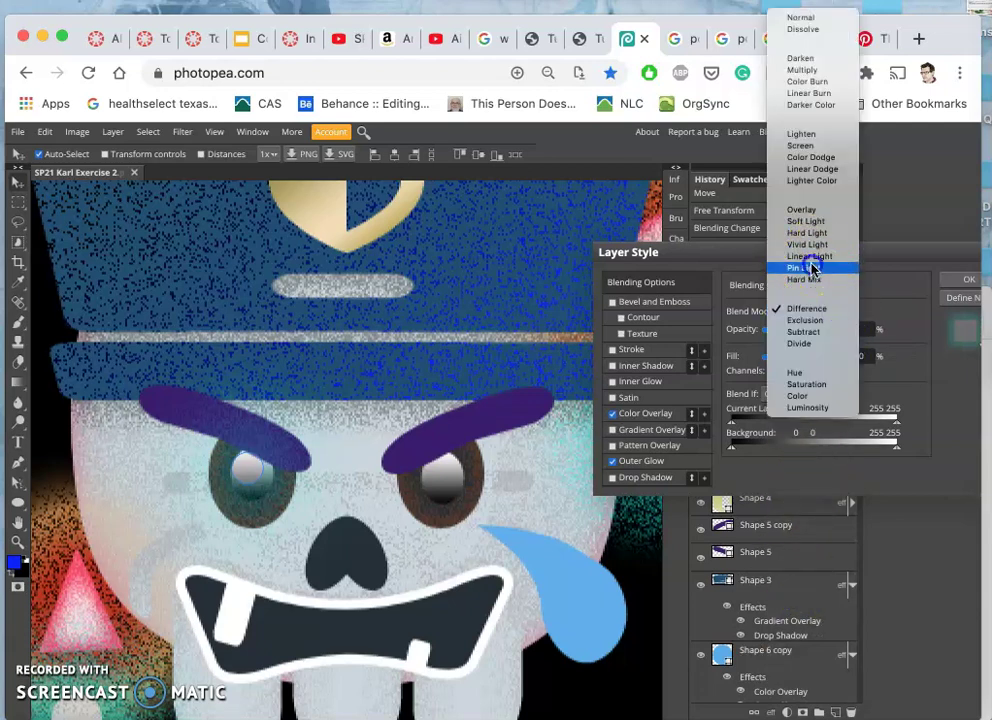
pyautogui.press('Escape')
pyautogui.moveTo(819, 311)
pyautogui.mouseDown()
pyautogui.moveTo(846, 343)
pyautogui.moveTo(885, 345)
pyautogui.mouseUp()
pyautogui.click(963, 281)
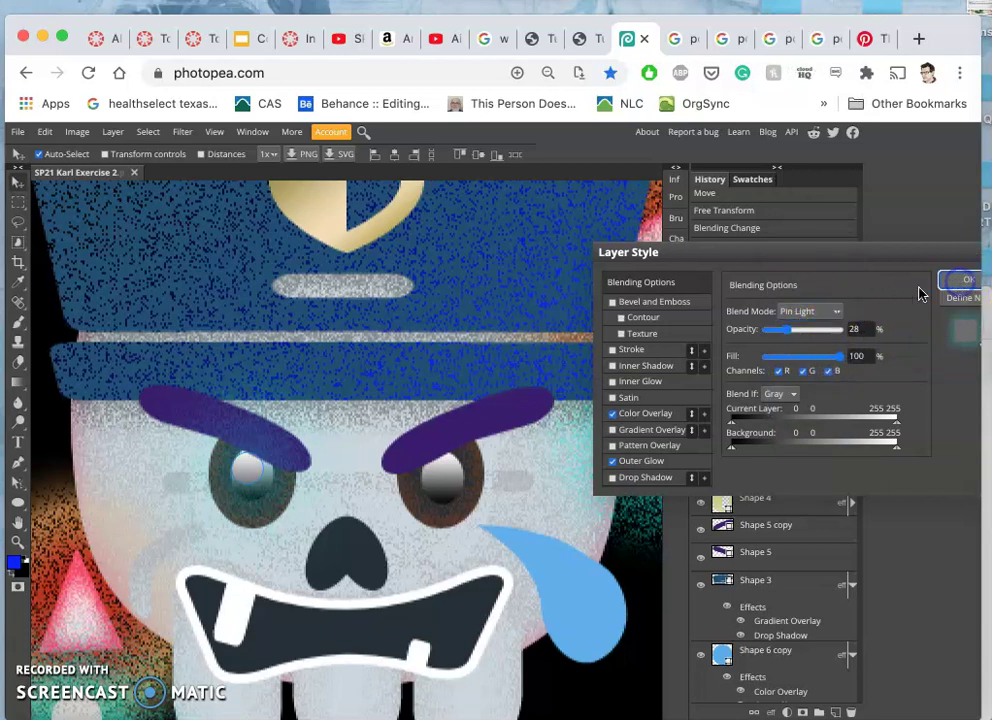
pyautogui.click(250, 470)
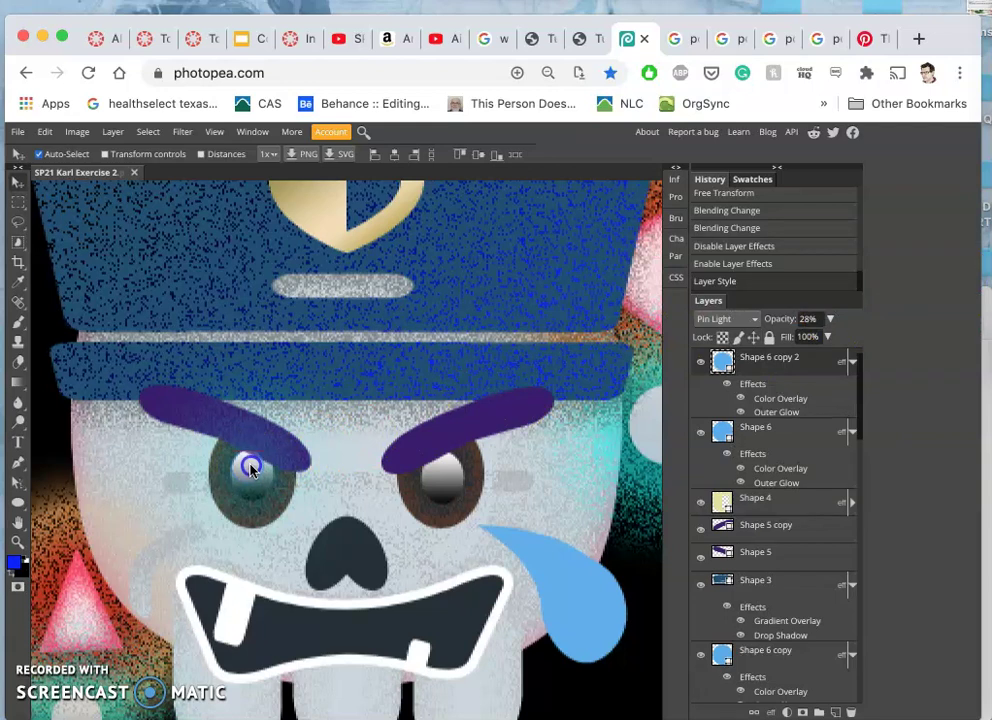
# - Nudge the eye dot into place, clear the selection, and toggle the blue glow off and on
pyautogui.moveTo(250, 468); pyautogui.dragTo(252, 470)
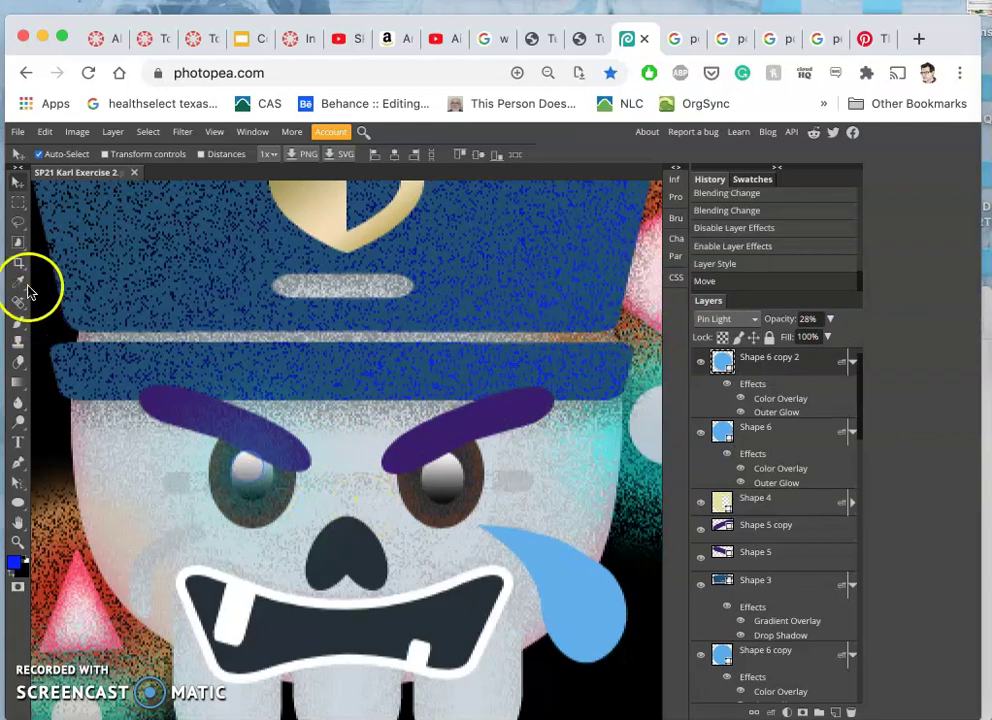
pyautogui.click(20, 224)
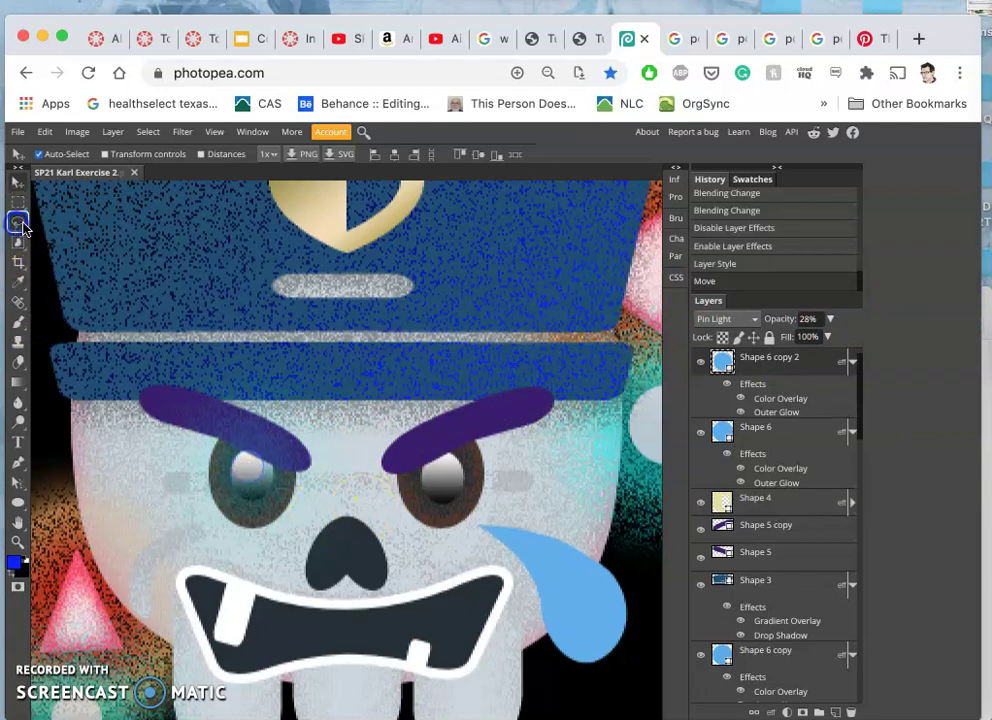
pyautogui.click(374, 441)
pyautogui.click(701, 362)
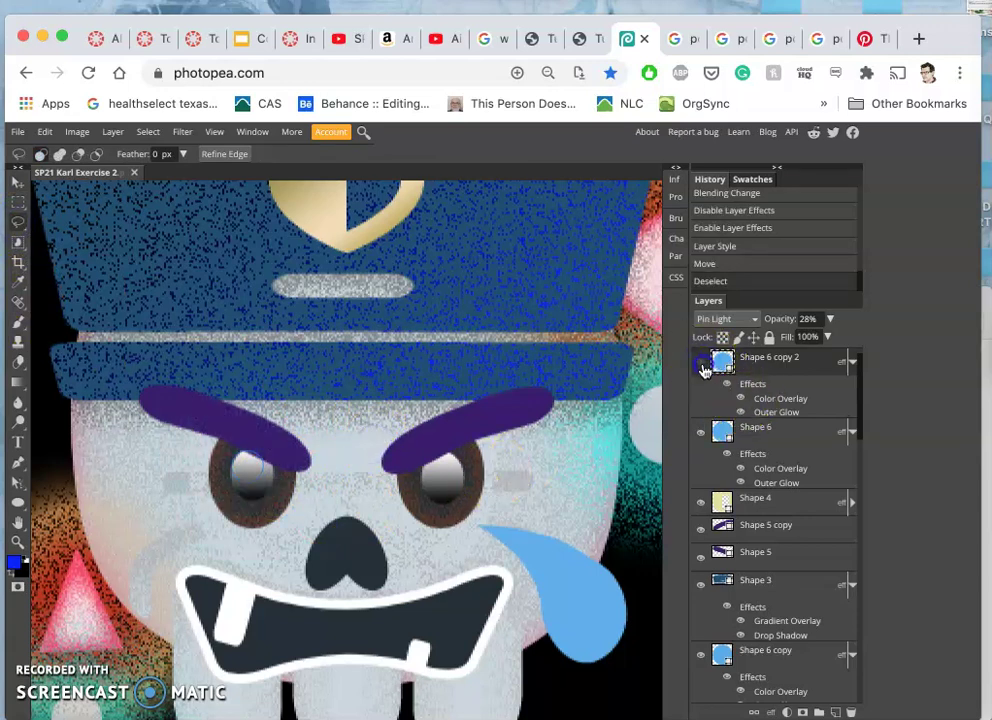
pyautogui.click(703, 364)
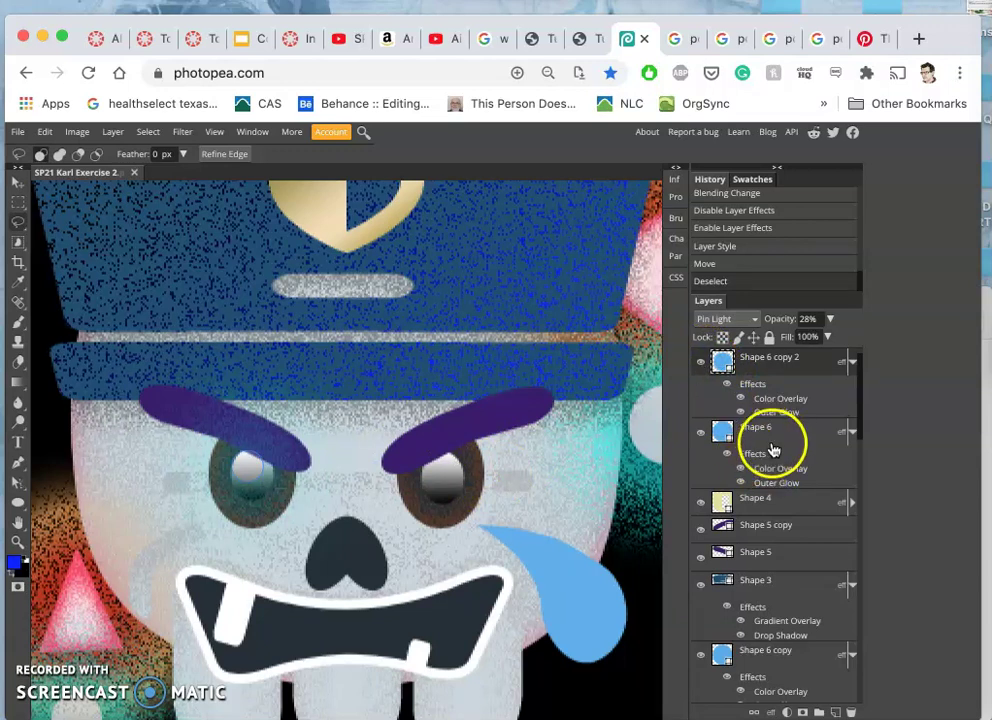
# - Select Background copy, compare the eye glow hidden versus shown, then zoom out to the whole artwork
pyautogui.scroll(1, 775, 455)
pyautogui.click(770, 358)
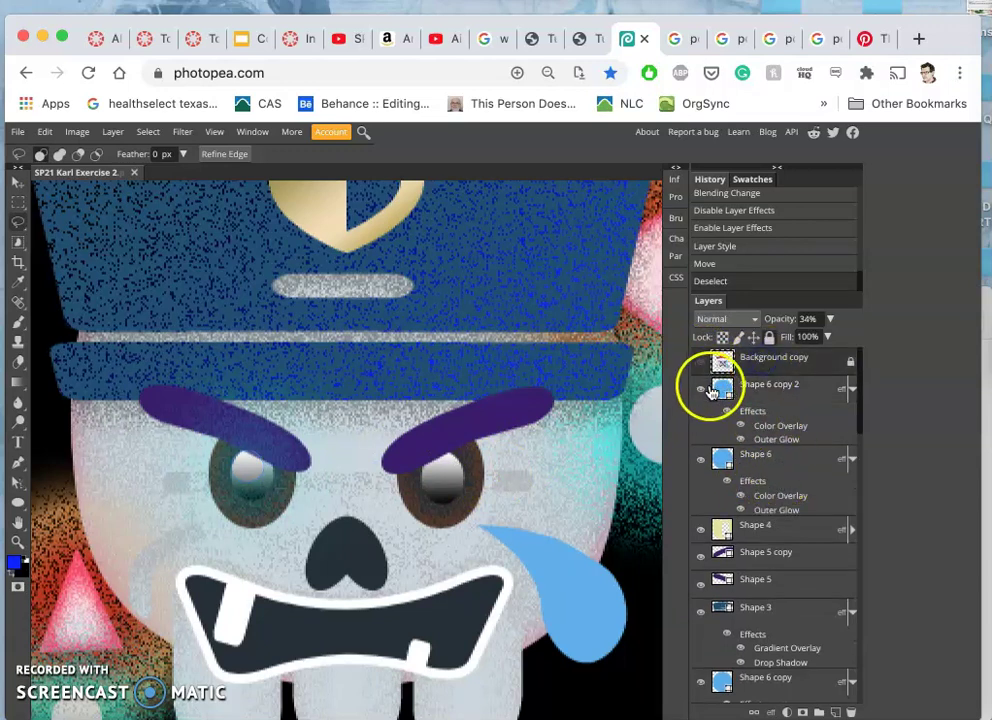
pyautogui.click(702, 390)
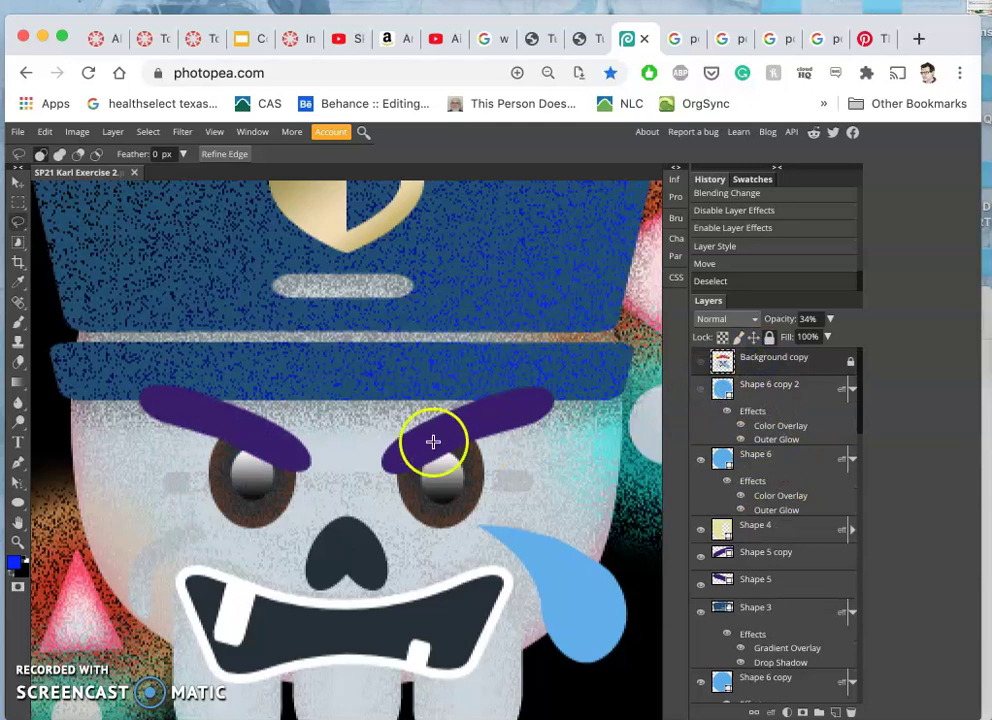
pyautogui.click(702, 392)
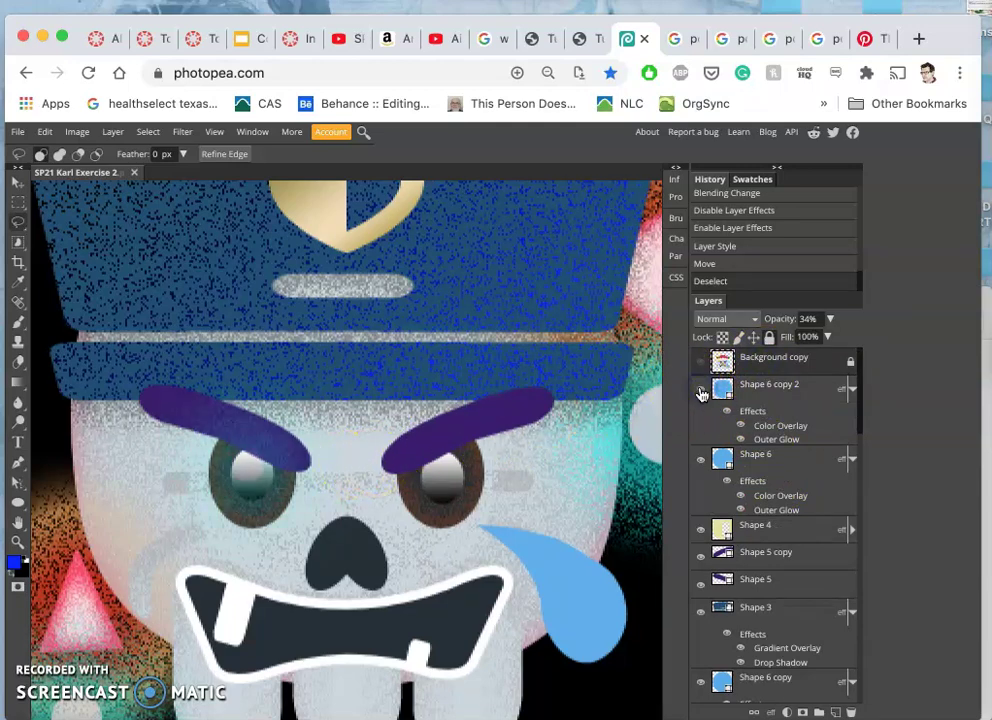
pyautogui.press('super+minus')
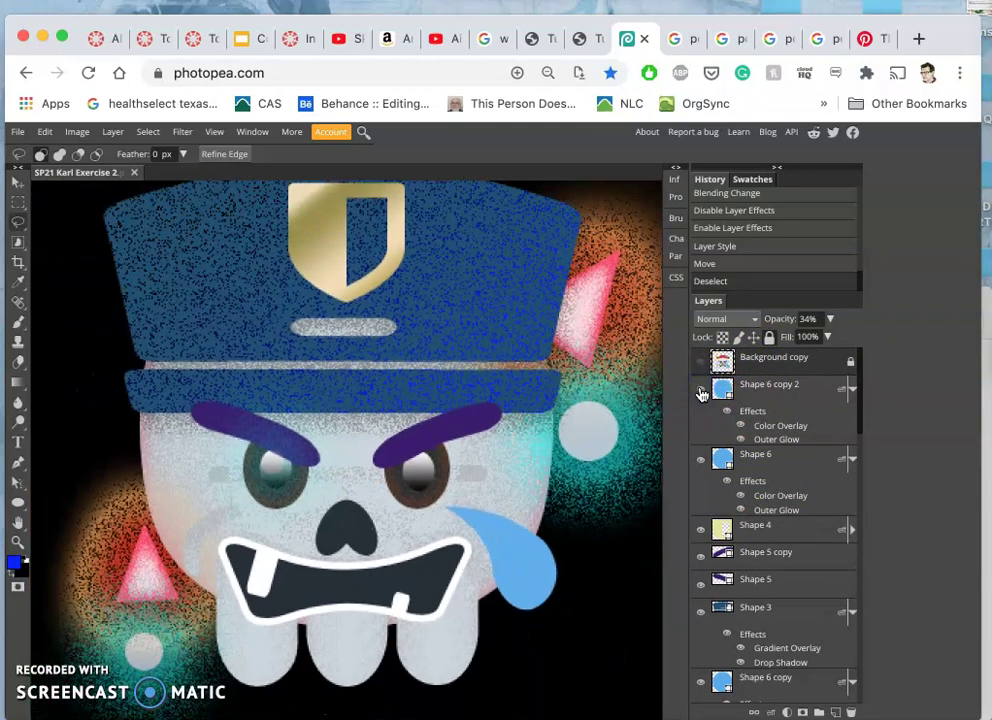
pyautogui.press('super+minus')
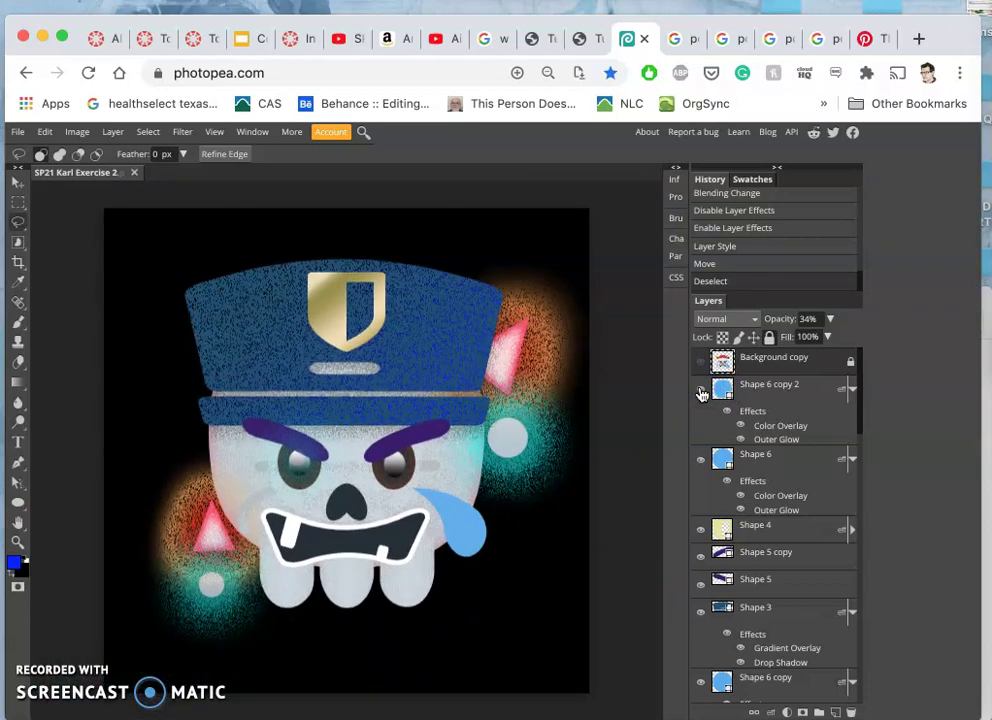
pyautogui.click(764, 390)
# - Lower the Shape 6 copy 2 glow circle's opacity to 13%
pyautogui.click(829, 319)
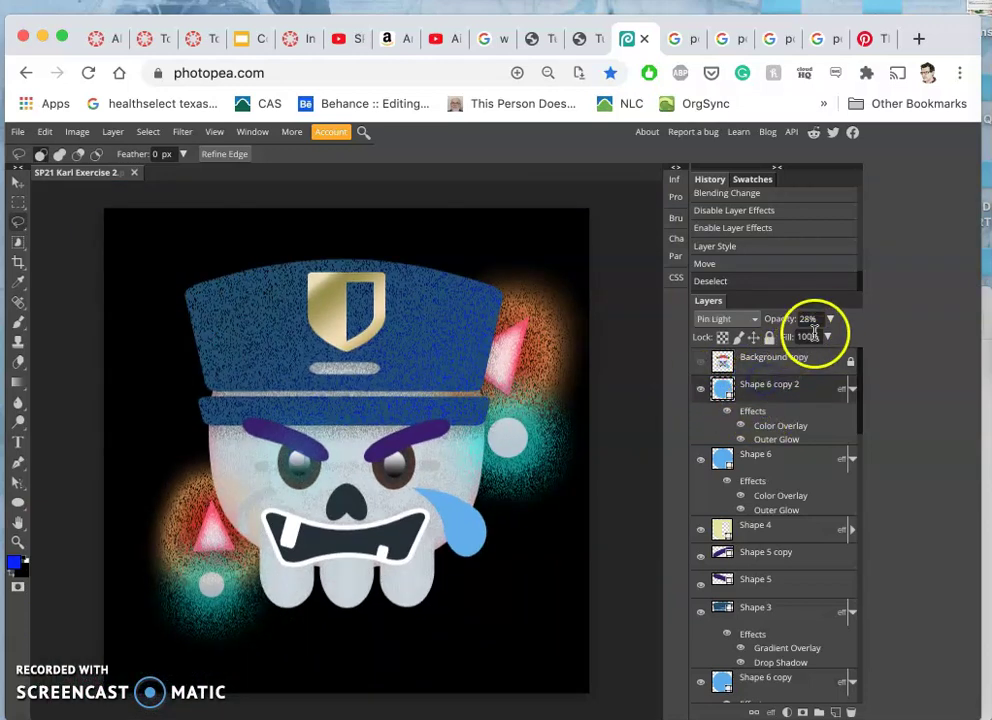
pyautogui.moveTo(790, 338); pyautogui.dragTo(779, 340)
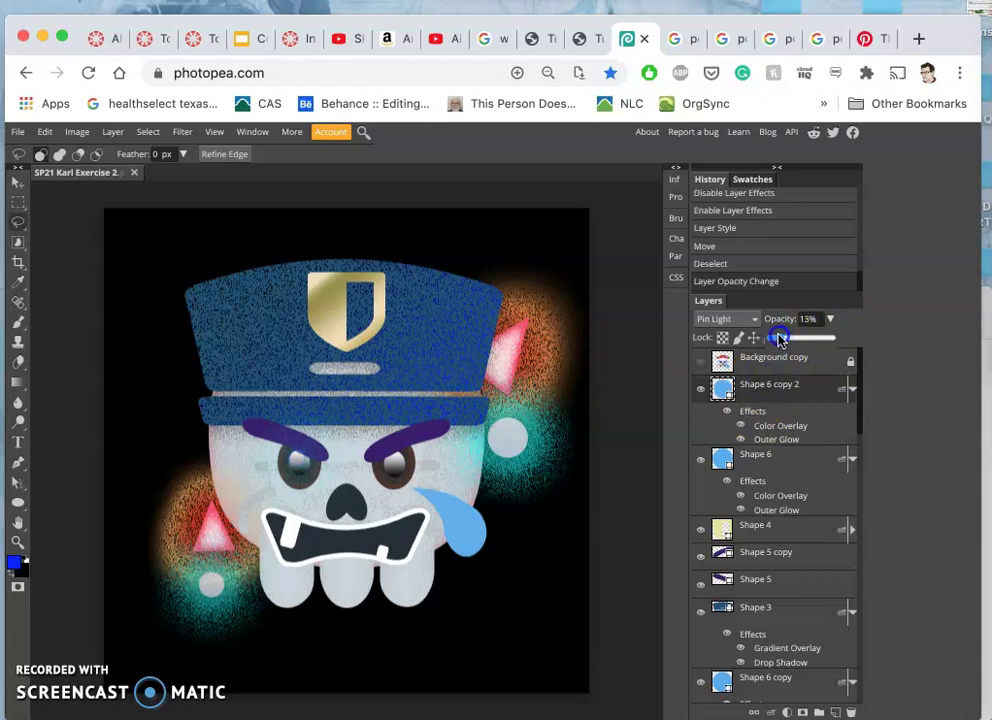
pyautogui.click(810, 405)
pyautogui.click(686, 436)
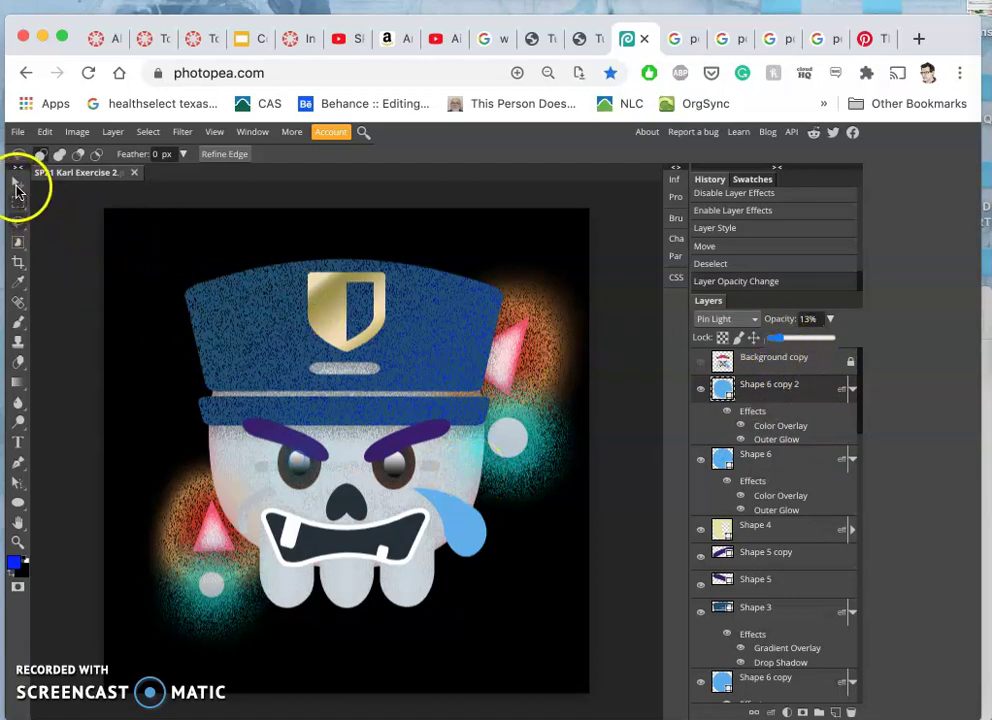
# - With the Move tool, drag the faint glow circle onto the skull's right eye
pyautogui.click(17, 182)
pyautogui.moveTo(299, 465); pyautogui.dragTo(372, 463)
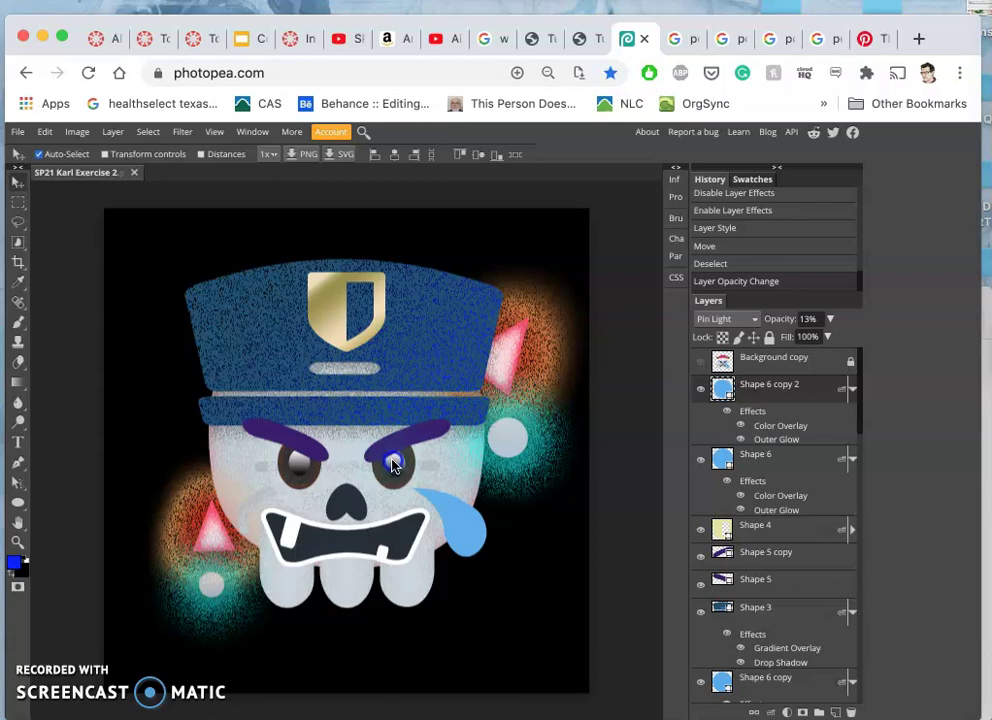
pyautogui.moveTo(393, 465)
pyautogui.mouseDown()
pyautogui.moveTo(390, 500)
pyautogui.moveTo(376, 505)
pyautogui.moveTo(343, 410)
pyautogui.moveTo(396, 520)
pyautogui.mouseUp()
# - Zoom in, nudge the glow circle up onto the right eye, and clear the selection
pyautogui.scroll(6, 395, 519)
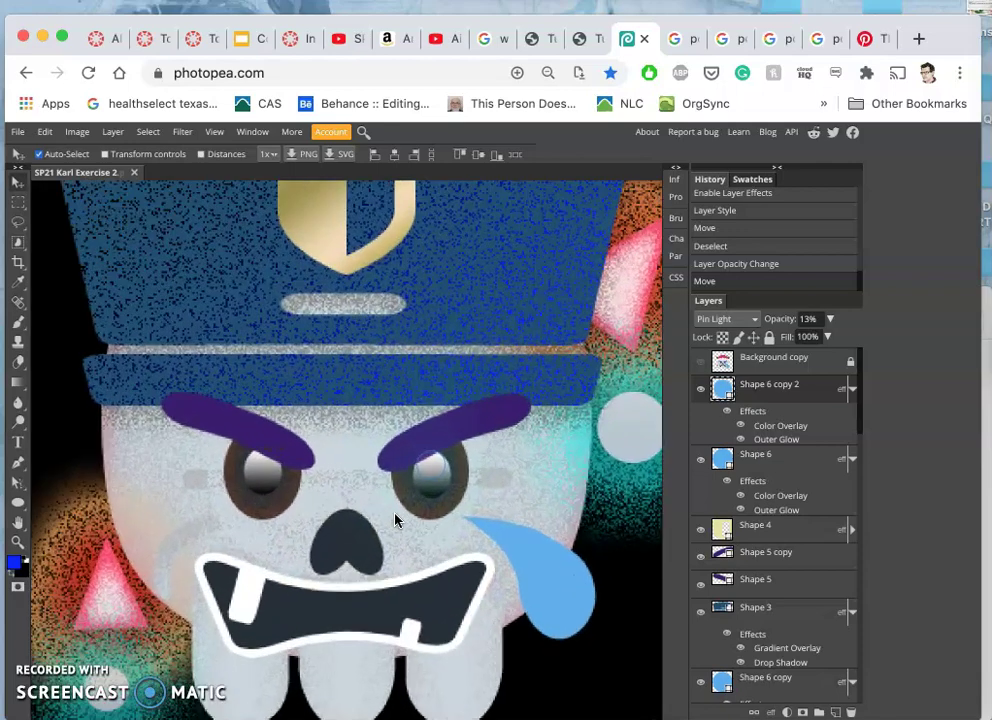
pyautogui.scroll(2, 395, 519)
pyautogui.moveTo(394, 518); pyautogui.dragTo(488, 477)
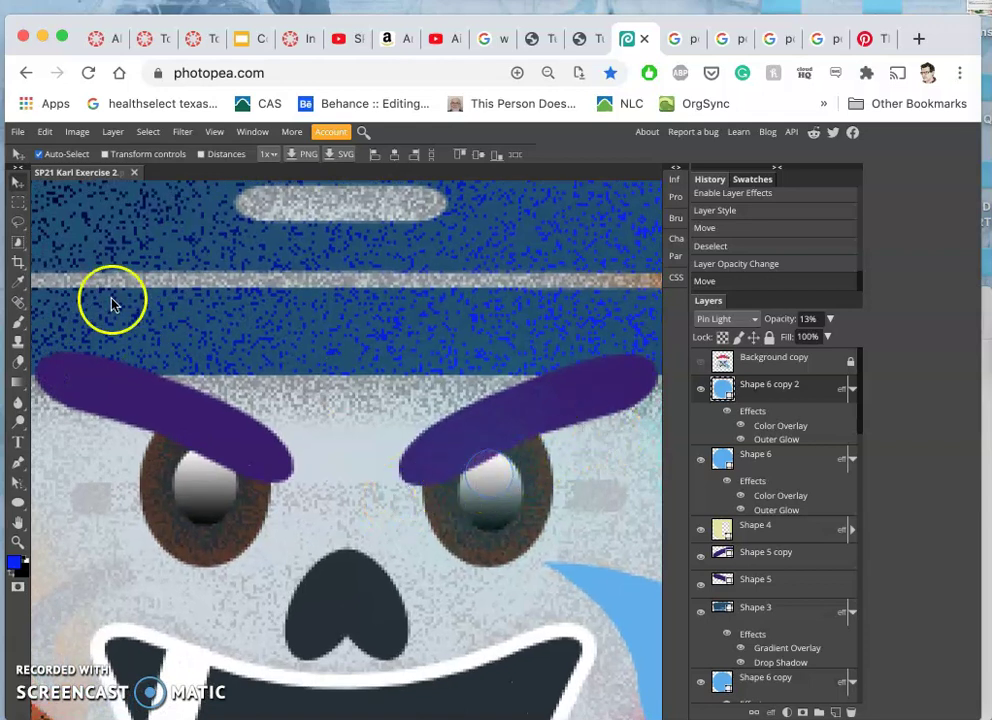
pyautogui.click(17, 225)
pyautogui.click(215, 303)
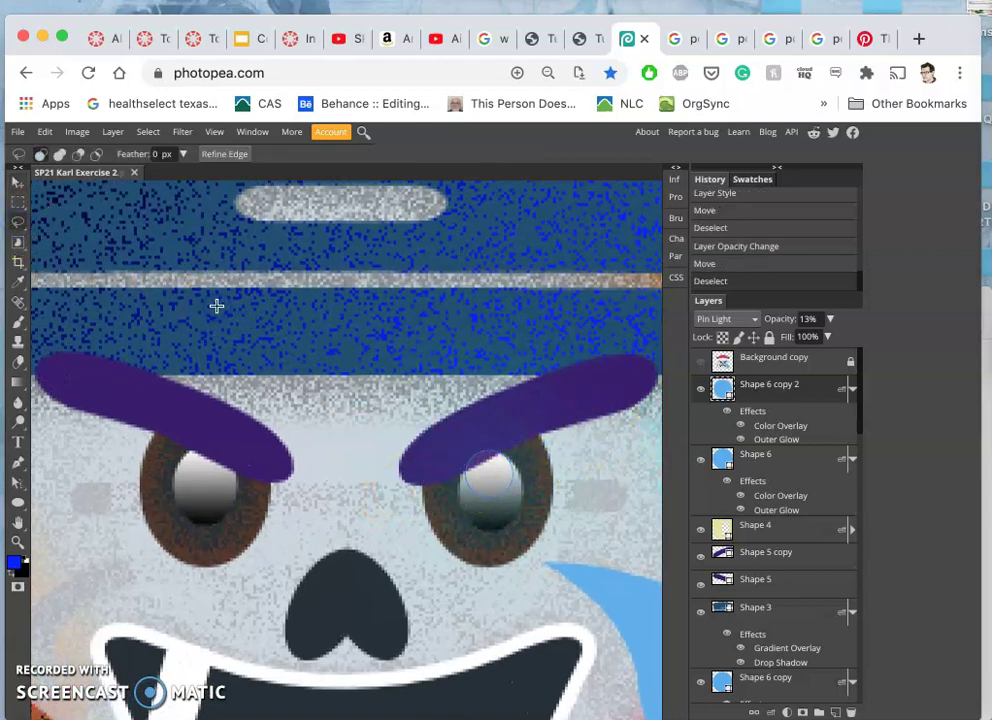
# - Toggle visibility of the Shape 6 copy 2 and Shape 6 circles to compare the eye tints
pyautogui.click(750, 366)
pyautogui.moveTo(750, 366); pyautogui.dragTo(700, 463)
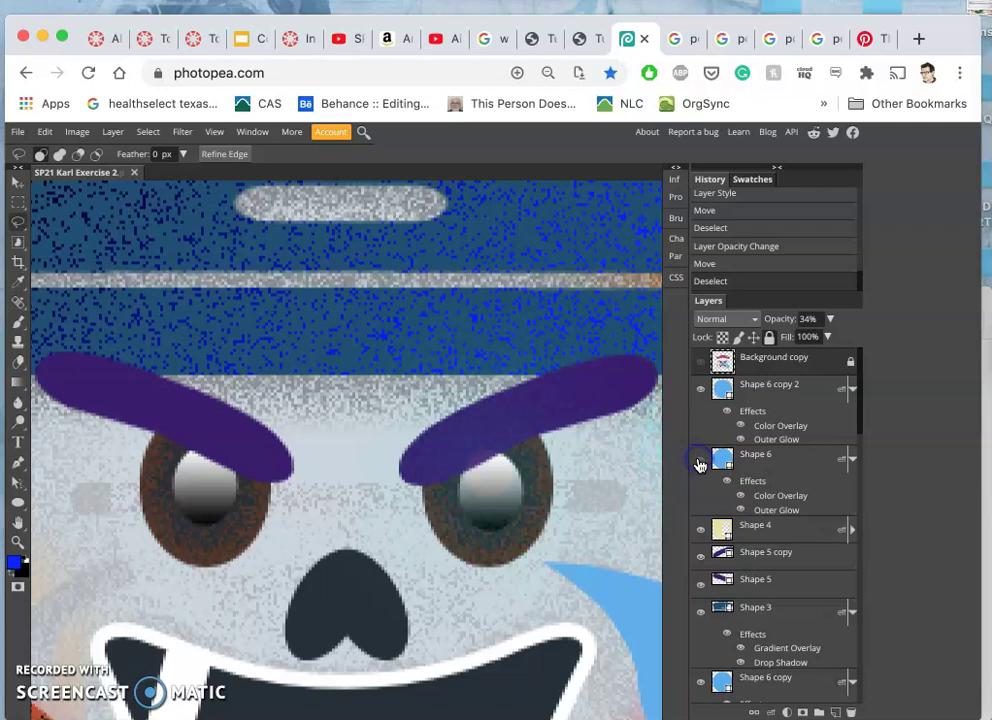
pyautogui.click(700, 391)
pyautogui.click(700, 392)
pyautogui.click(755, 400)
pyautogui.click(700, 392)
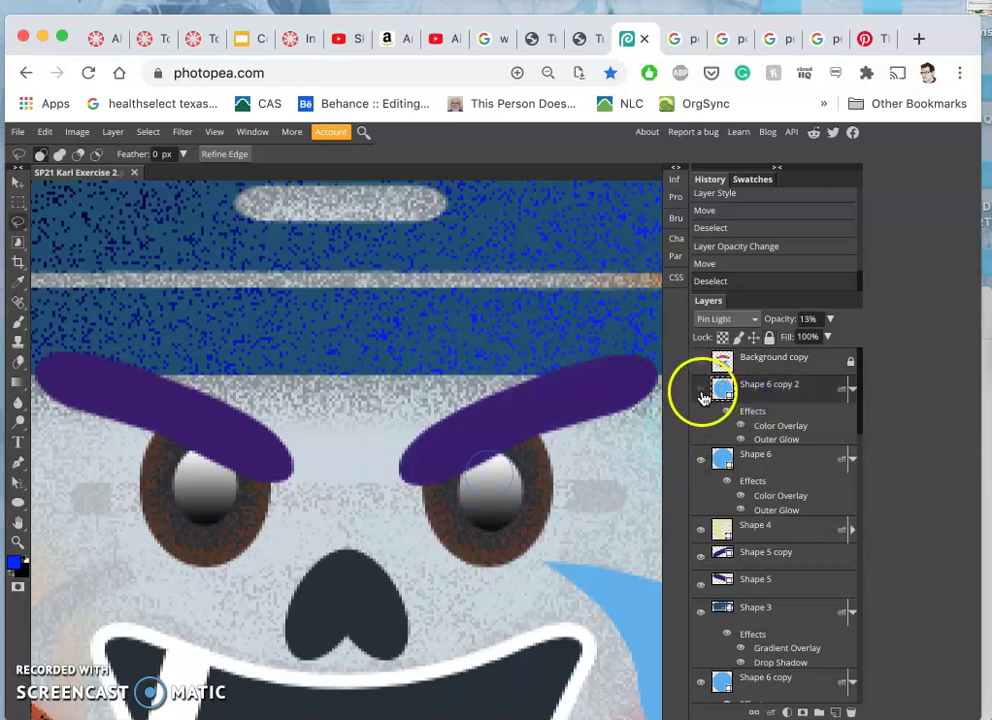
pyautogui.click(704, 452)
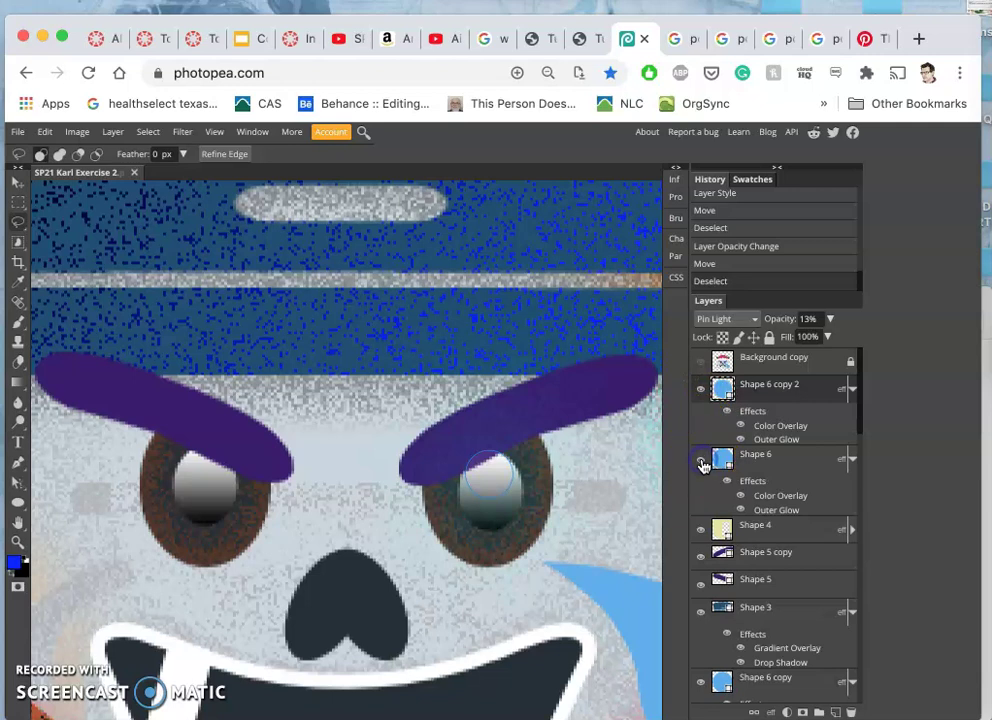
# - Drag the pale Shape 6 highlight from the right eye over to the left eye
pyautogui.click(757, 452)
pyautogui.click(18, 185)
pyautogui.click(465, 483)
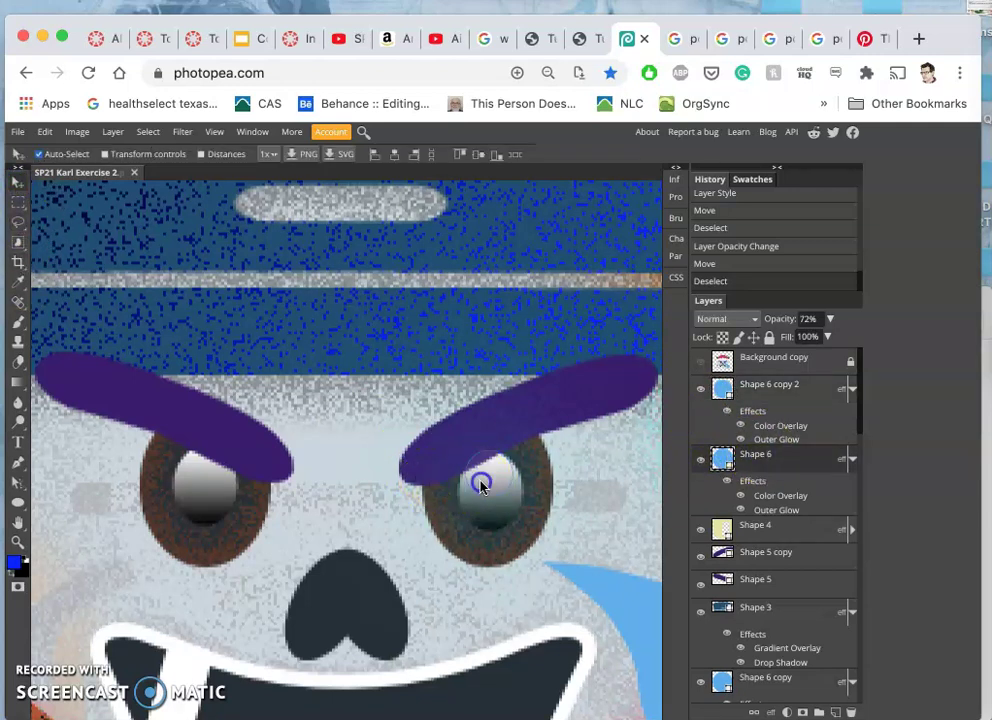
pyautogui.moveTo(459, 485); pyautogui.dragTo(196, 477)
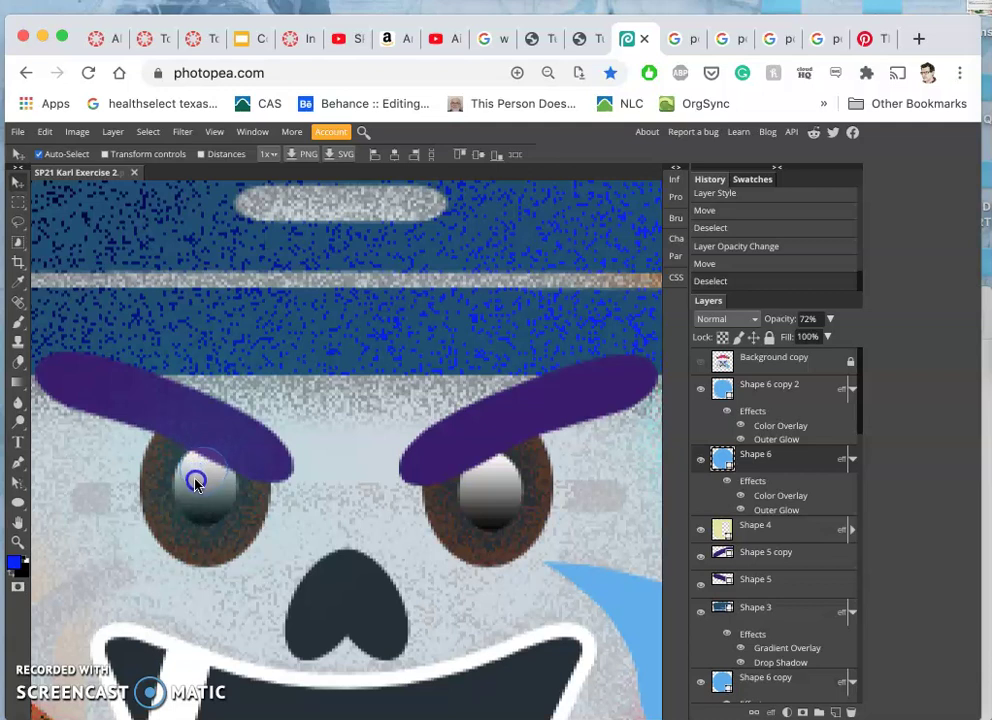
pyautogui.moveTo(196, 483); pyautogui.dragTo(197, 480)
pyautogui.click(300, 466)
pyautogui.click(776, 457)
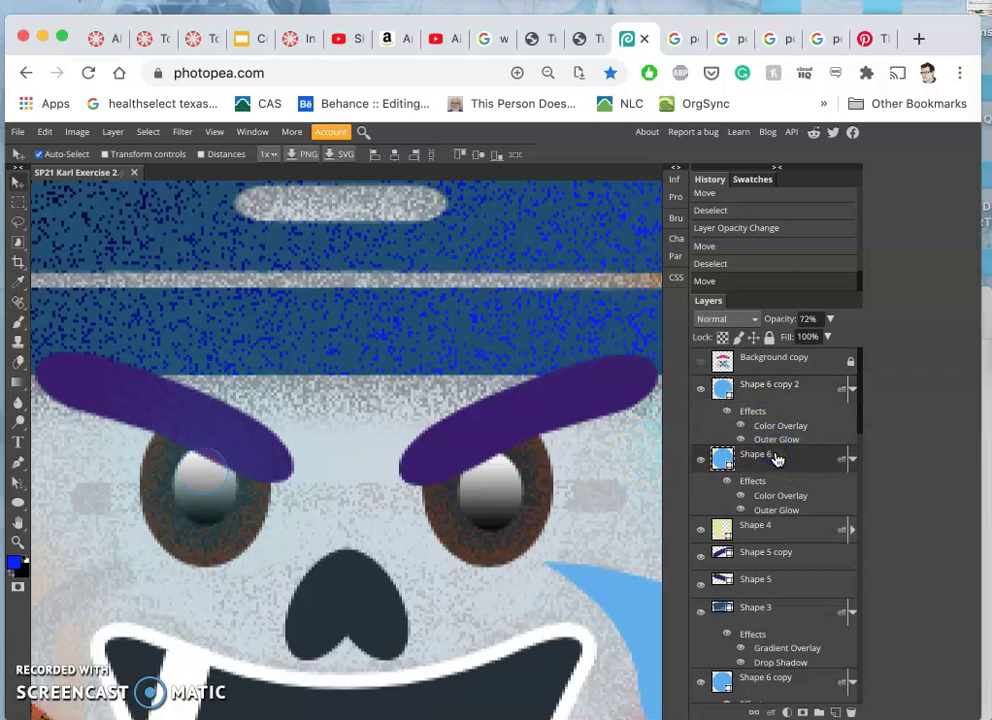
# - Duplicate the Shape 6 highlight and place the Shape 6 copy 3 circle on the right eye
pyautogui.press('super+j')
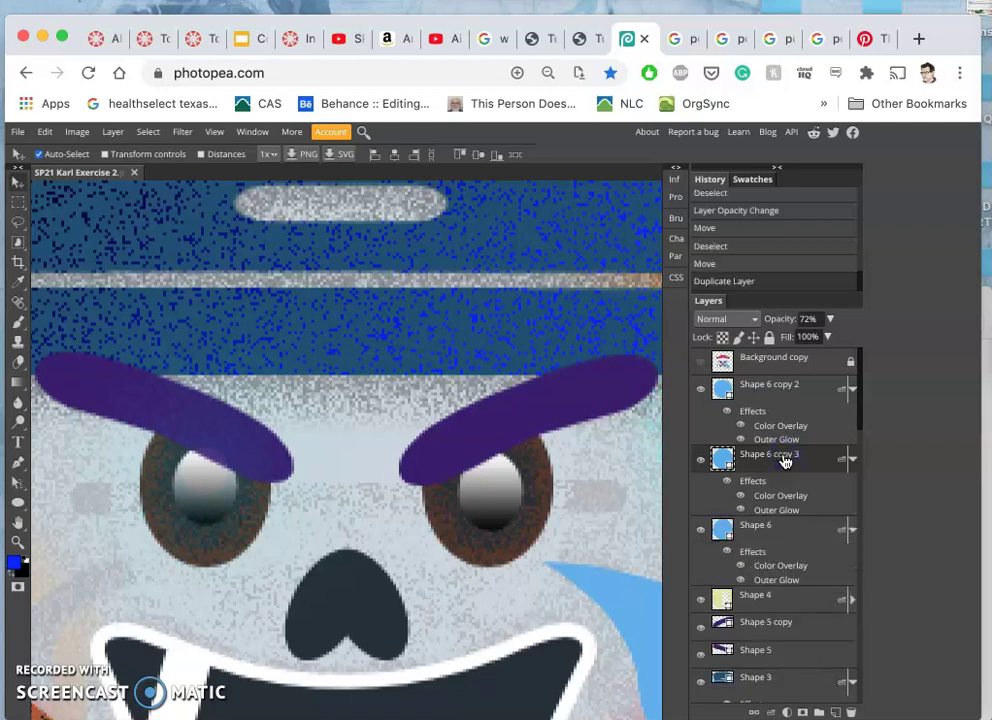
pyautogui.moveTo(204, 534); pyautogui.dragTo(364, 492)
pyautogui.moveTo(461, 485); pyautogui.dragTo(496, 488)
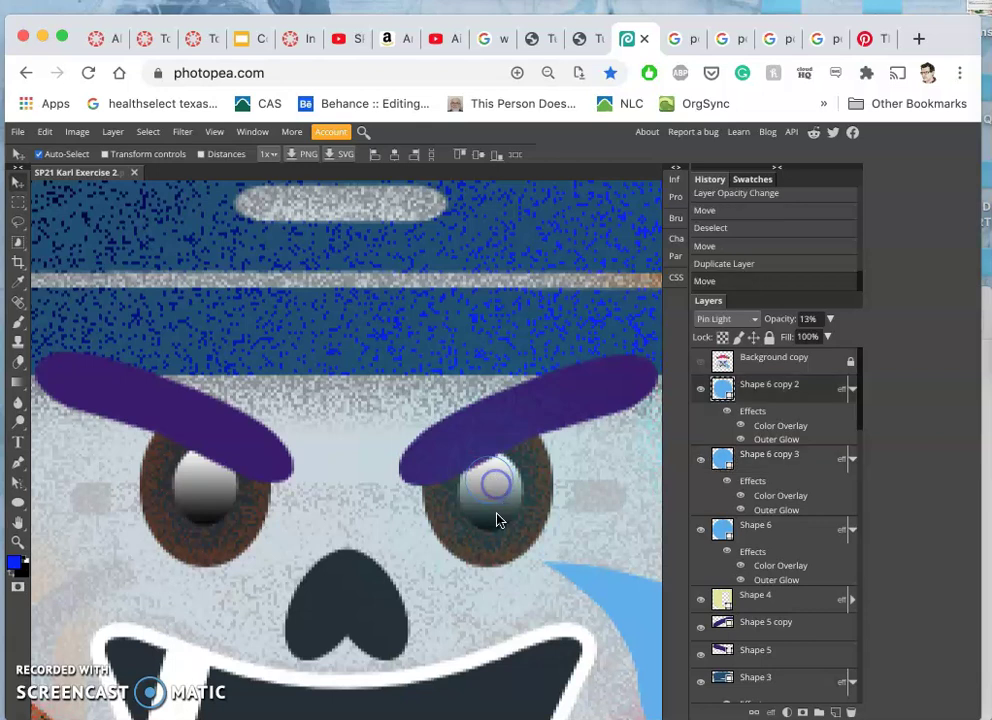
# - Clear the selection, toggle the Background copy overlay to compare, and zoom out to the whole emoji
pyautogui.click(18, 222)
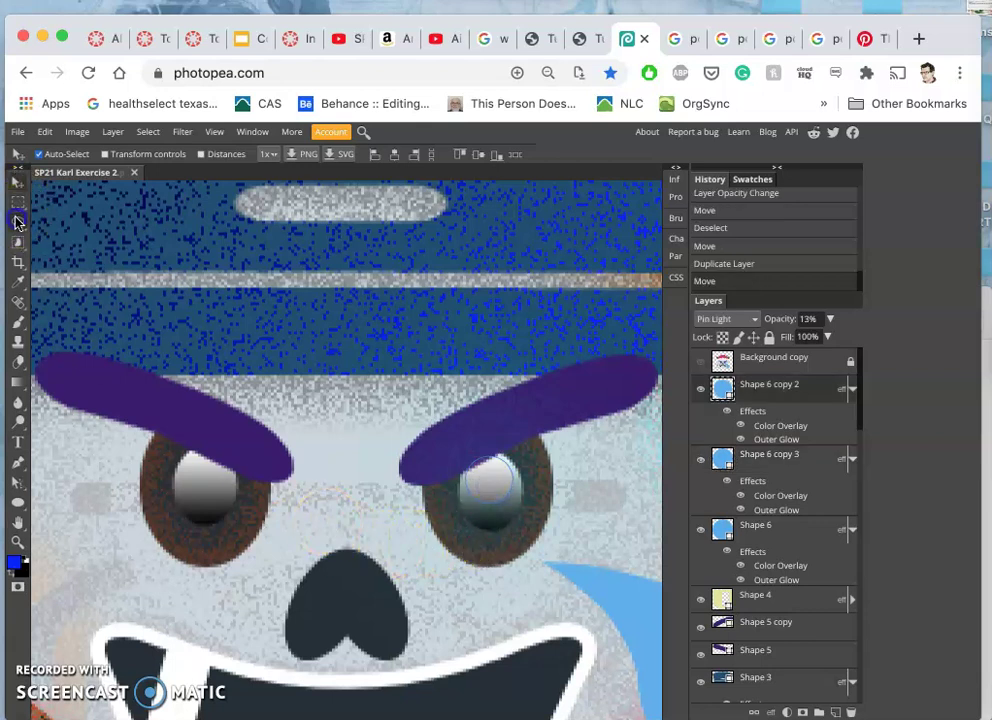
pyautogui.click(259, 305)
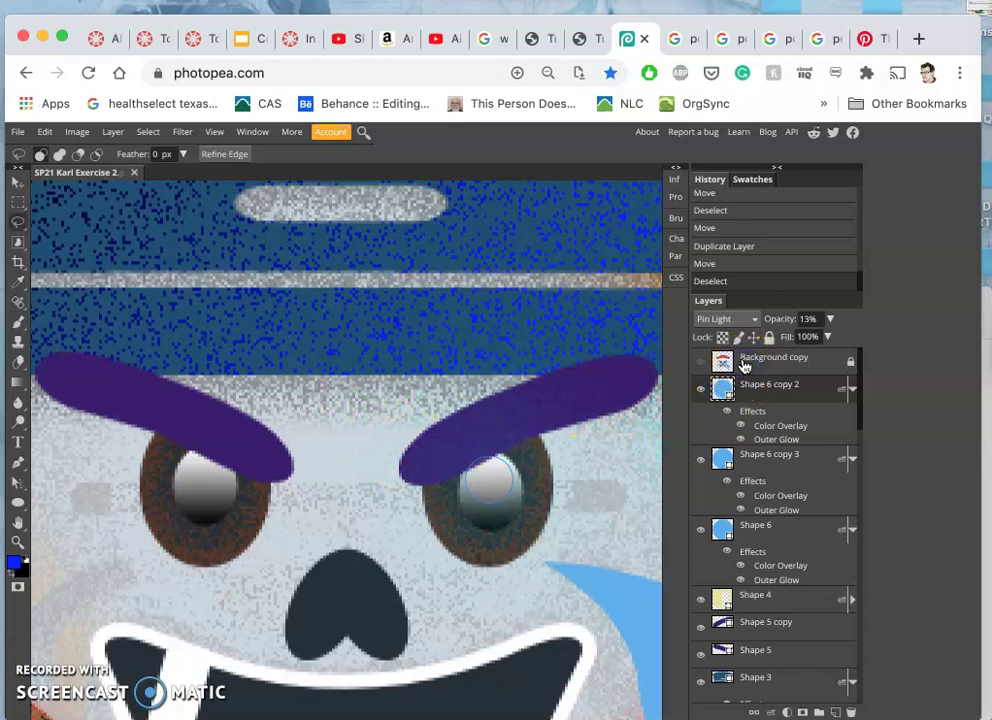
pyautogui.click(701, 364)
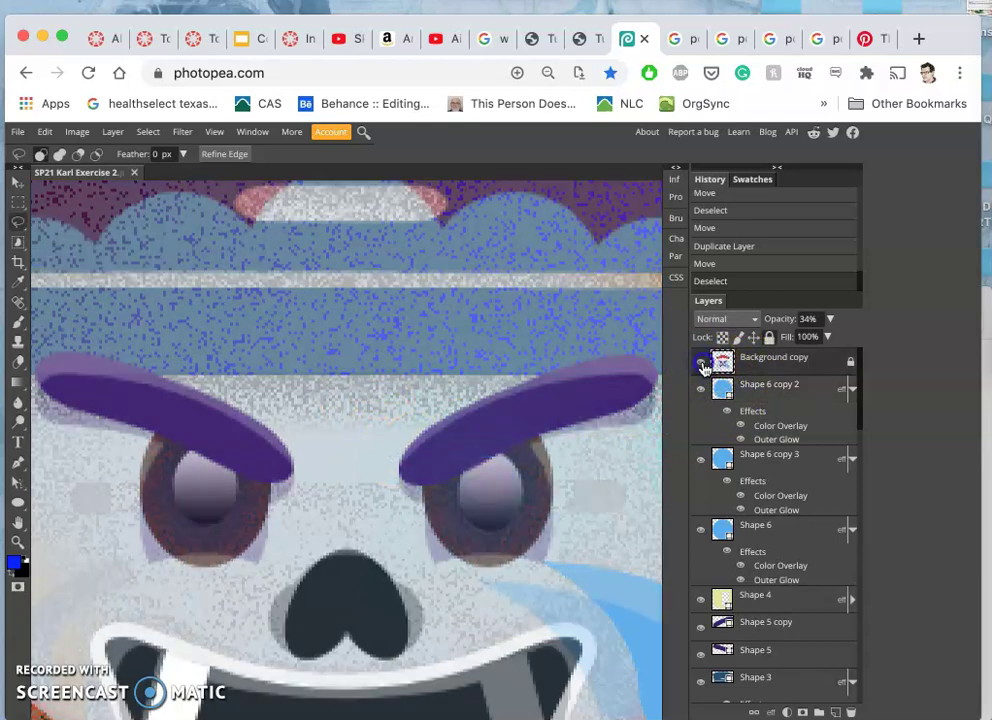
pyautogui.click(702, 364)
pyautogui.click(593, 334)
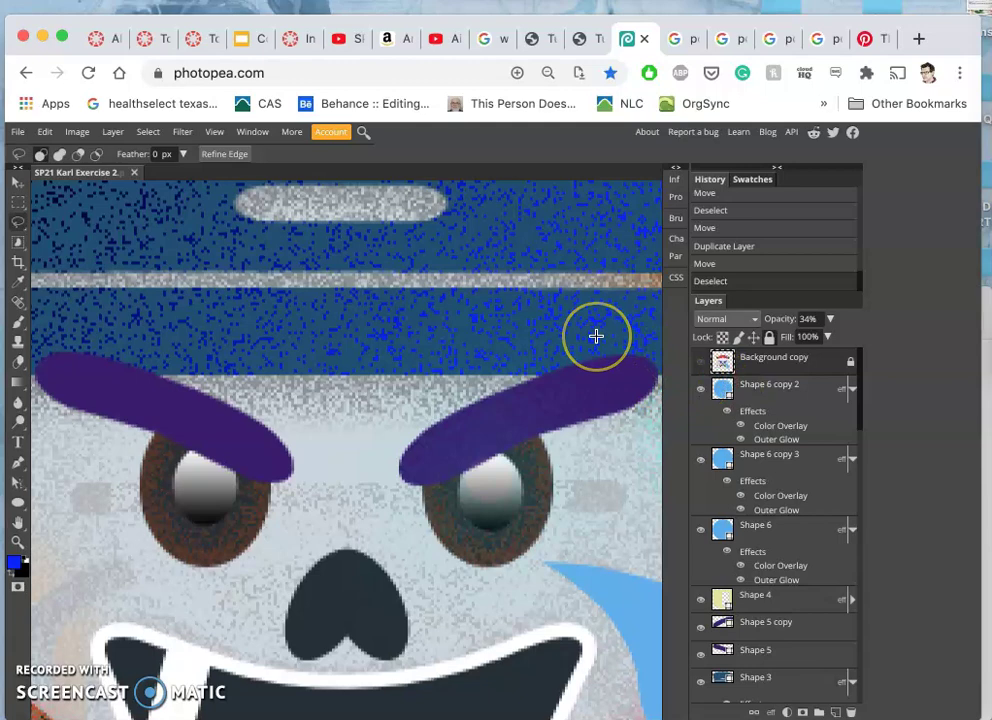
pyautogui.scroll(-5, 596, 337)
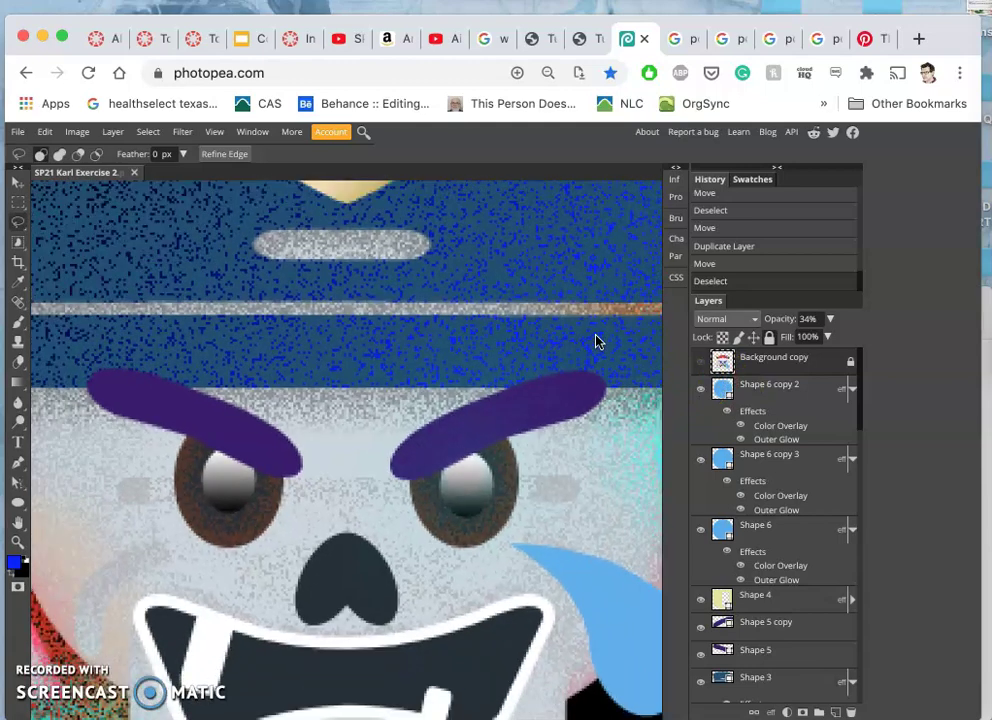
pyautogui.scroll(-2, 596, 341)
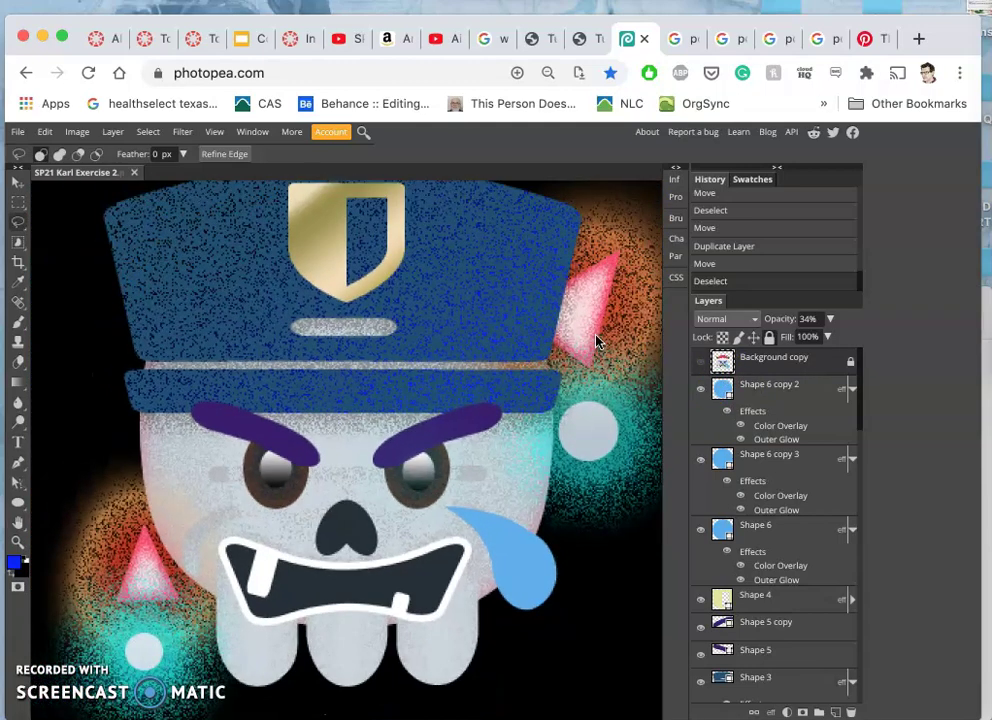
pyautogui.scroll(-2, 596, 341)
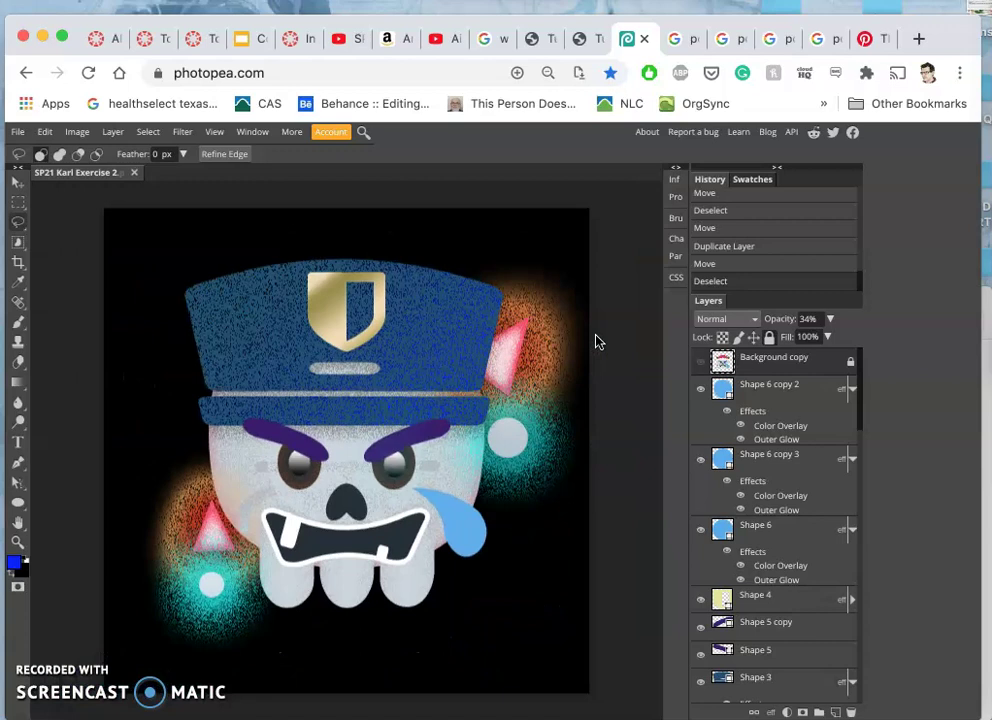
pyautogui.scroll(-3, 596, 341)
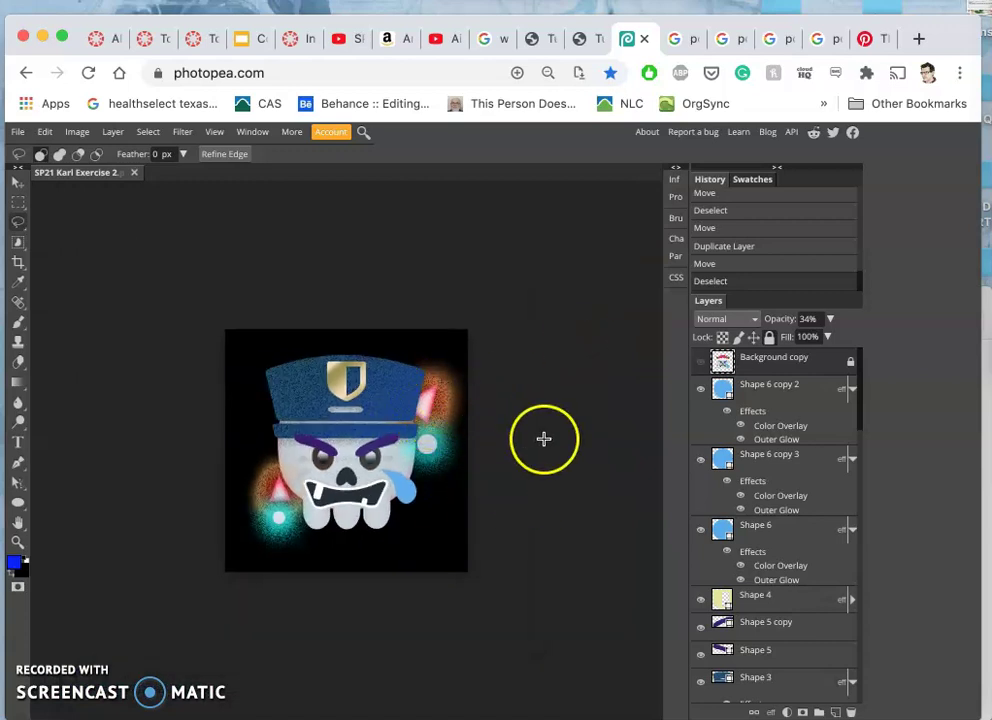
# - Hide the black, white and grey backdrops: Layer 1 copy 2, Layer 1 copy and Layer 1
pyautogui.scroll(-10, 785, 518)
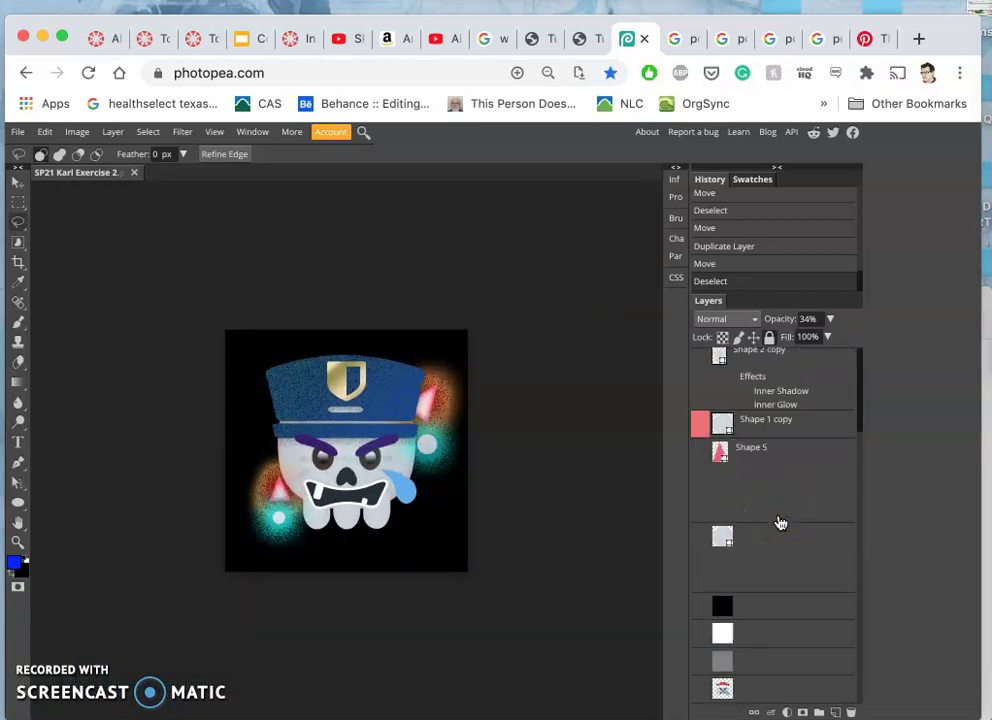
pyautogui.click(702, 604)
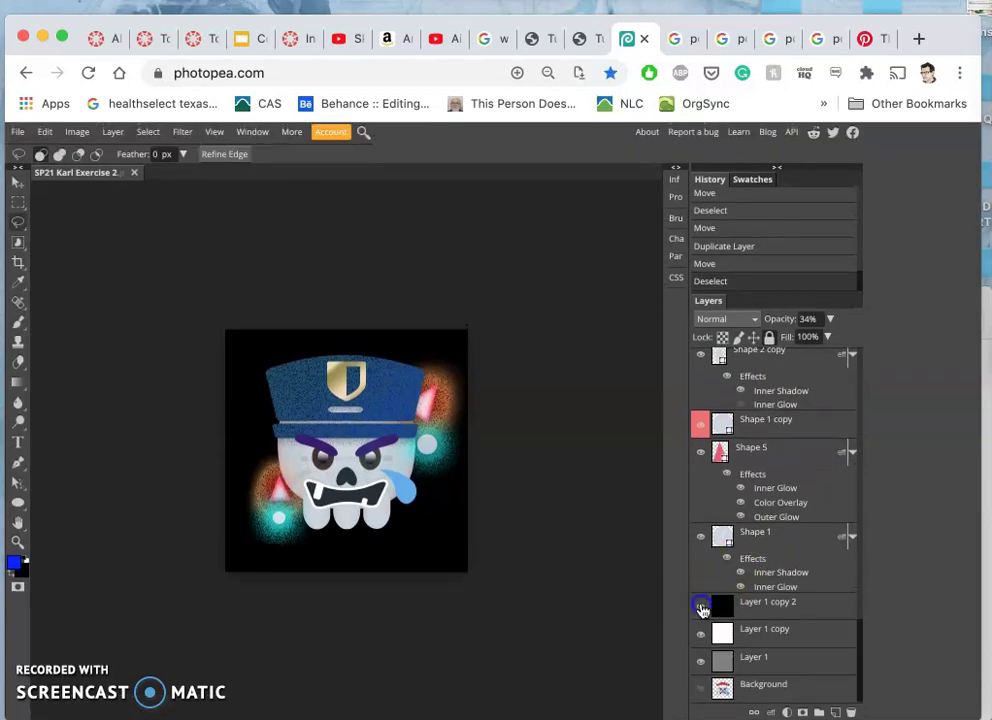
pyautogui.click(701, 637)
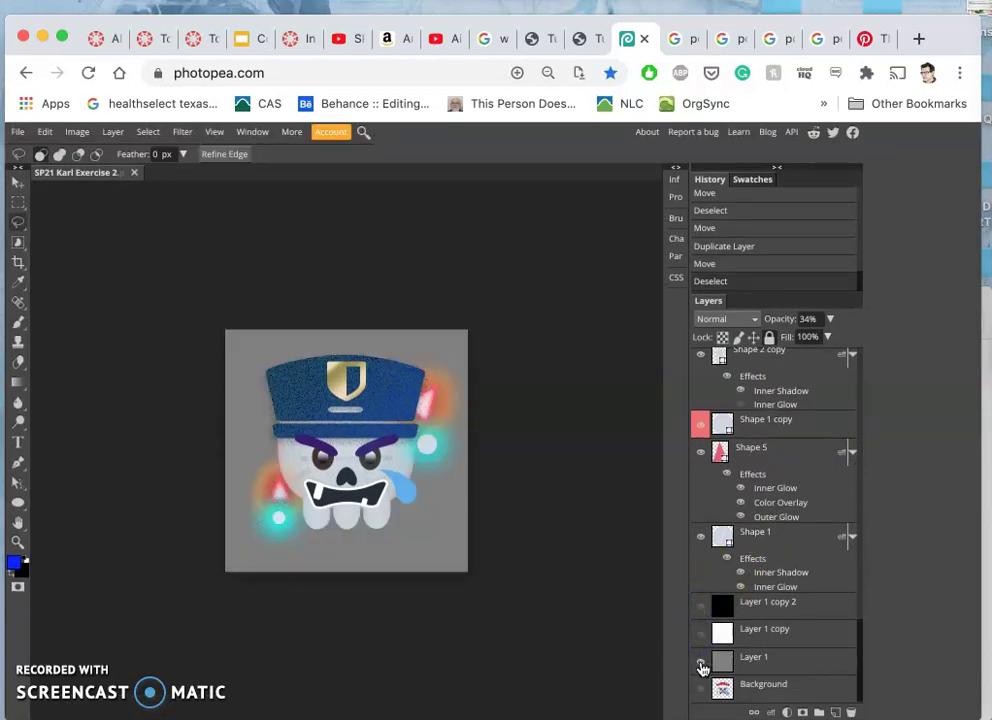
pyautogui.click(701, 662)
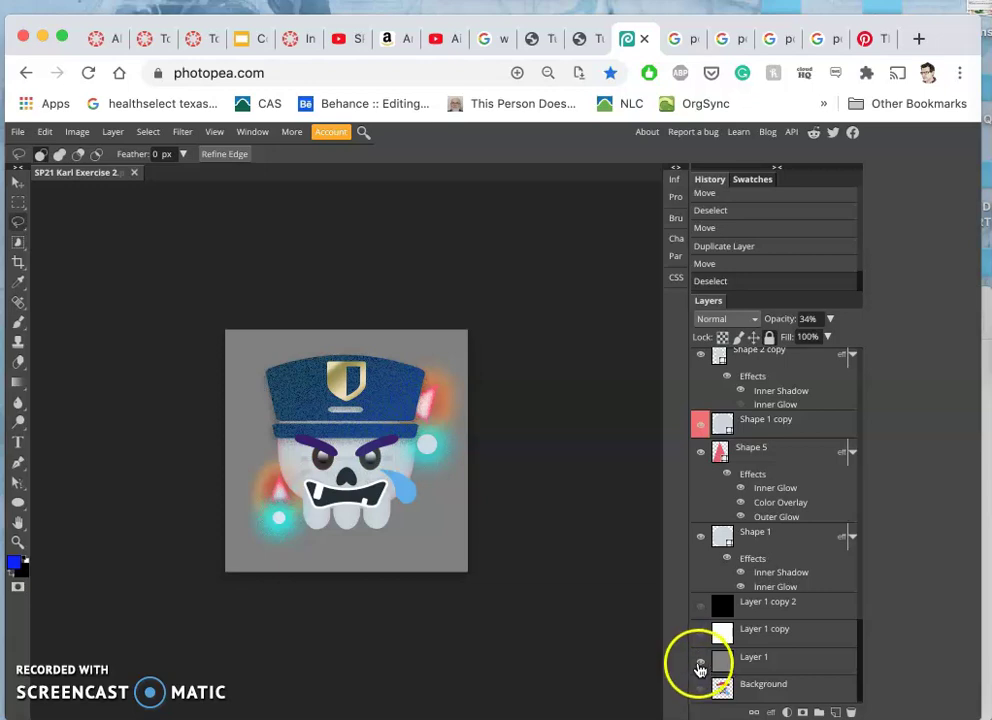
pyautogui.click(701, 664)
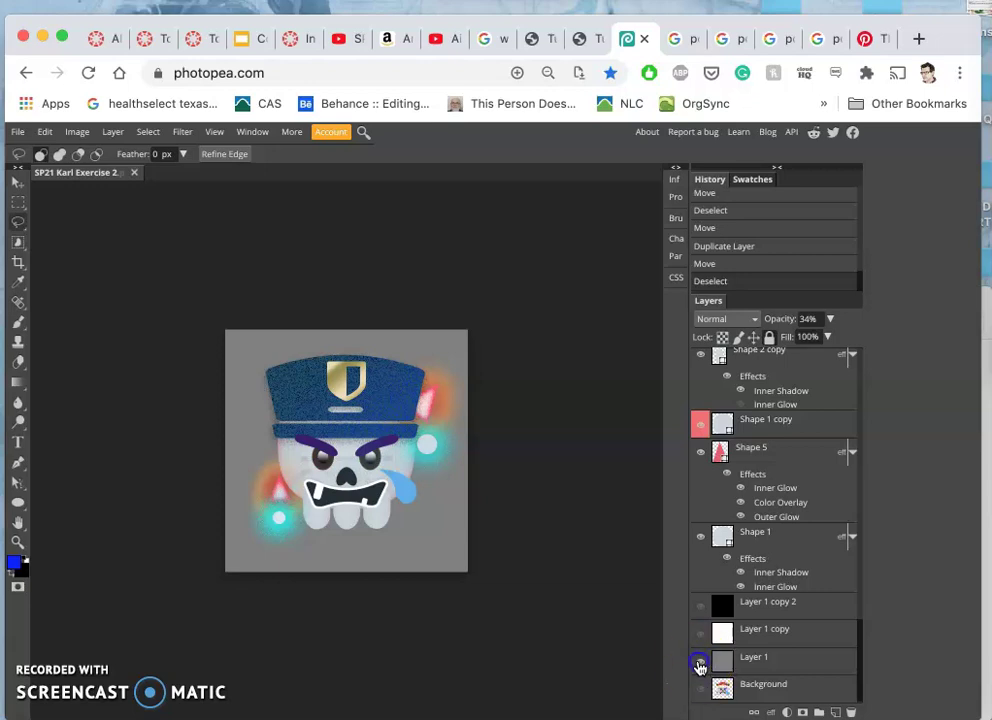
pyautogui.click(481, 591)
pyautogui.scroll(3, 481, 591)
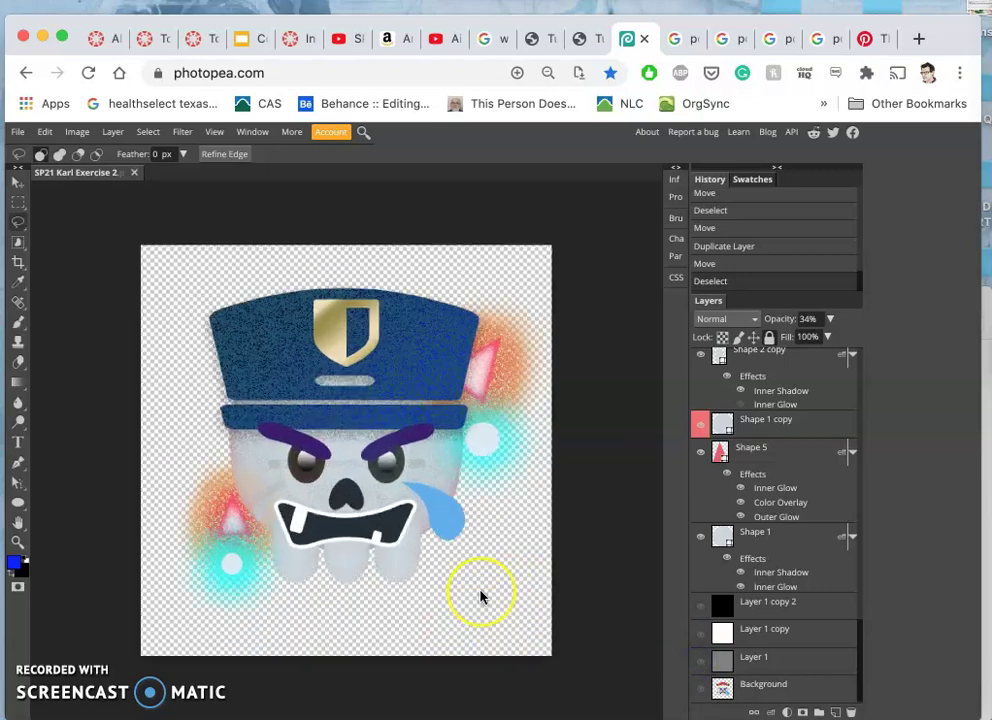
pyautogui.scroll(-1, 481, 593)
pyautogui.click(405, 487)
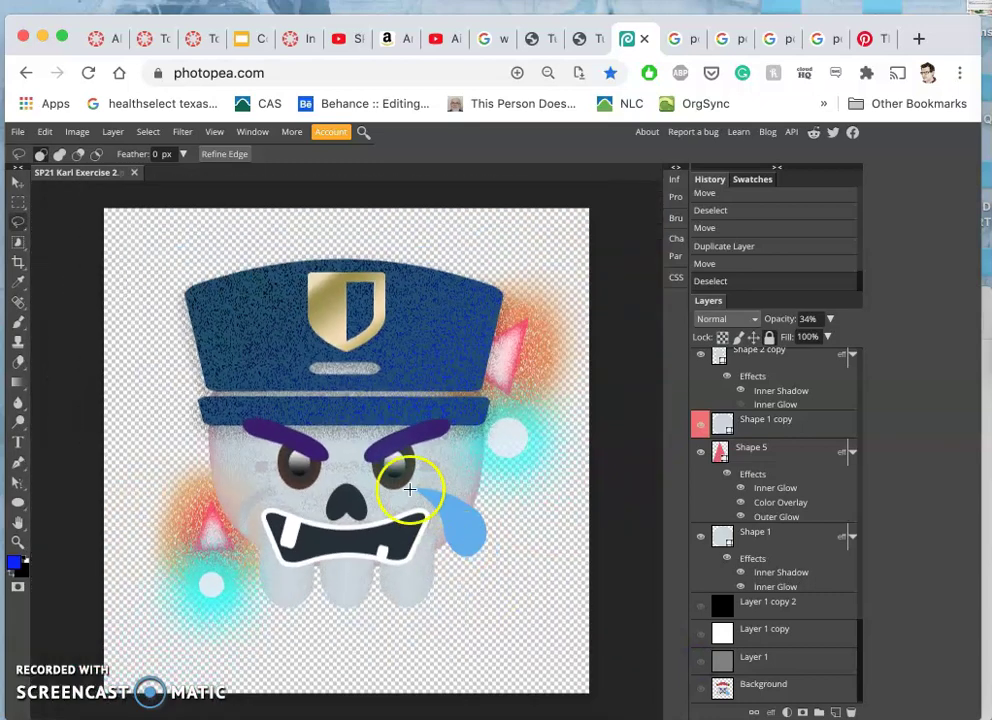
pyautogui.click(279, 226)
pyautogui.click(343, 381)
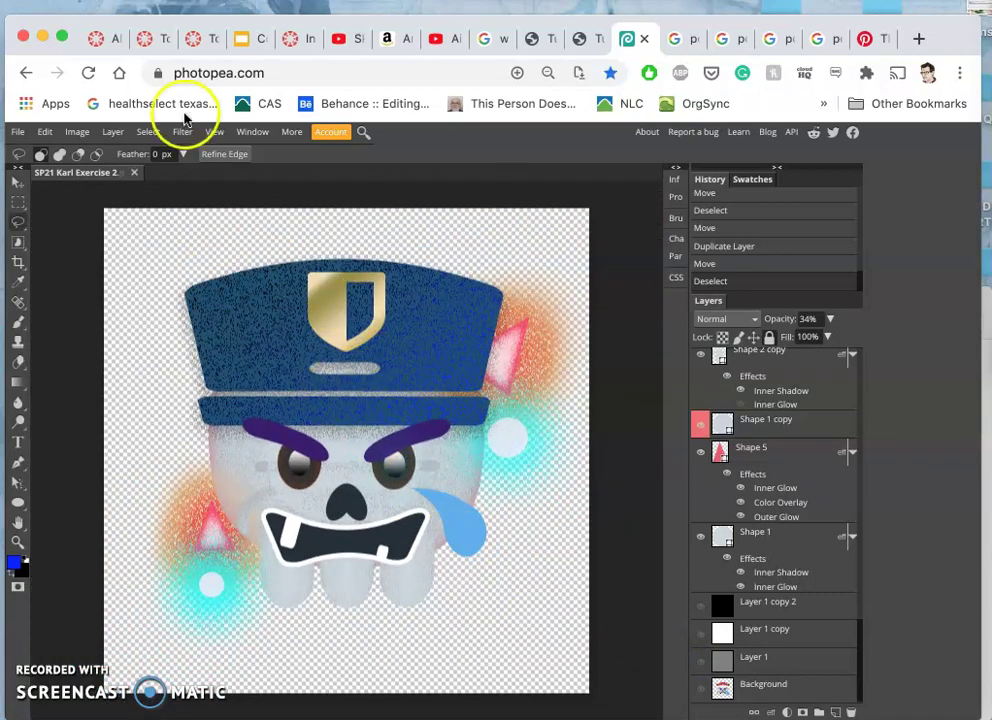
pyautogui.click(78, 131)
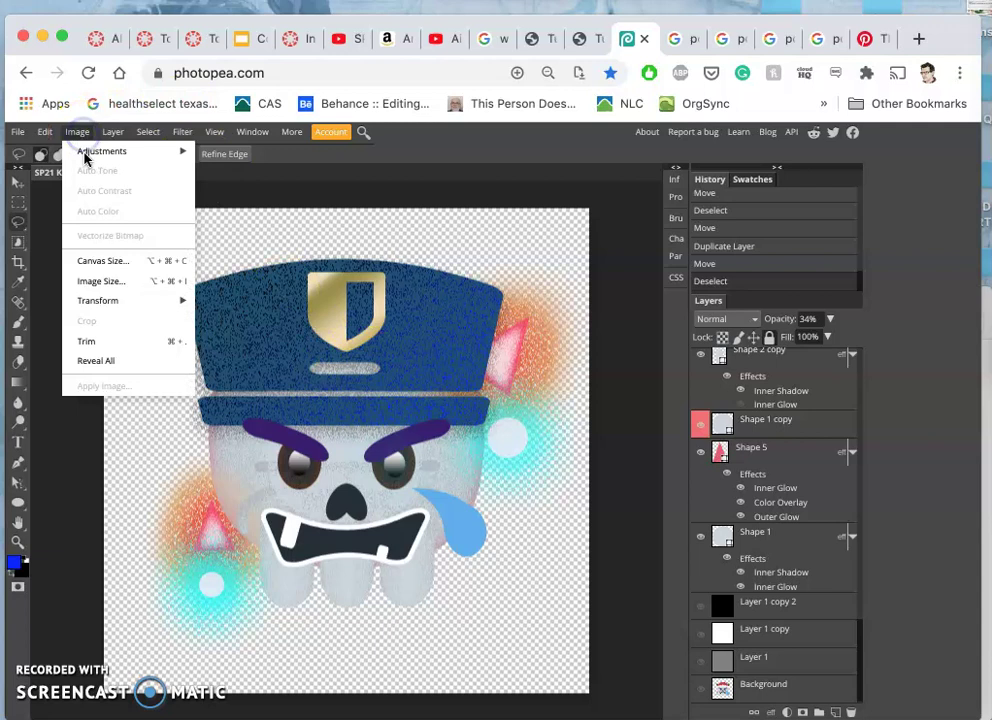
# - In Image Size, change width from 6.94 to 10 in, height to 10 in, resolution 72 to 300 DPI, and apply
pyautogui.click(103, 281)
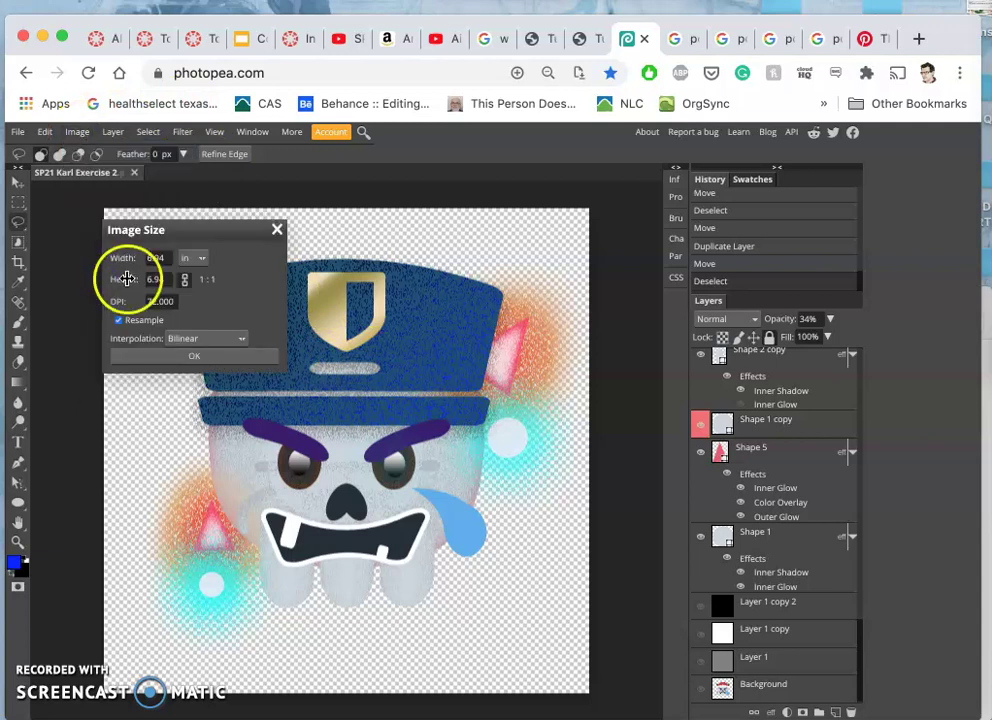
pyautogui.click(168, 259)
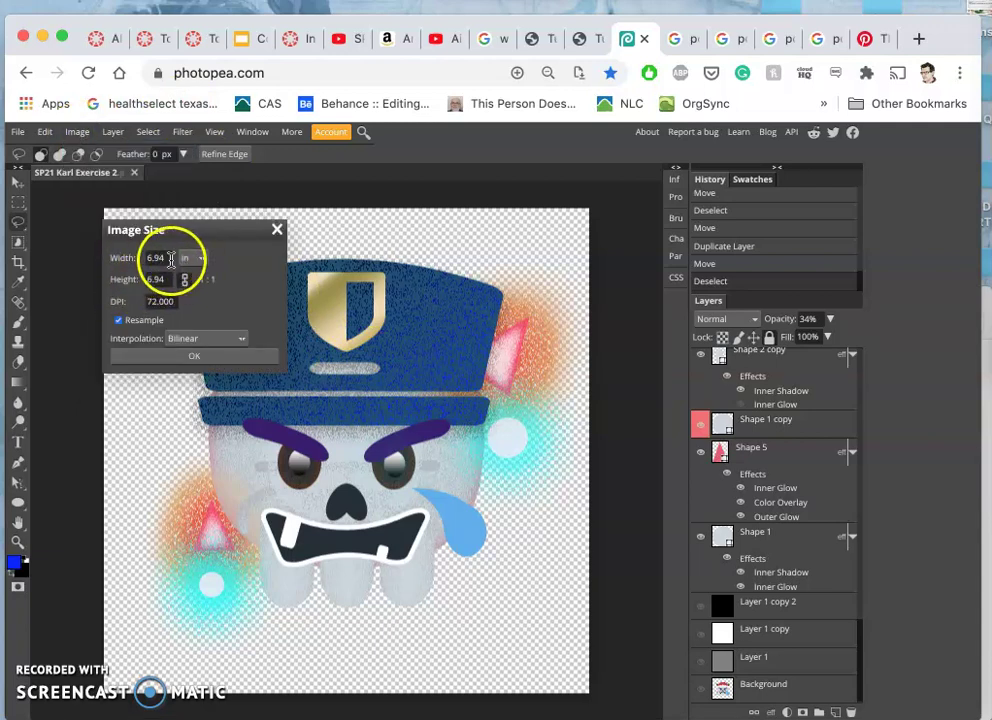
pyautogui.moveTo(170, 260); pyautogui.dragTo(140, 261)
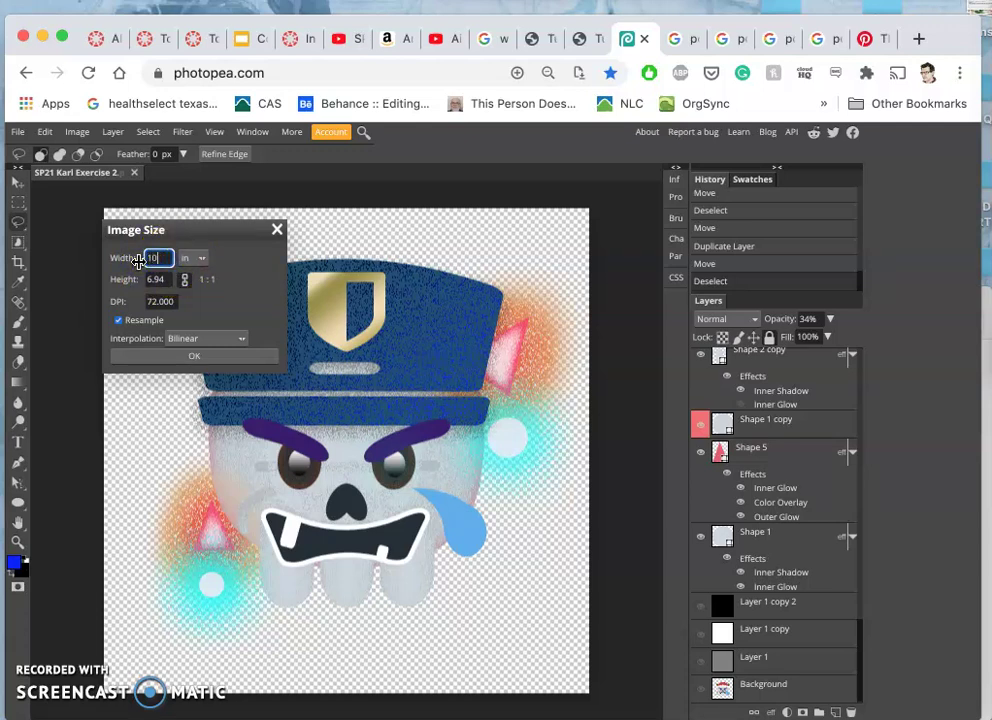
pyautogui.press('Tab')
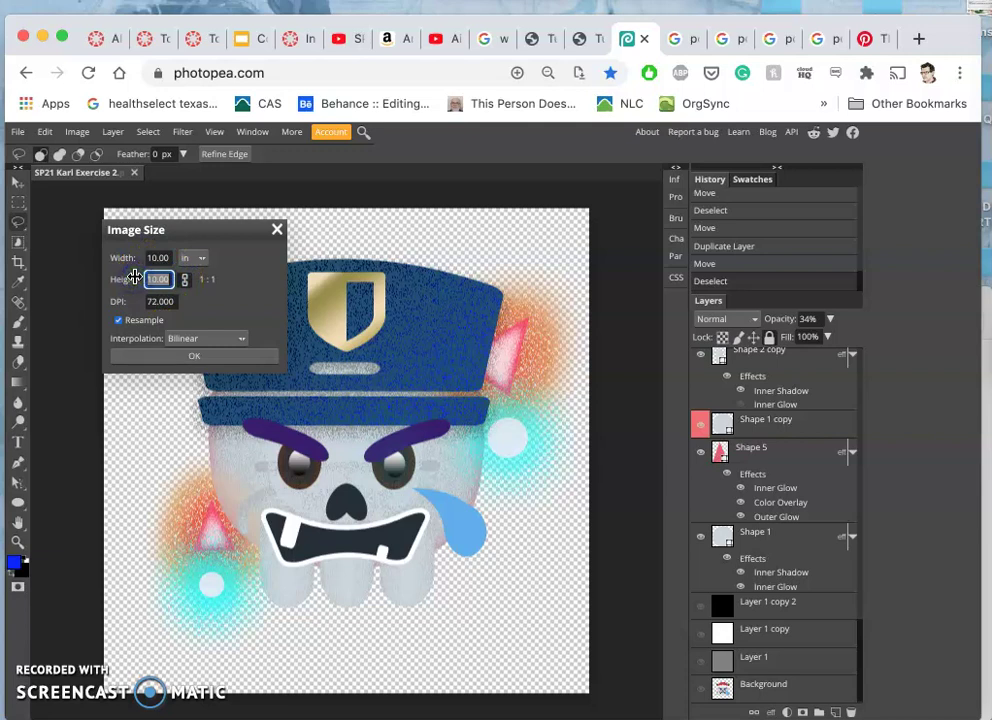
pyautogui.click(250, 263)
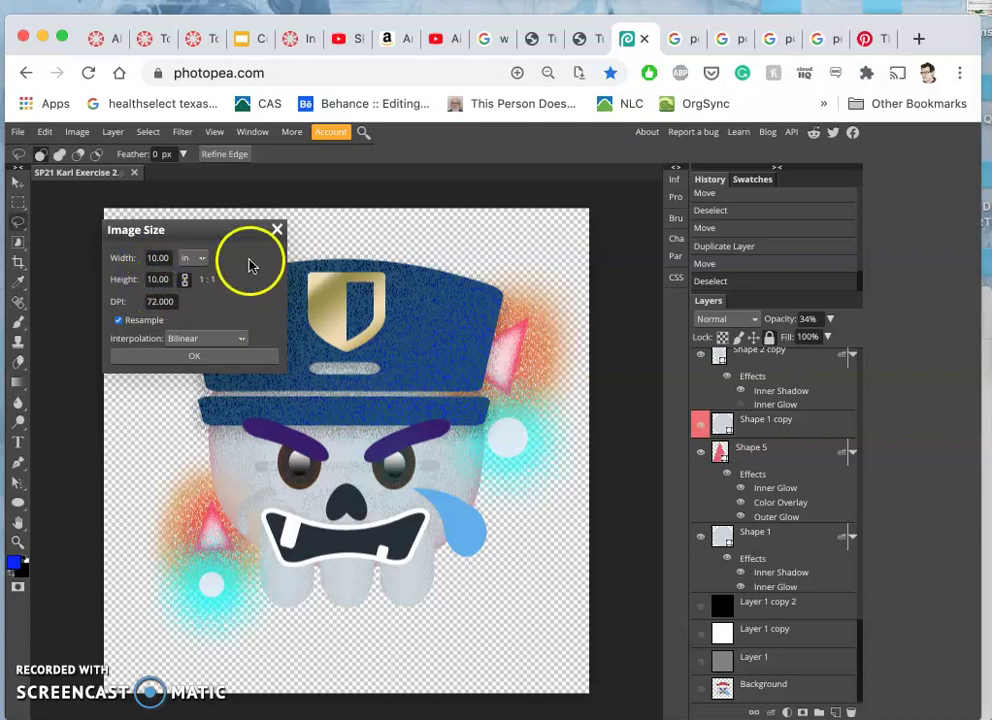
pyautogui.doubleClick(157, 301)
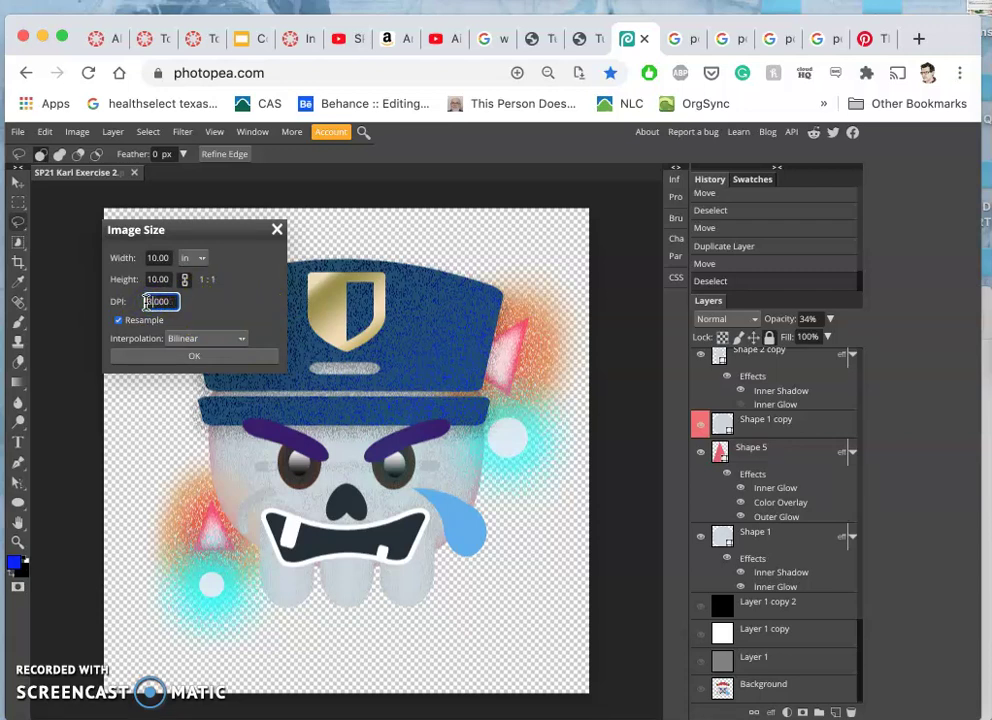
pyautogui.moveTo(150, 301)
pyautogui.mouseDown()
pyautogui.moveTo(192, 312)
pyautogui.moveTo(168, 301)
pyautogui.mouseUp()
pyautogui.doubleClick(166, 301)
pyautogui.moveTo(168, 301); pyautogui.dragTo(287, 372)
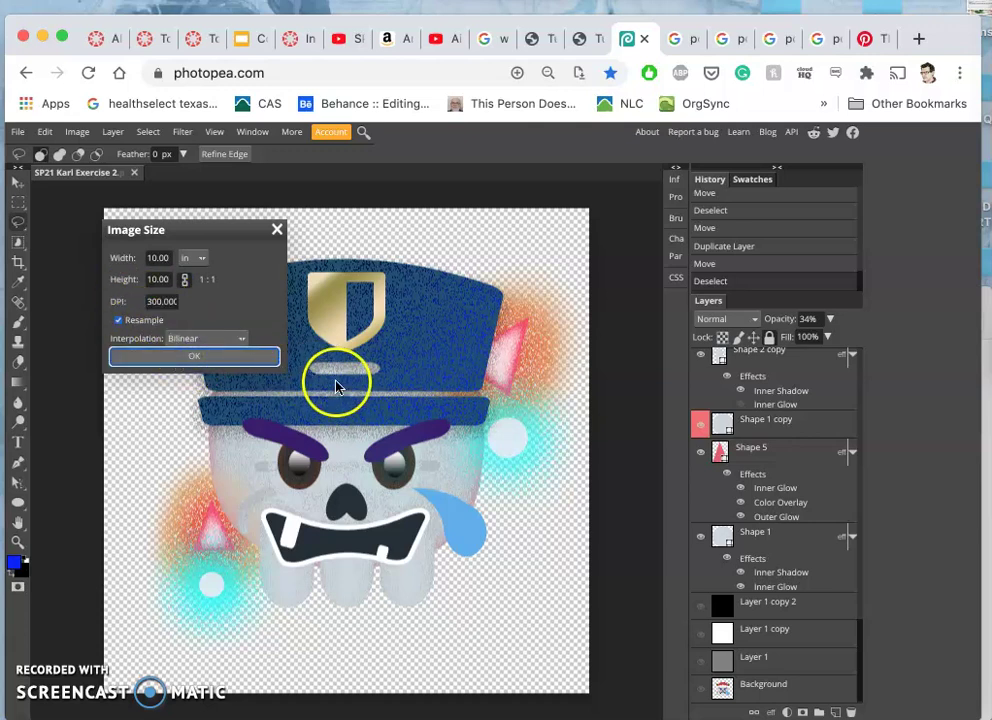
pyautogui.click(235, 356)
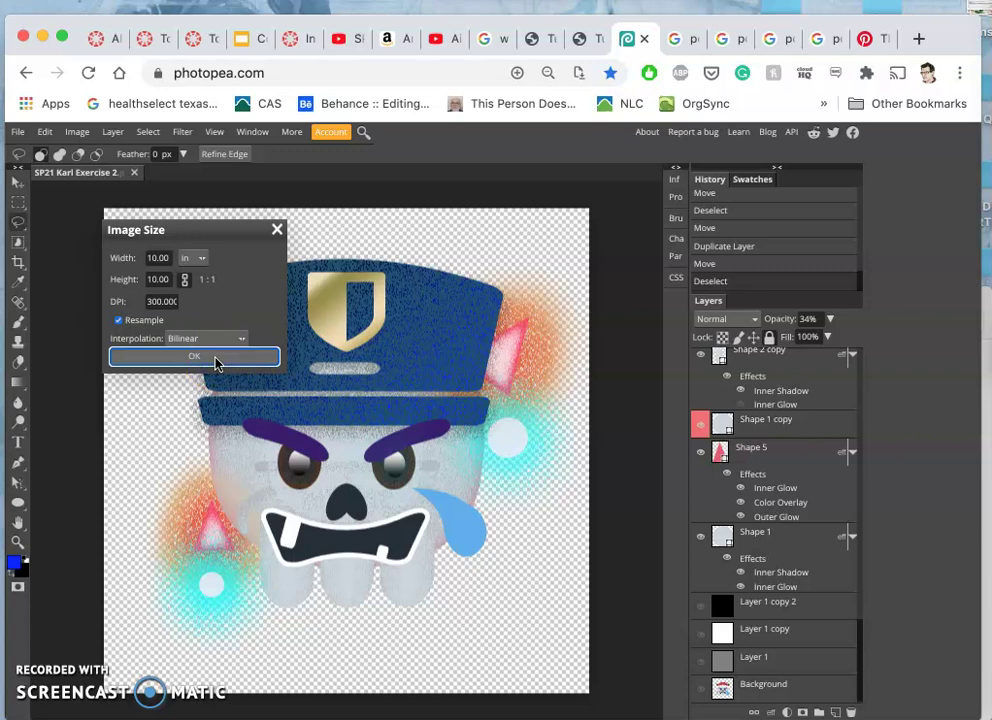
pyautogui.click(200, 358)
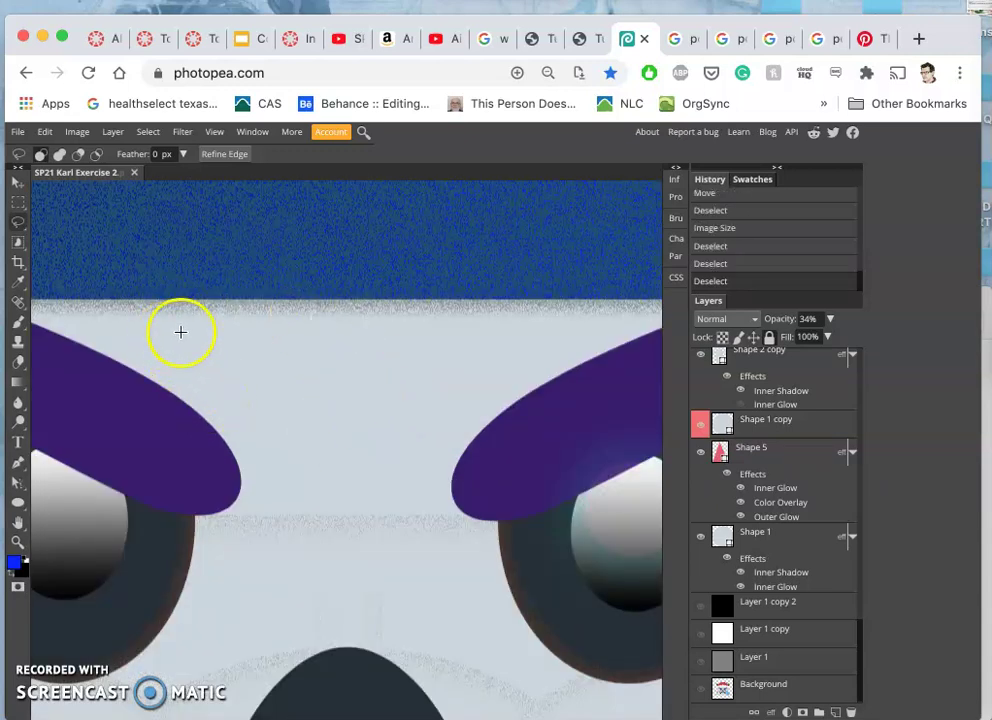
# - Pan and zoom the canvas around the skull's face
pyautogui.scroll(-5, 213, 349)
pyautogui.hscroll(-5, 213, 349)
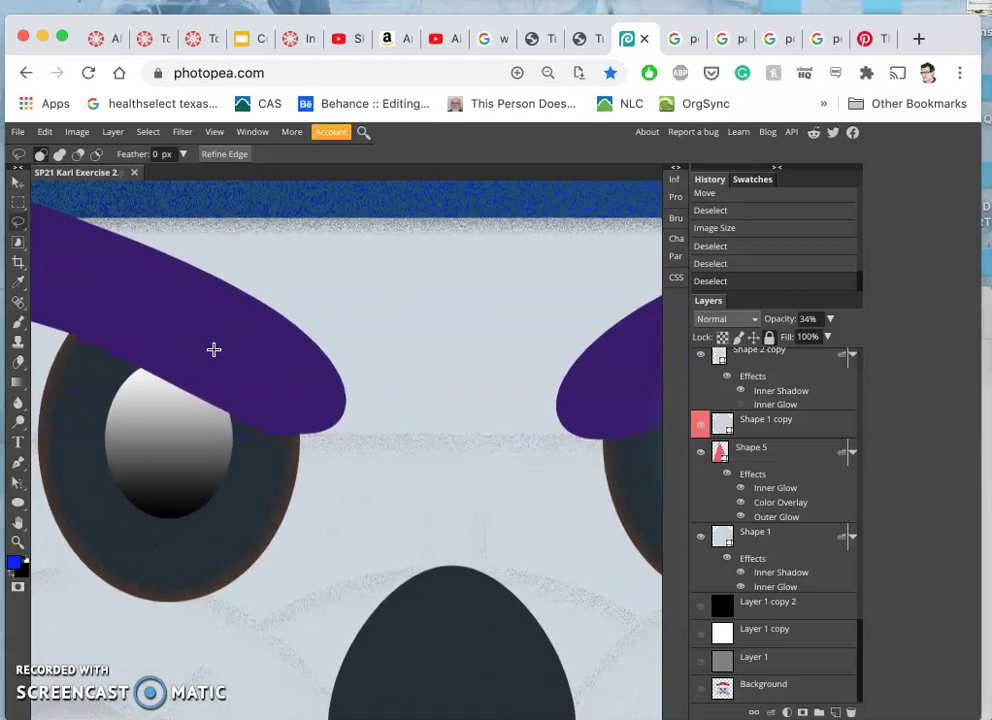
pyautogui.hscroll(5, 213, 349)
pyautogui.scroll(-2, 213, 349)
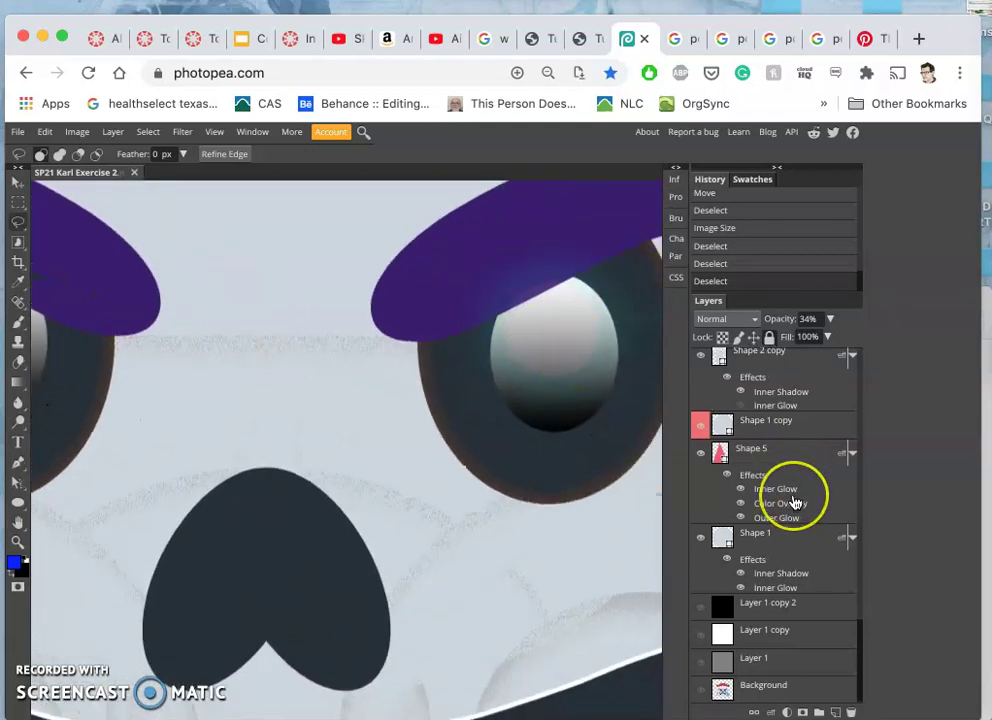
pyautogui.scroll(5, 790, 492)
pyautogui.scroll(5, 793, 502)
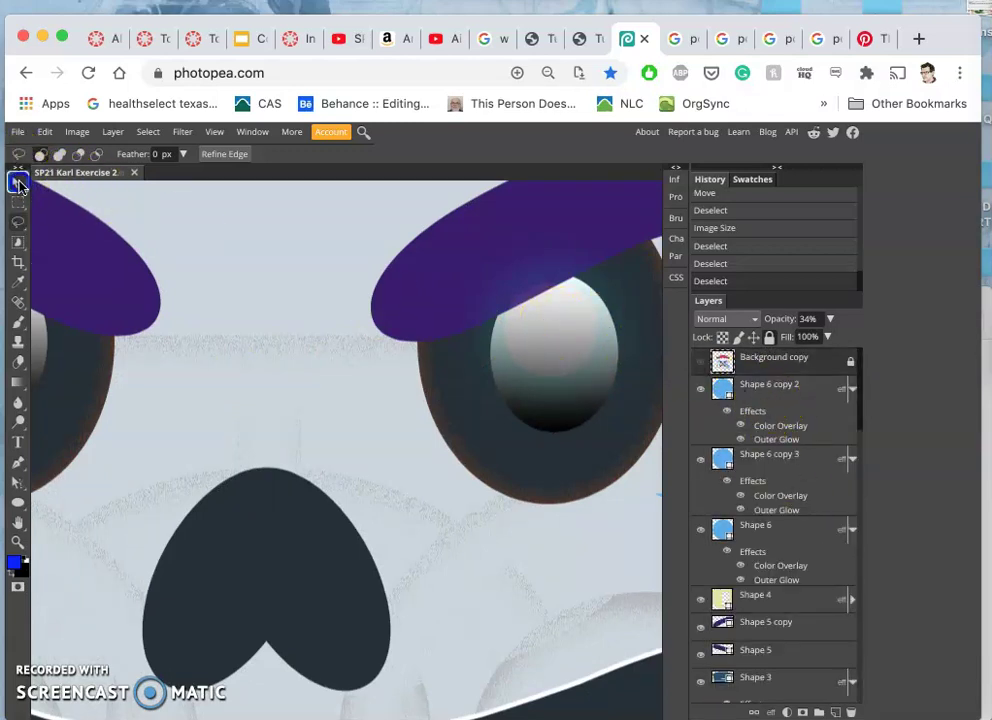
# - Move the Shape 6 copy 2 layer down below Shape 5 in the layer stack
pyautogui.click(17, 180)
pyautogui.click(553, 322)
pyautogui.click(720, 383)
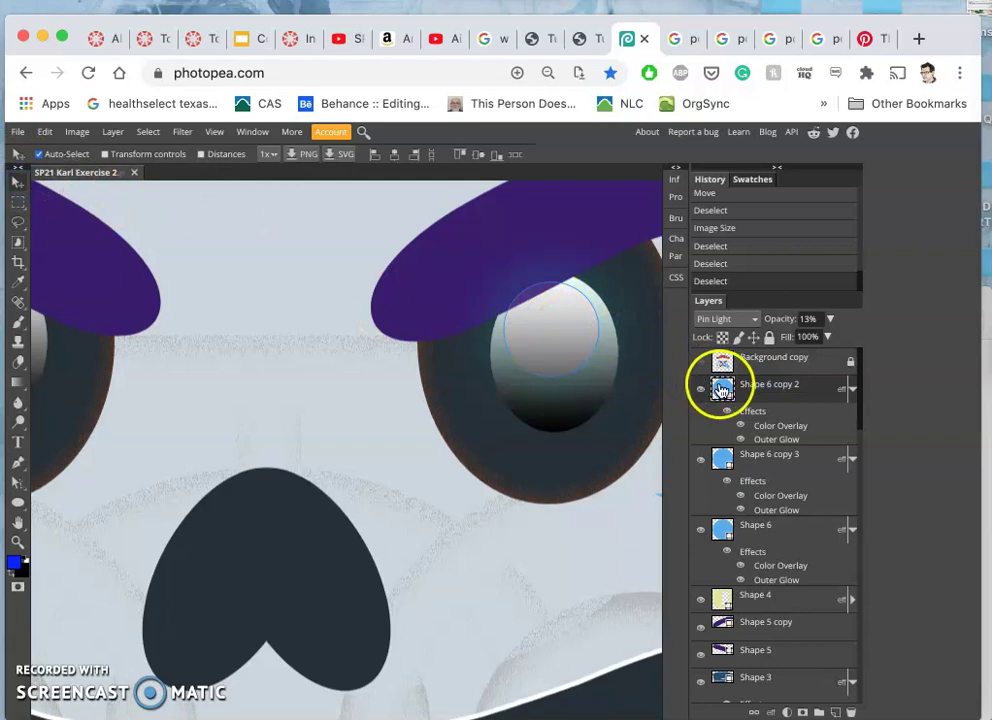
pyautogui.click(764, 397)
pyautogui.moveTo(763, 397); pyautogui.dragTo(767, 662)
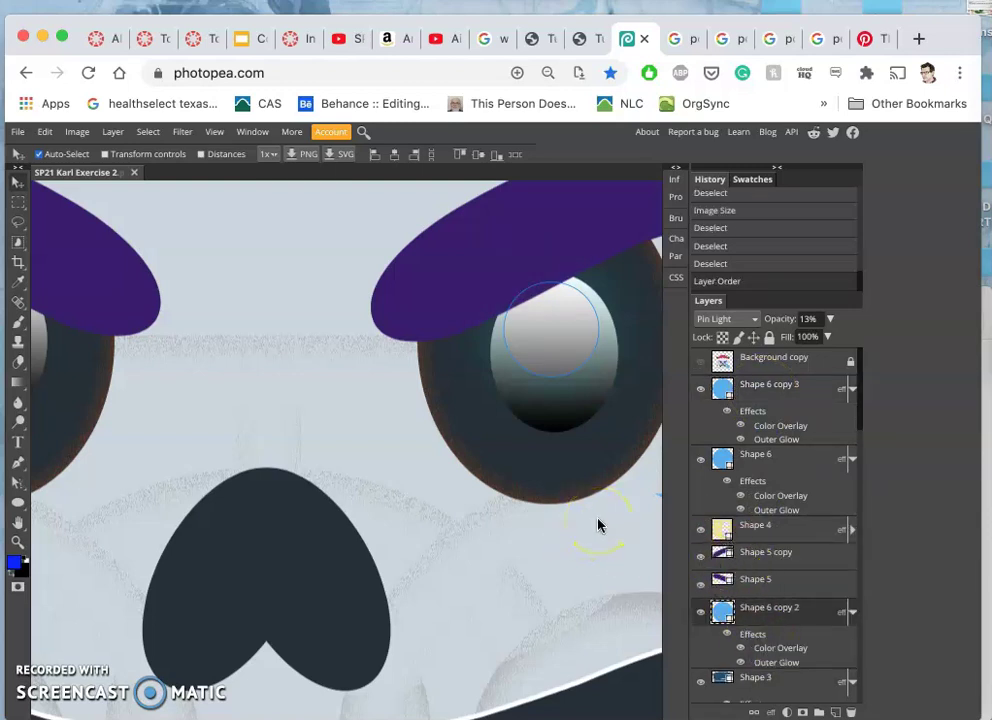
pyautogui.click(764, 620)
# - Duplicate the eye highlight circle and place the copy on the left eye's highlight
pyautogui.press('super+j')
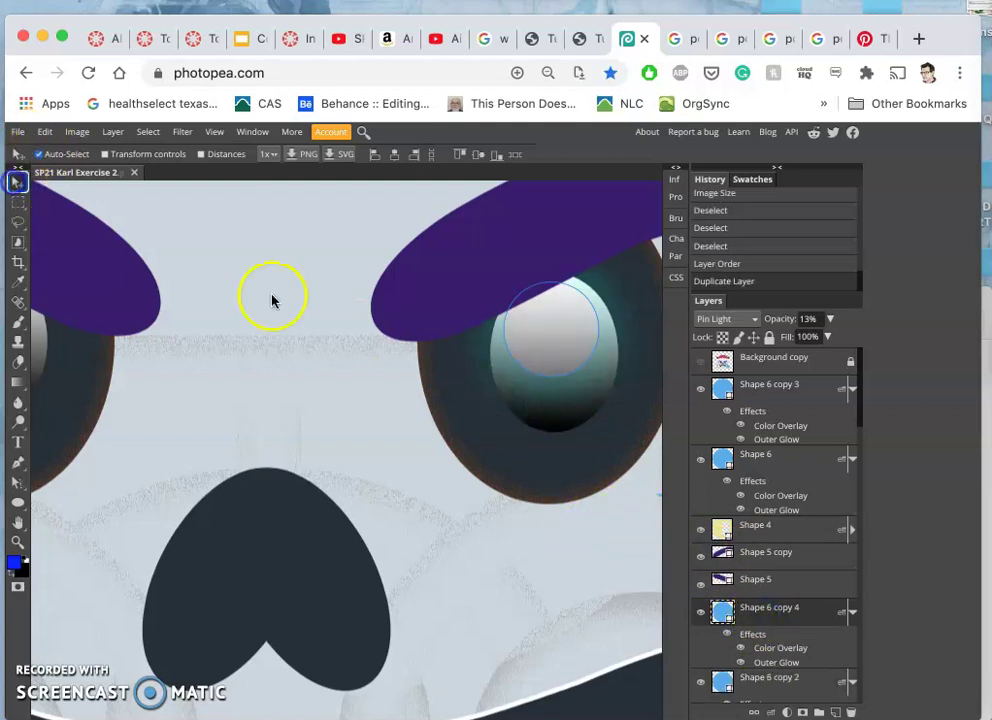
pyautogui.moveTo(545, 341); pyautogui.dragTo(144, 343)
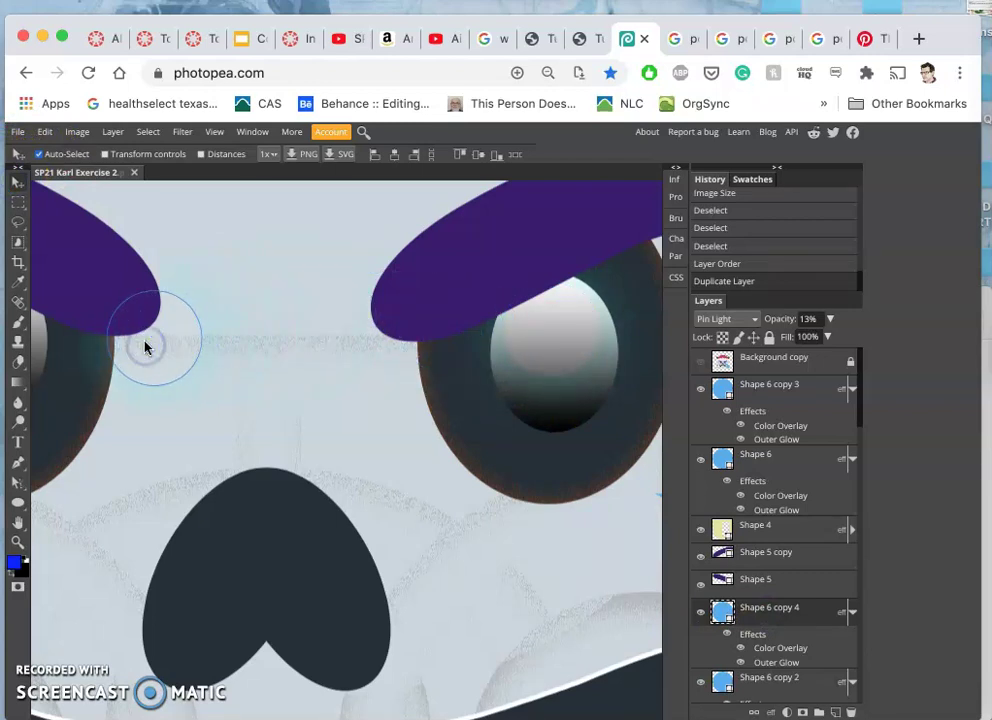
pyautogui.hscroll(-2, 144, 345)
pyautogui.hscroll(-5, 145, 344)
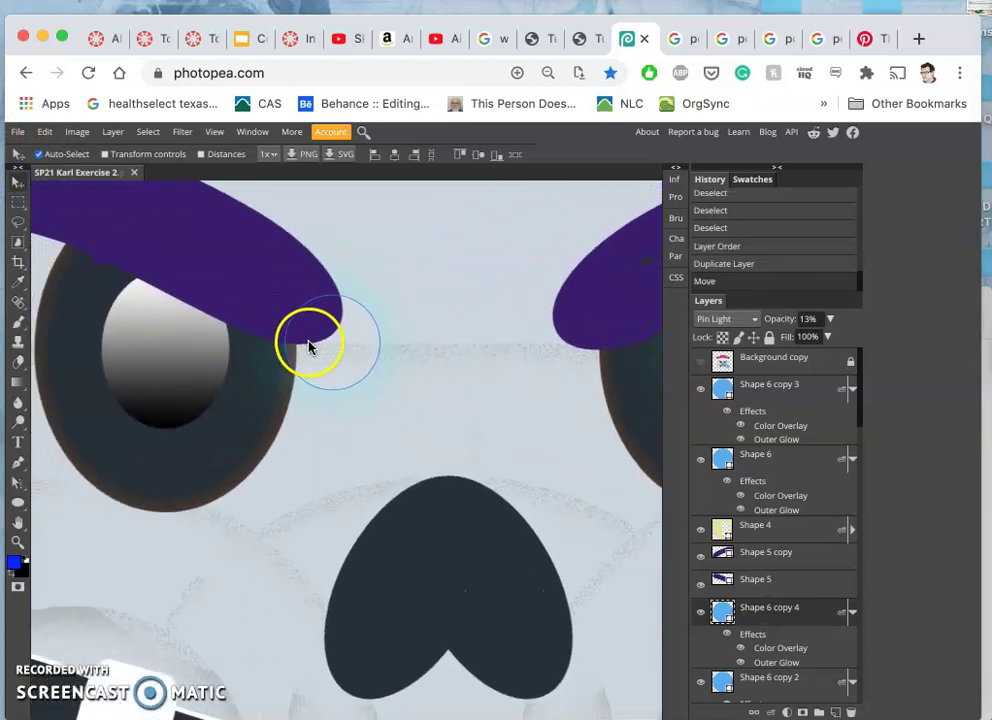
pyautogui.moveTo(285, 353); pyautogui.dragTo(155, 323)
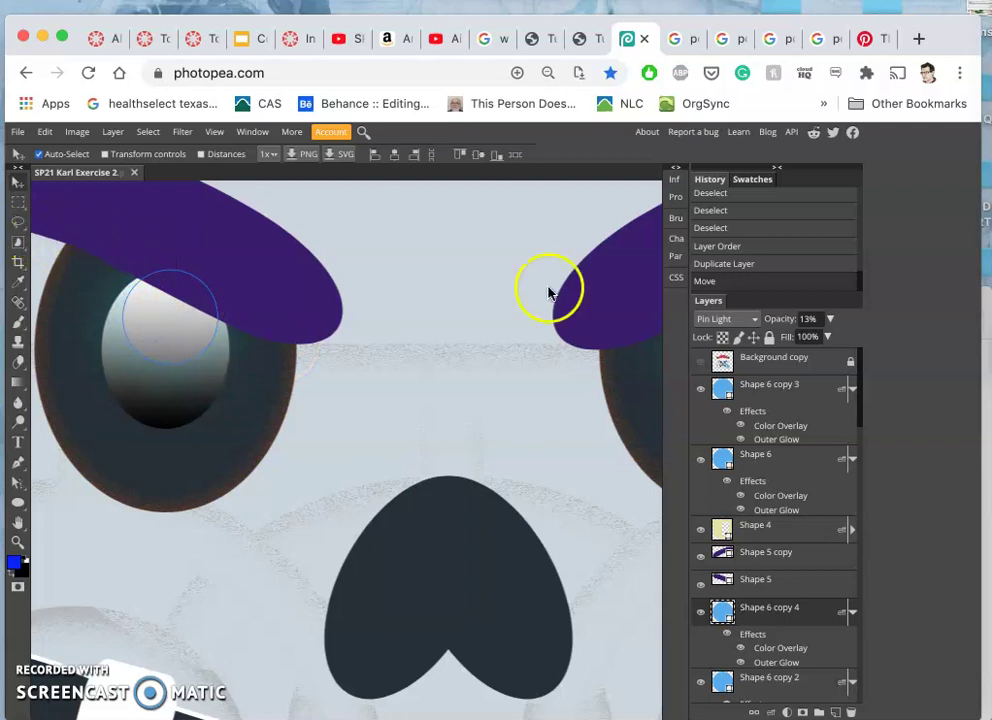
# - Select Background copy, zoom out, and scroll down until the whole mouth is in view
pyautogui.click(762, 360)
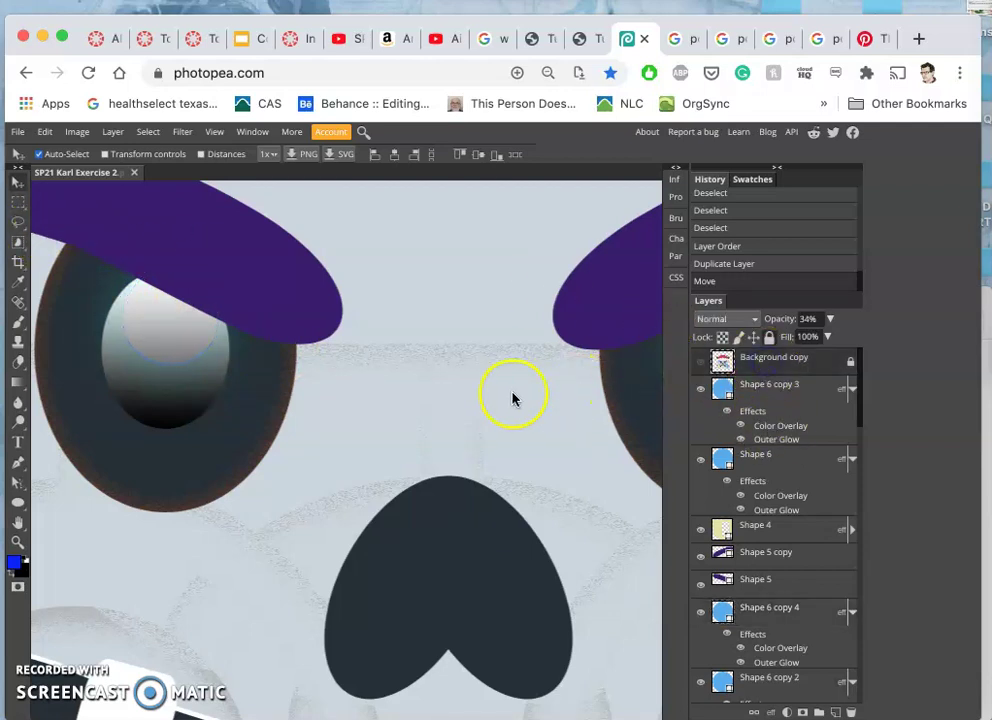
pyautogui.hotkey('ctrl', '-')
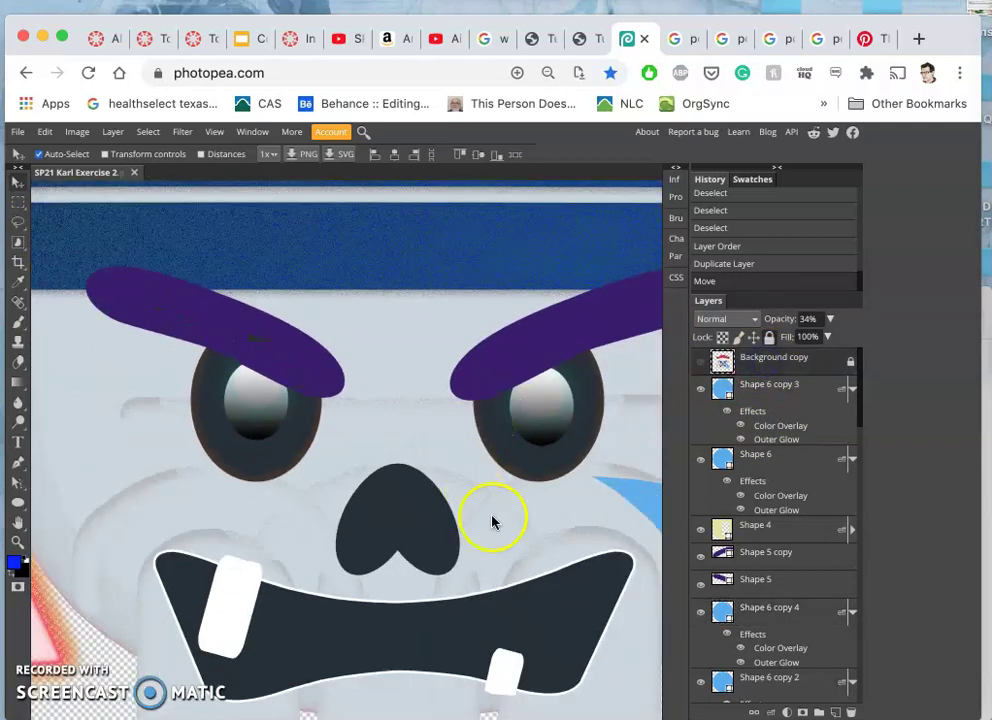
pyautogui.scroll(-1, 355, 628)
pyautogui.scroll(-5, 355, 627)
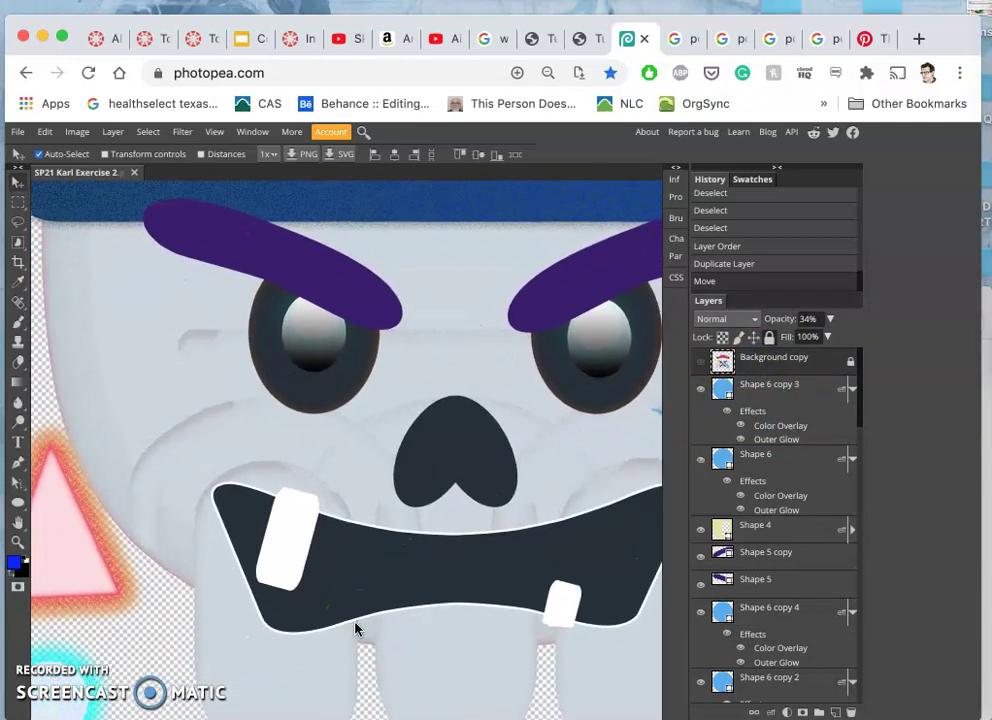
pyautogui.scroll(-4, 355, 627)
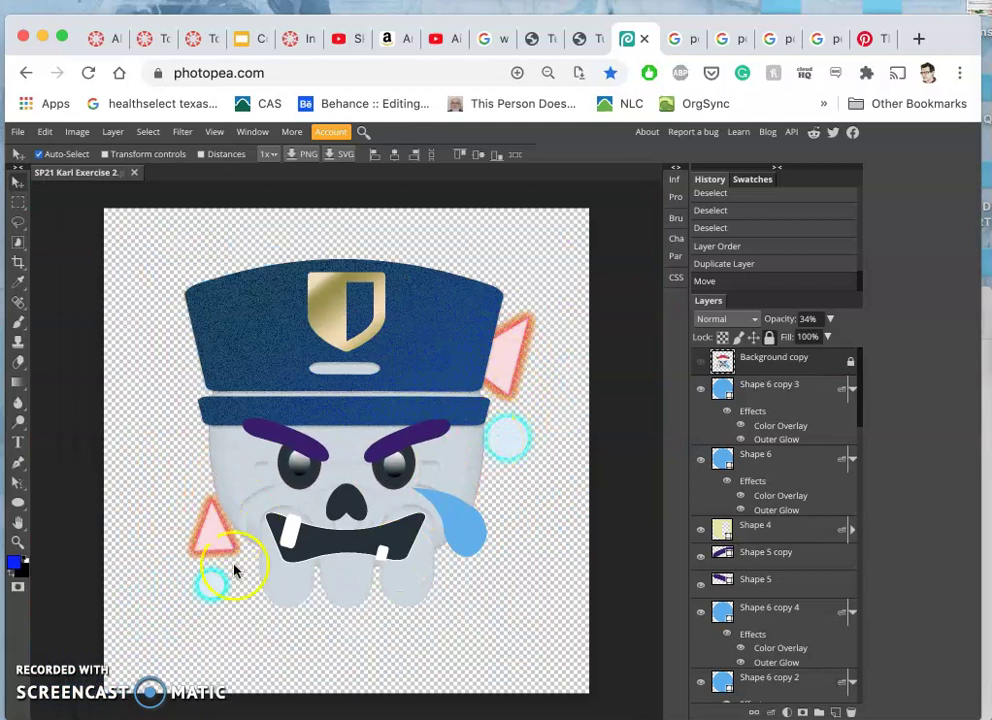
pyautogui.scroll(6, 315, 540)
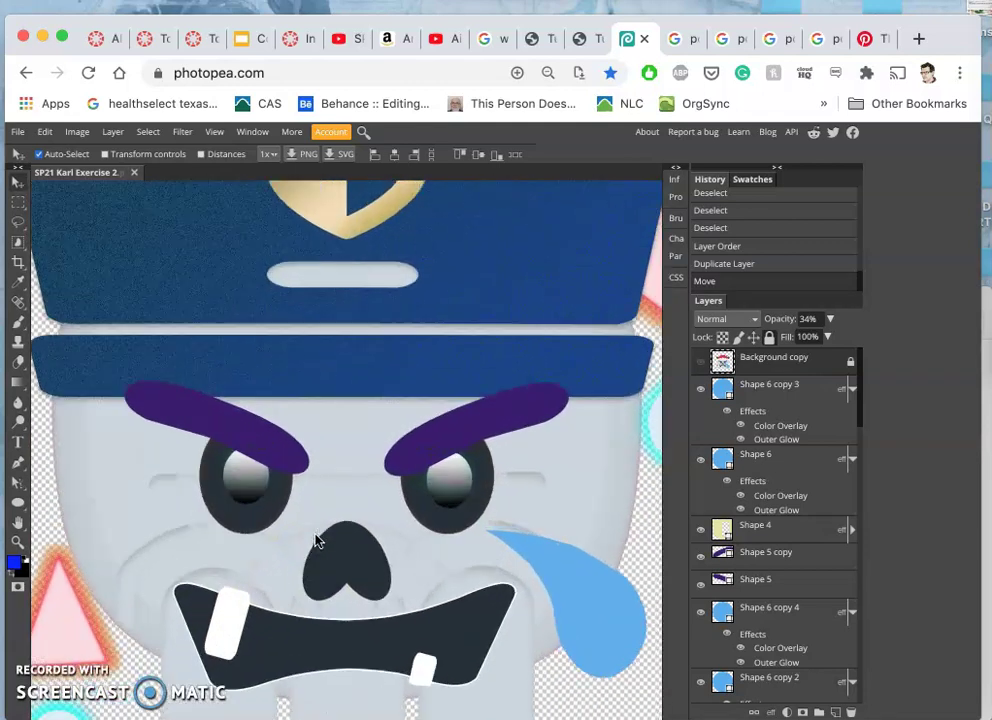
pyautogui.scroll(-2, 315, 540)
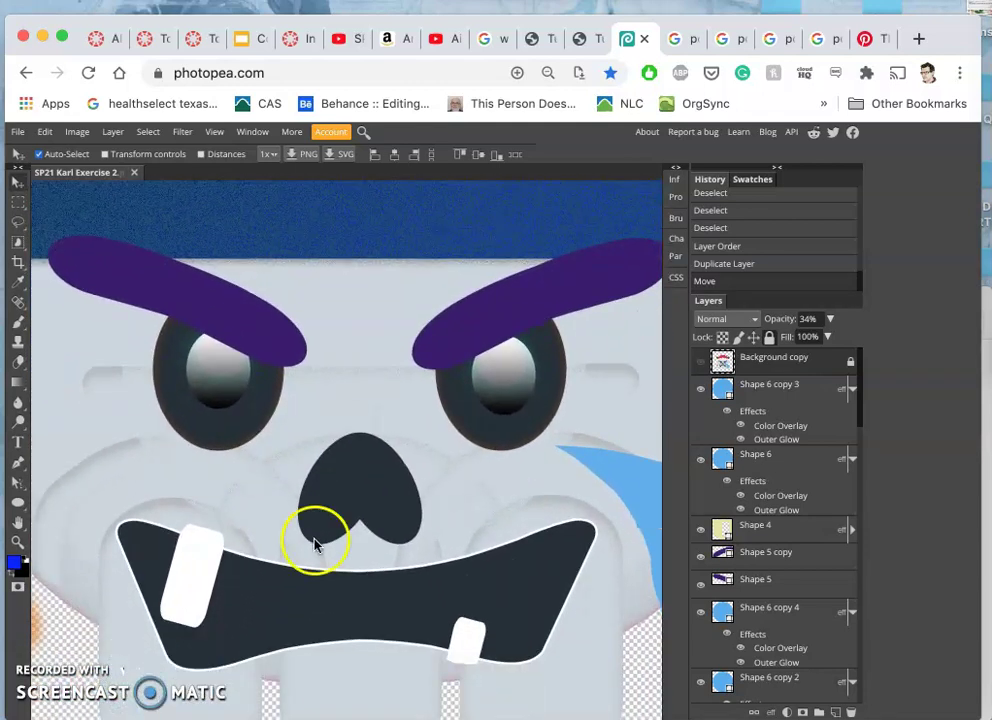
# - Widen the Shape 5 mouth layer's white stroke from 5 px to 35 px
pyautogui.click(307, 598)
pyautogui.scroll(-2, 782, 650)
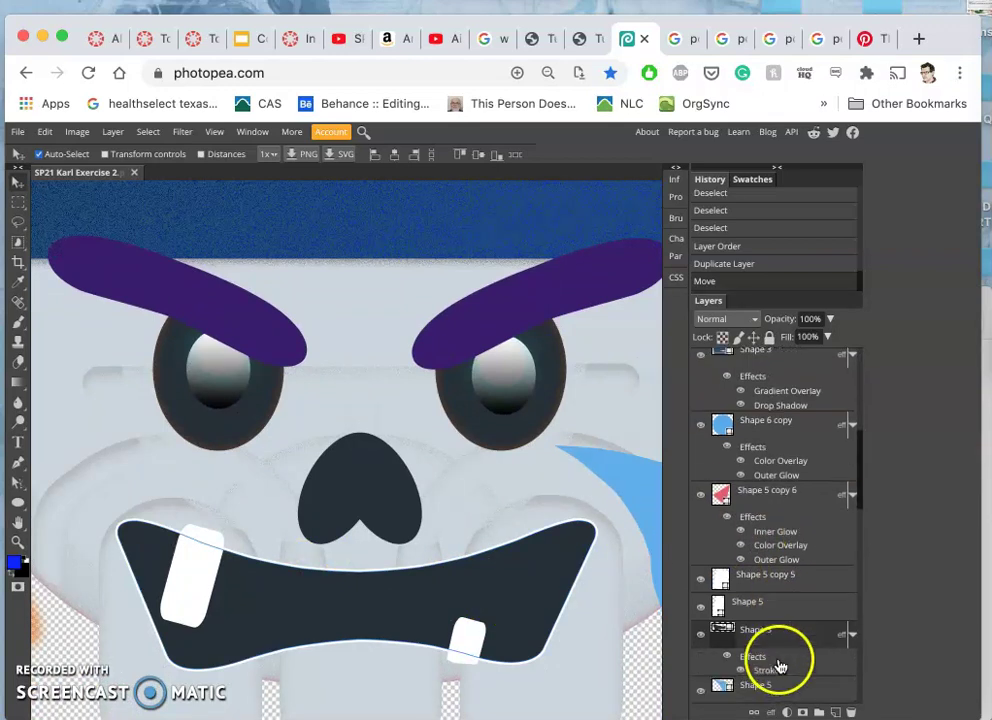
pyautogui.click(768, 630)
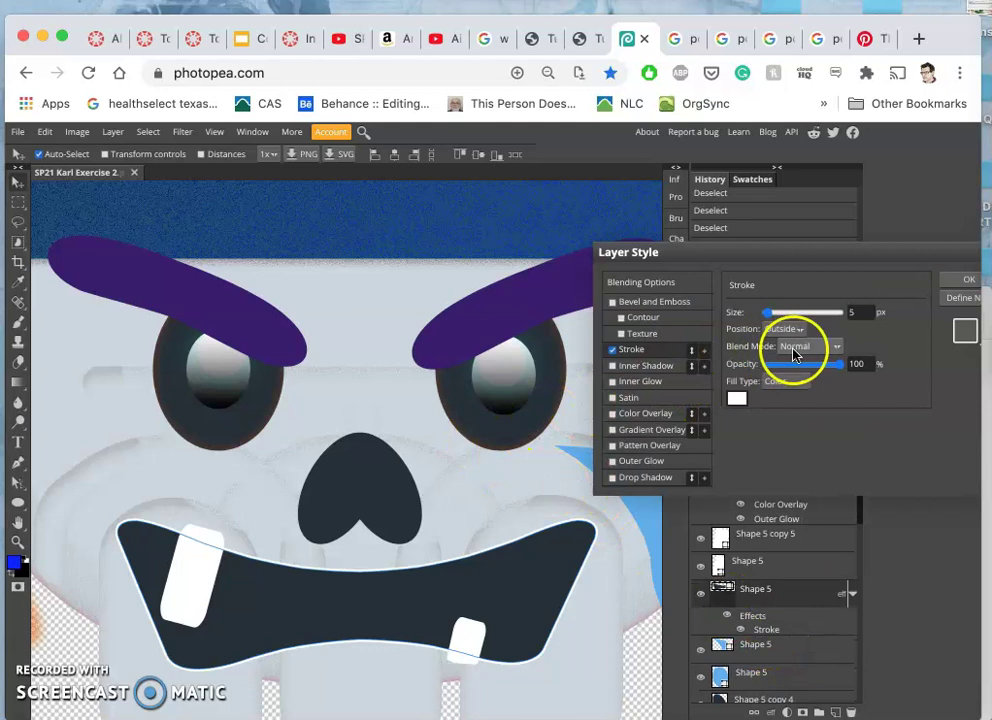
pyautogui.click(769, 314)
pyautogui.moveTo(783, 318); pyautogui.dragTo(781, 313)
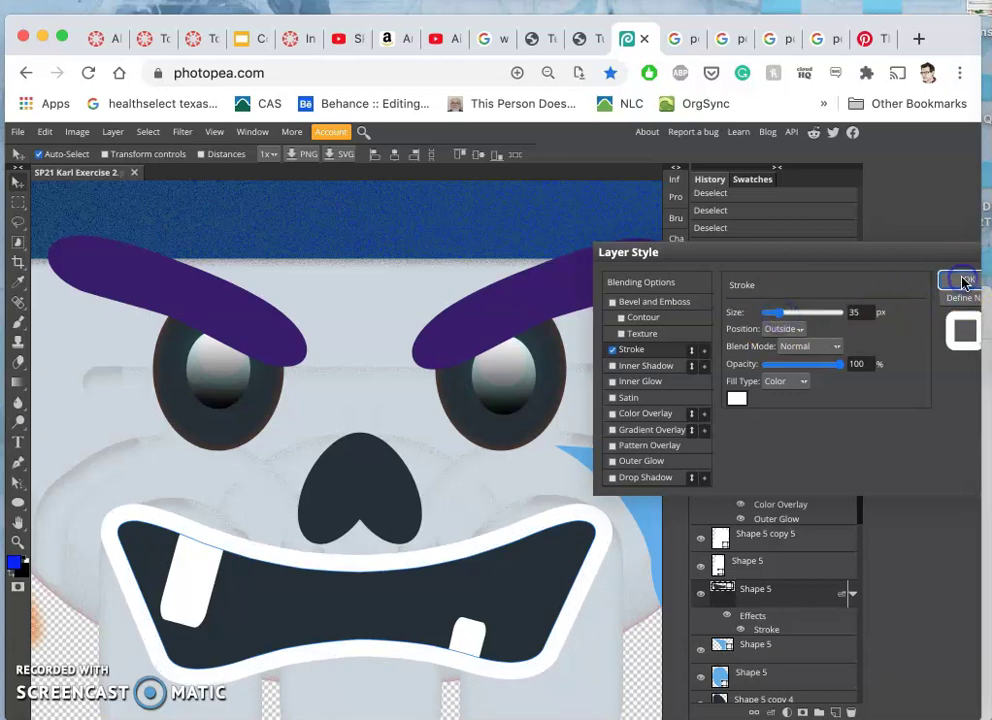
pyautogui.click(962, 281)
pyautogui.scroll(-2, 568, 513)
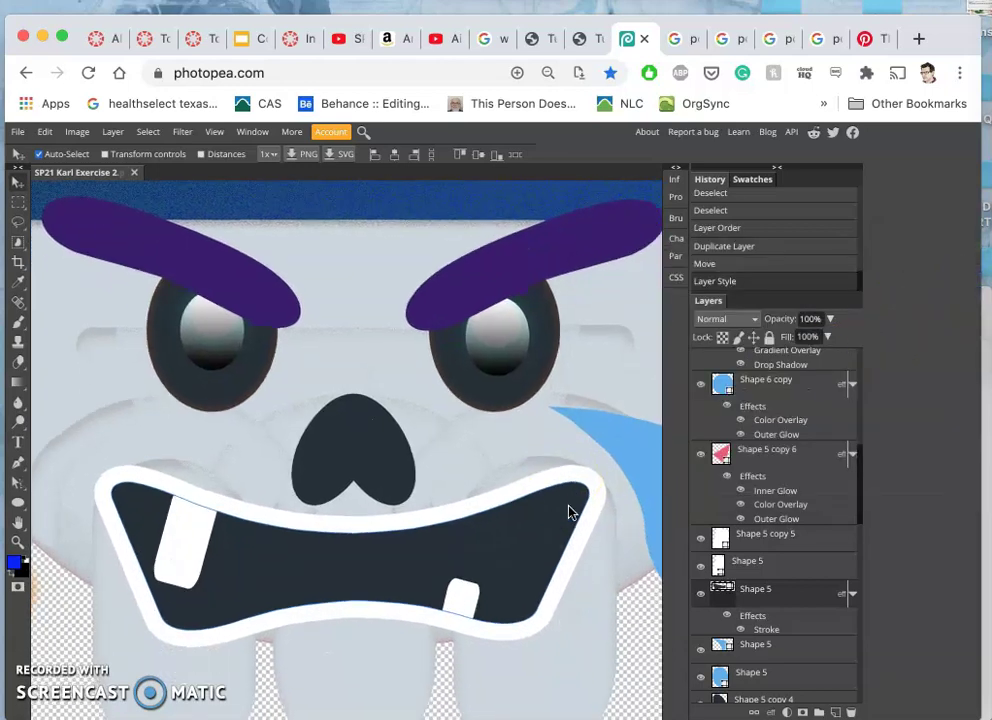
pyautogui.scroll(-2, 530, 551)
pyautogui.hscroll(-4, 530, 551)
pyautogui.scroll(2, 530, 551)
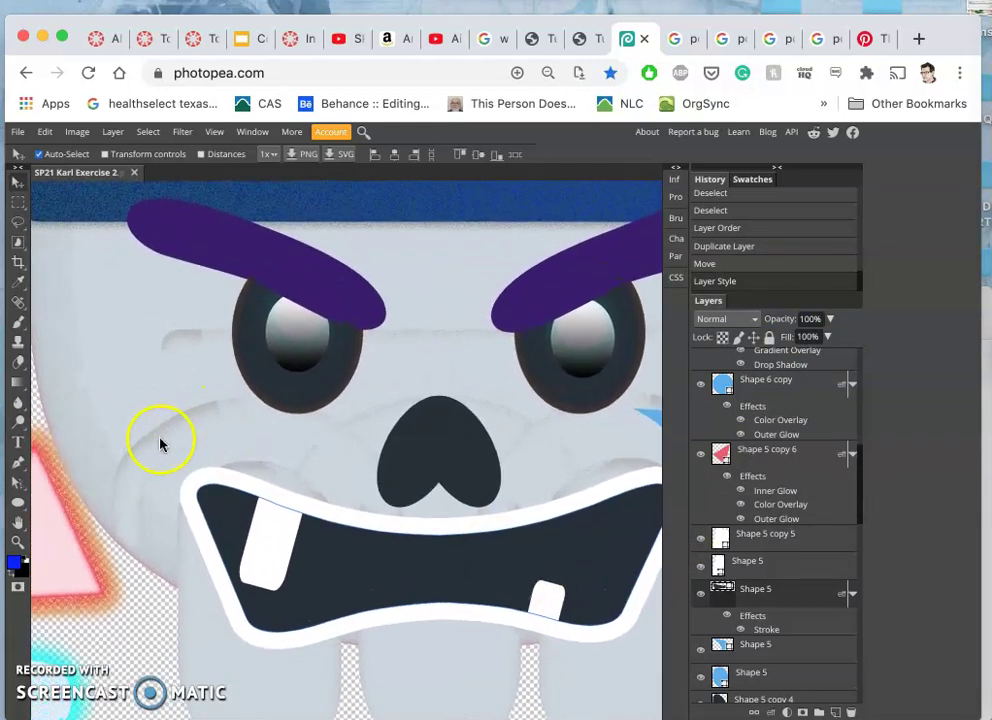
pyautogui.scroll(-5, 725, 585)
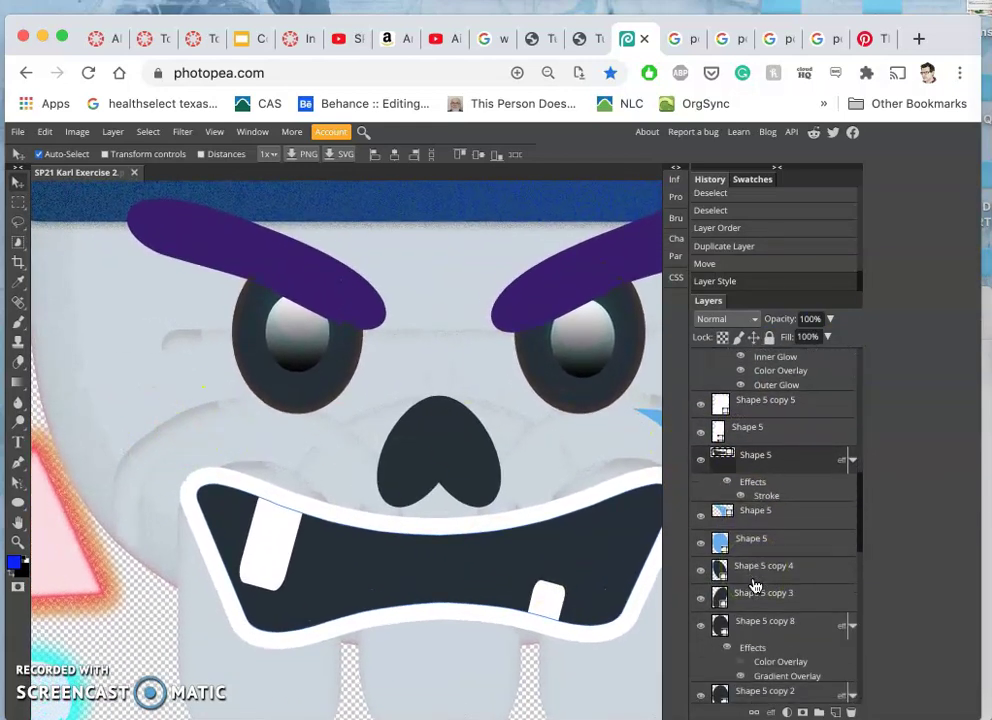
pyautogui.scroll(-1, 755, 585)
pyautogui.scroll(-1, 755, 610)
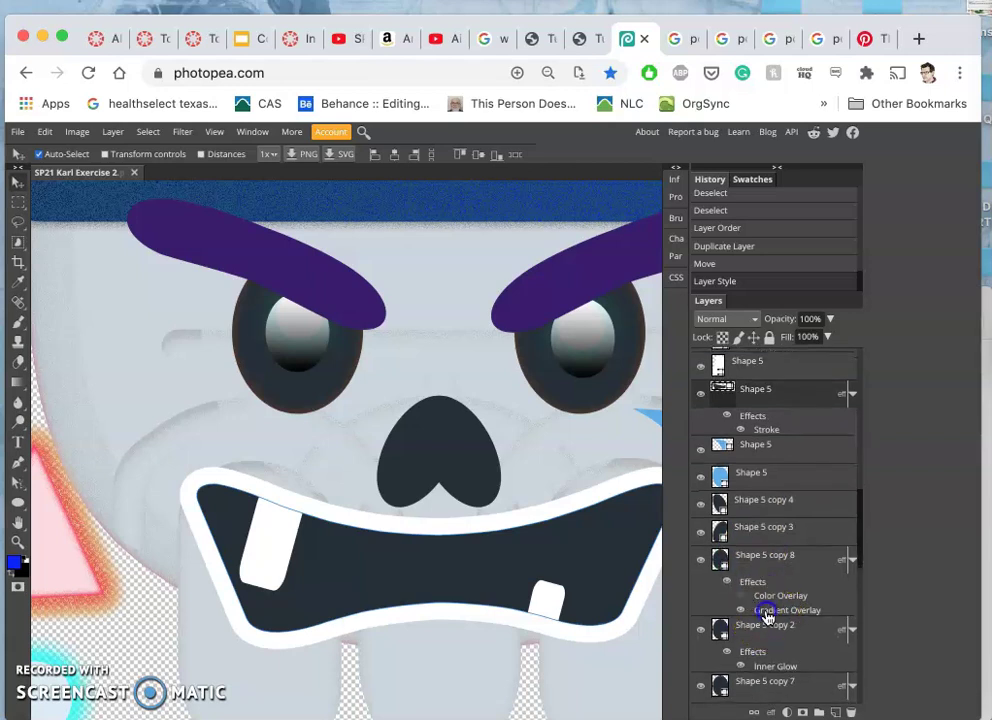
pyautogui.click(766, 612)
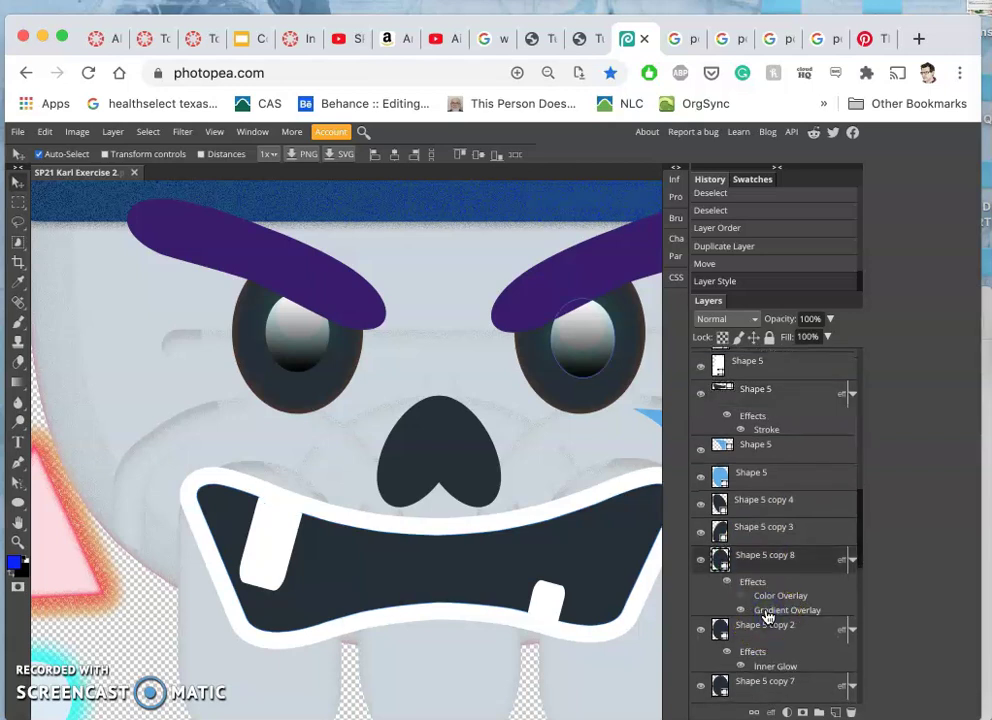
pyautogui.doubleClick(767, 612)
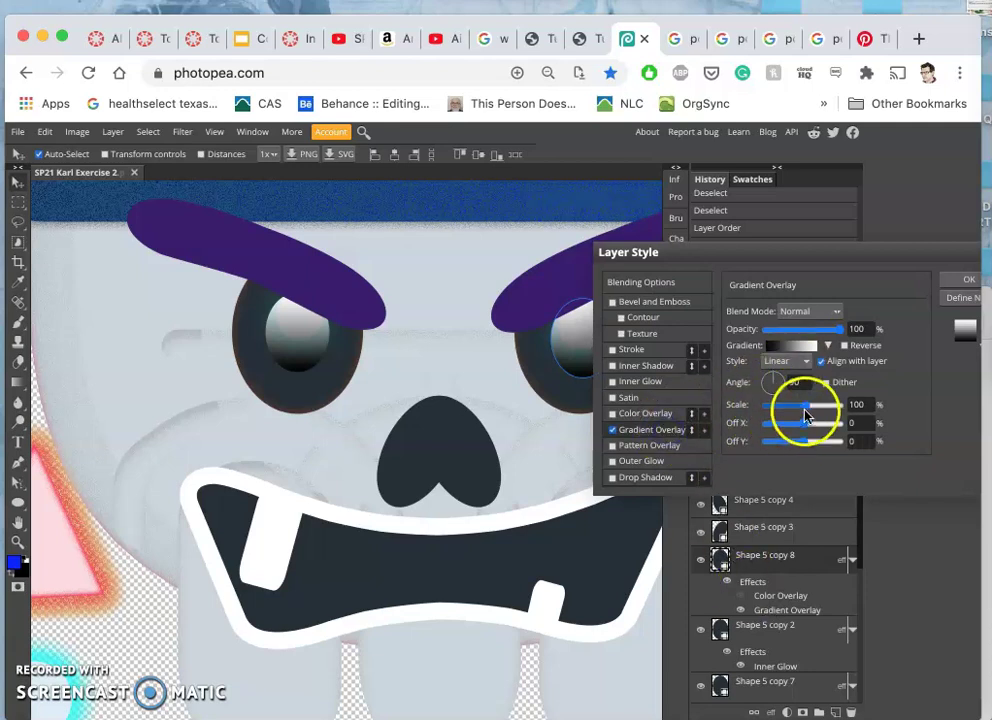
pyautogui.click(952, 281)
# - Select the left eye layer Shape 5 in the Layers panel
pyautogui.scroll(-3, 741, 560)
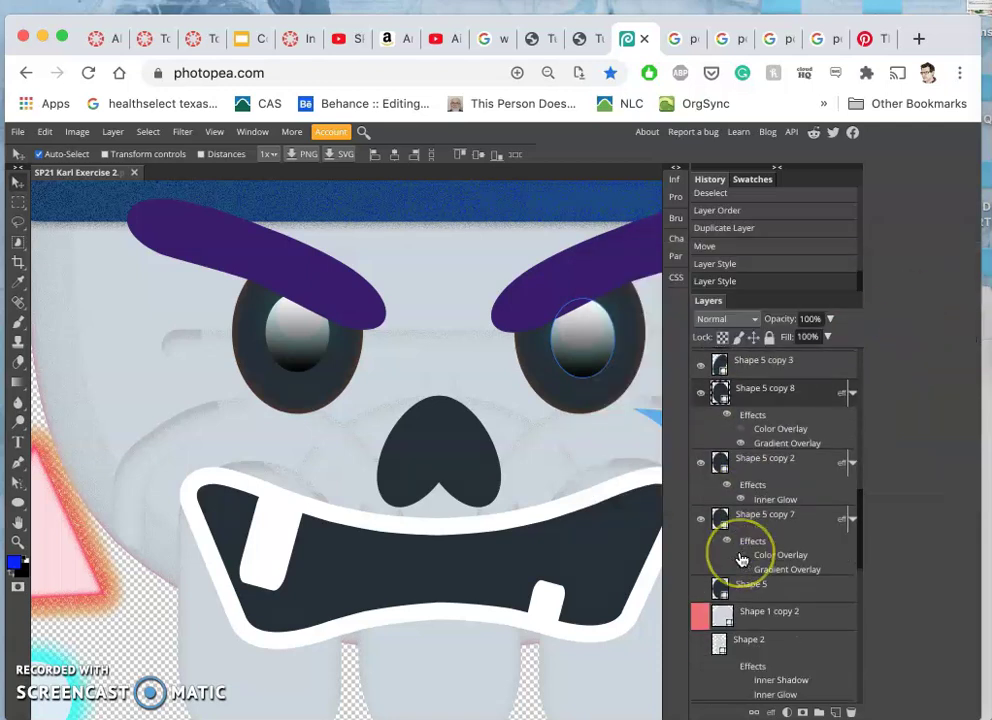
pyautogui.scroll(-1, 741, 560)
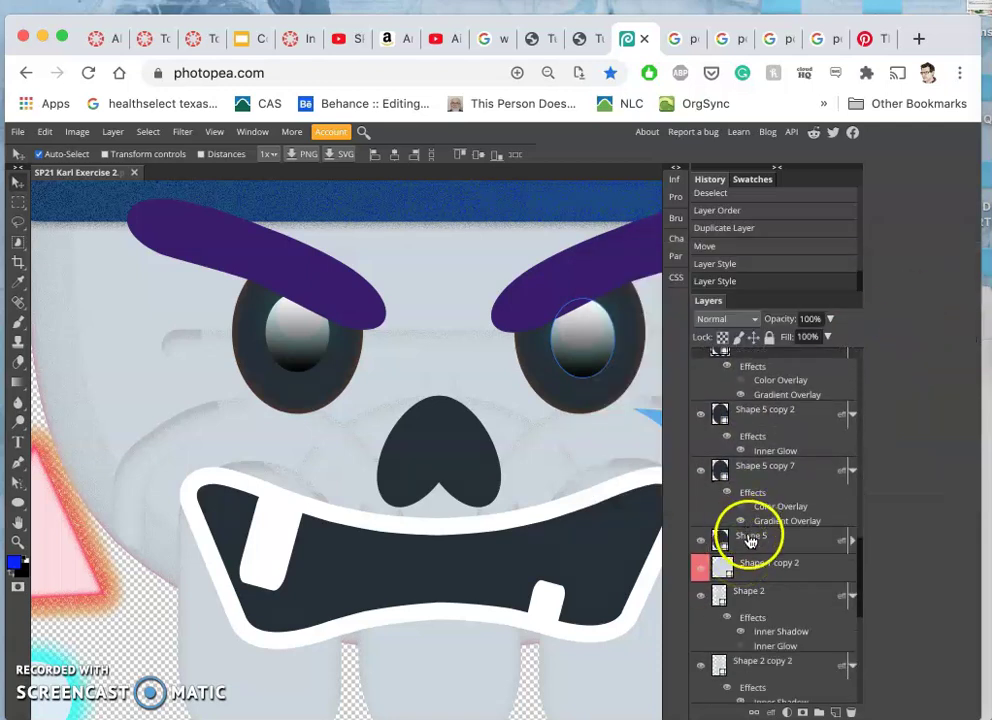
pyautogui.click(750, 540)
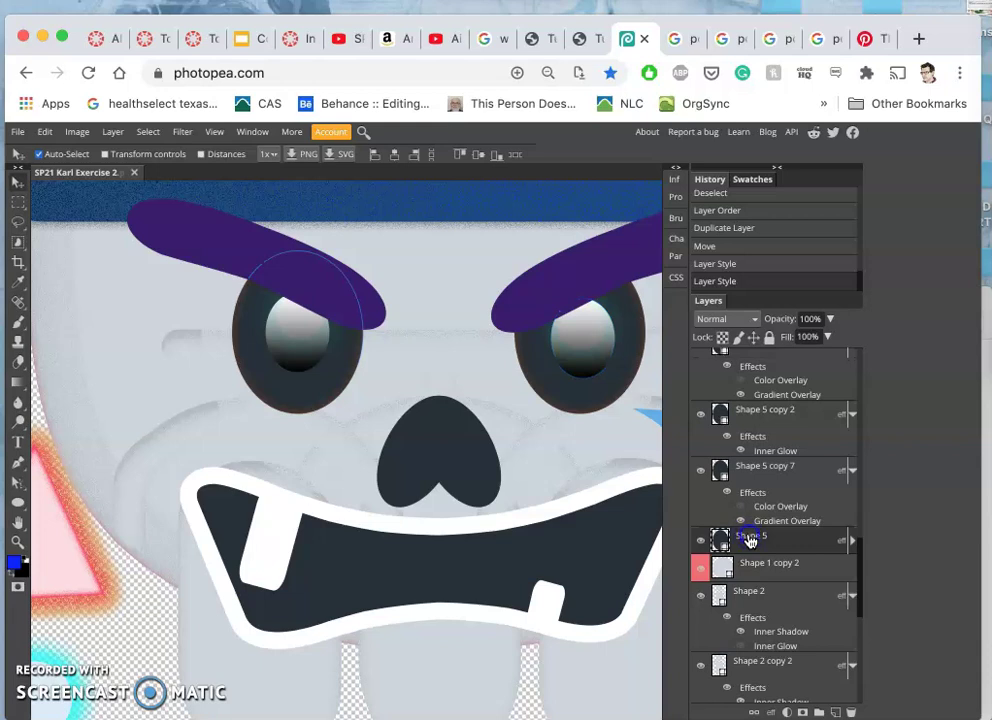
pyautogui.scroll(-2, 496, 502)
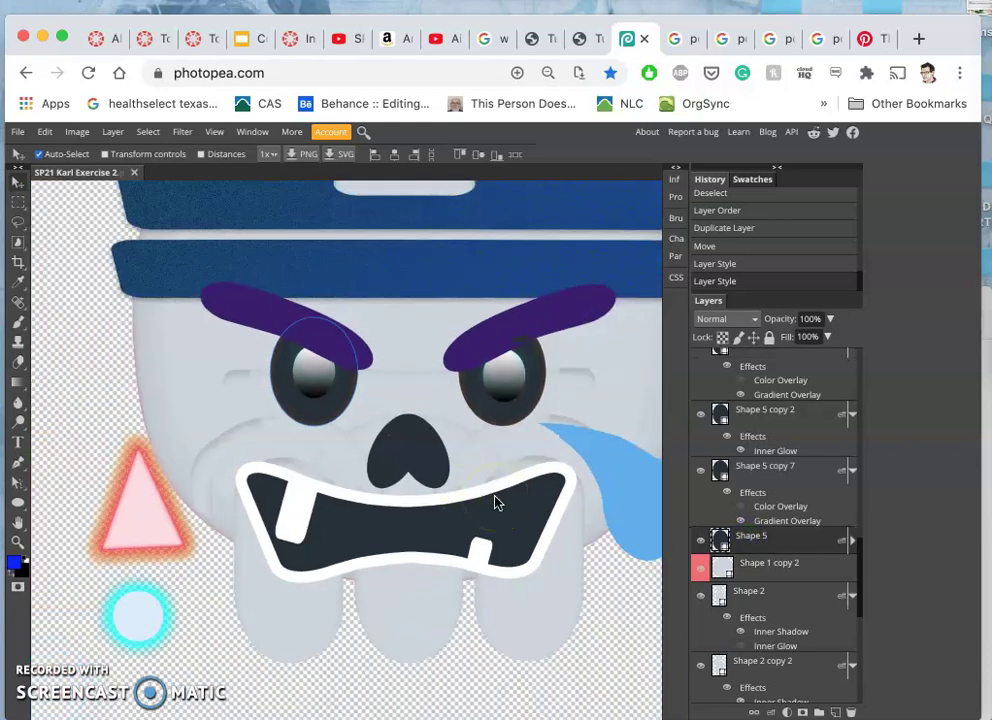
pyautogui.scroll(-5, 496, 502)
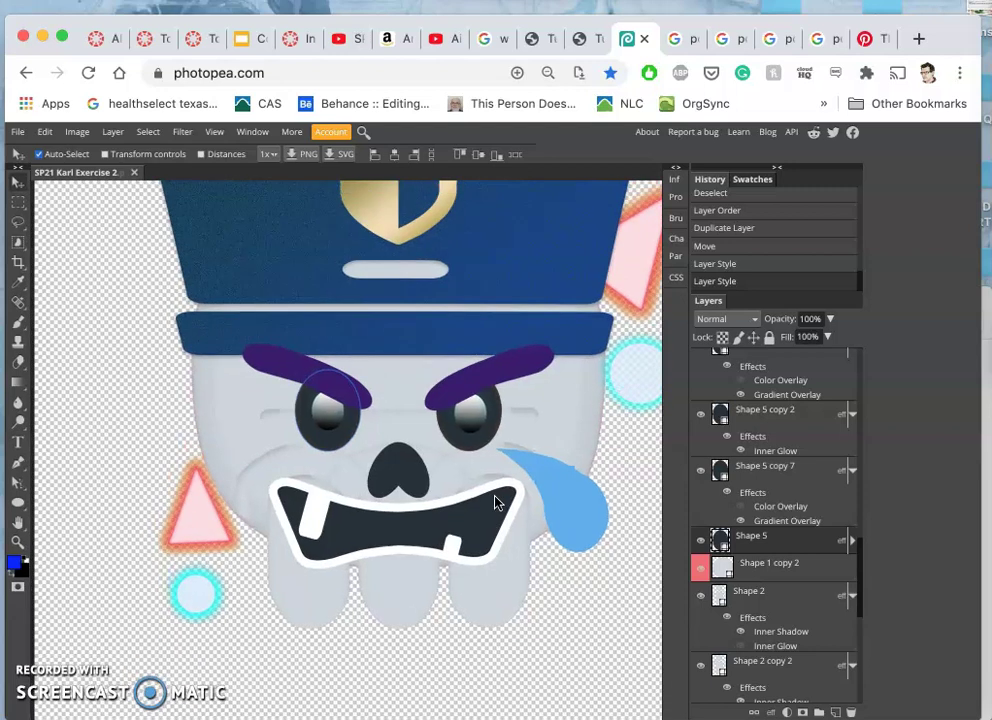
pyautogui.scroll(2, 496, 502)
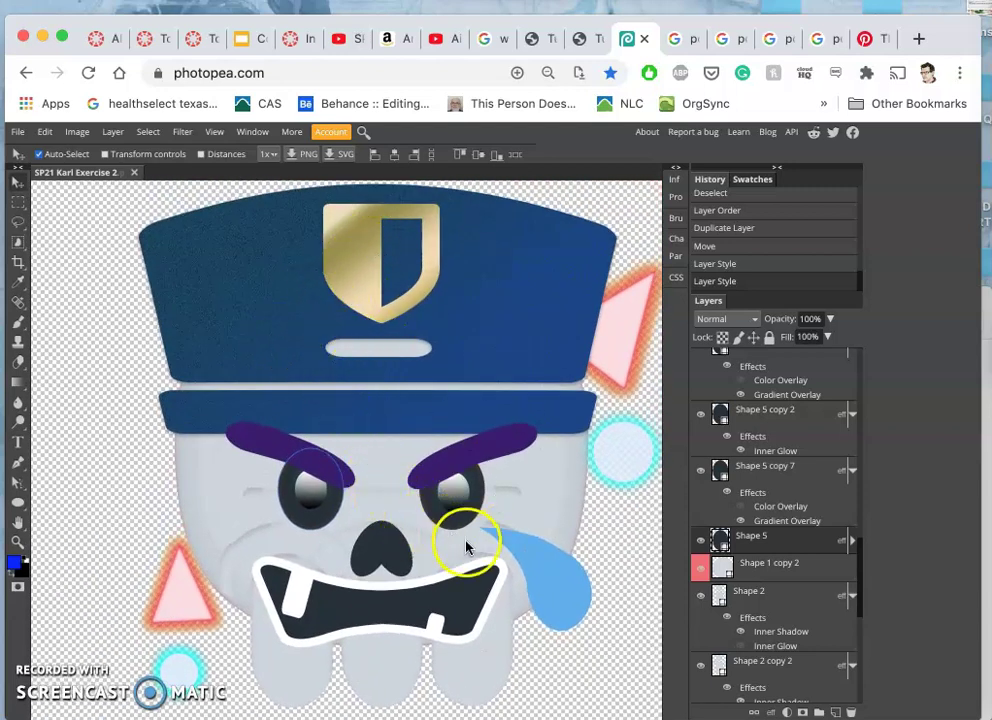
pyautogui.scroll(10, 780, 460)
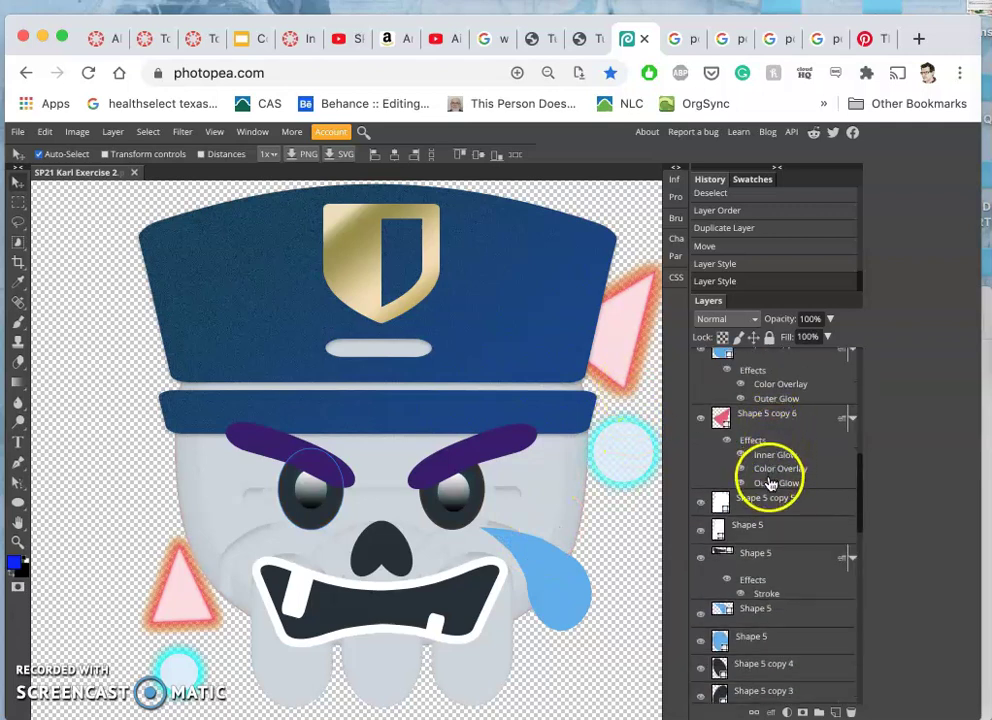
# - Select the pink triangle layer Shape 5 copy 6 and undo two layer-style edits and the move in History
pyautogui.click(768, 483)
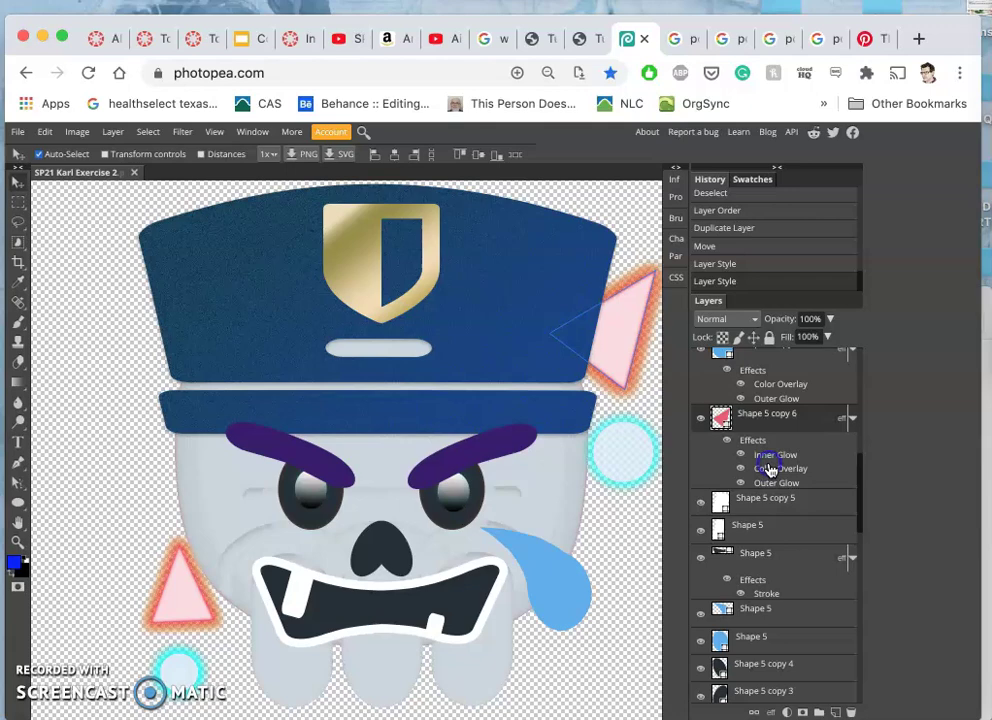
pyautogui.scroll(10, 600, 386)
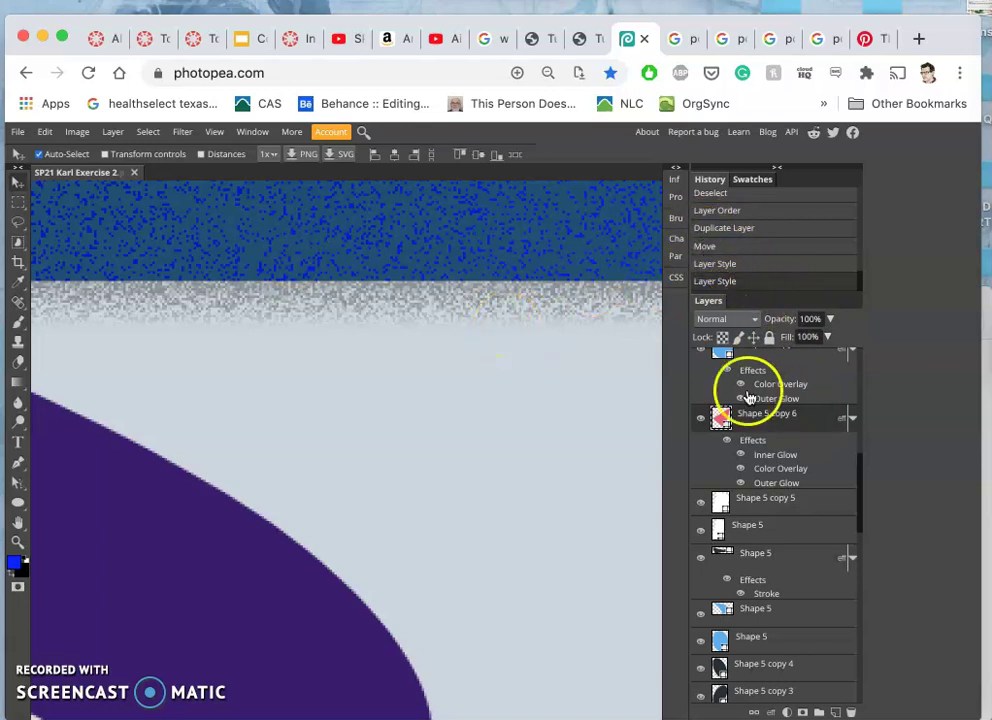
pyautogui.click(708, 247)
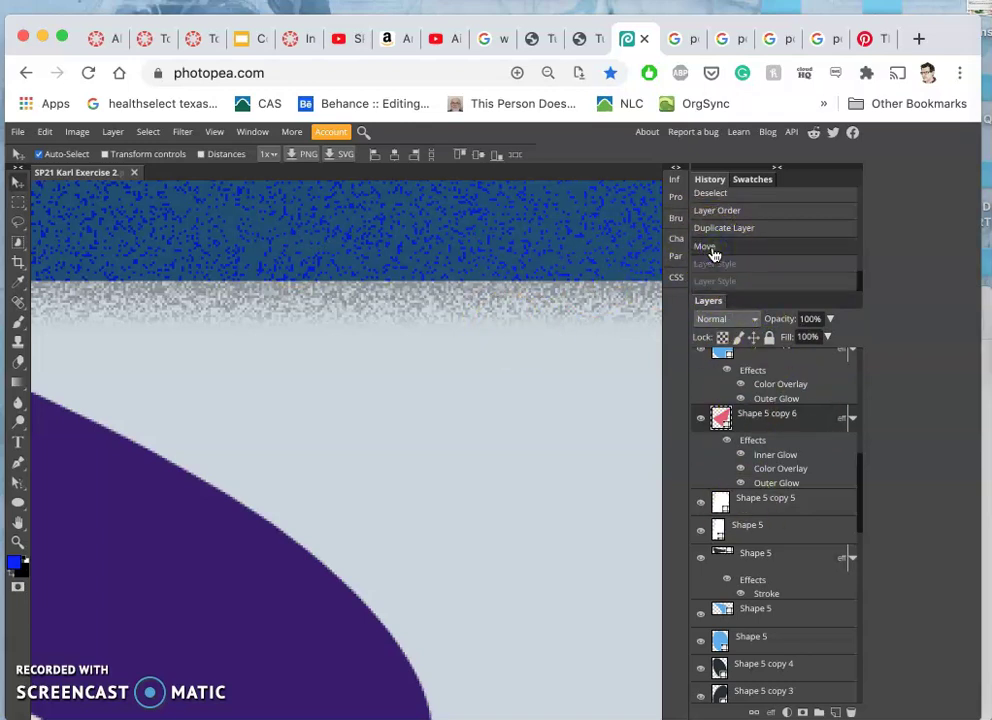
pyautogui.click(716, 230)
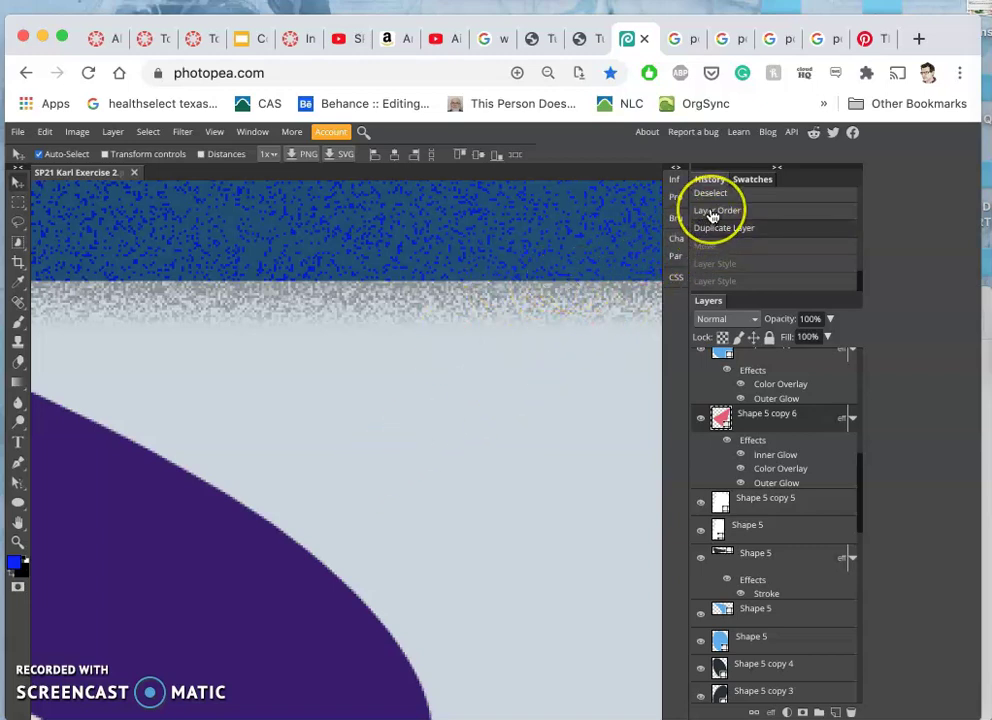
# - Step History back to Deselect, undoing the 10 × 10 inch image resize
pyautogui.scroll(2, 714, 228)
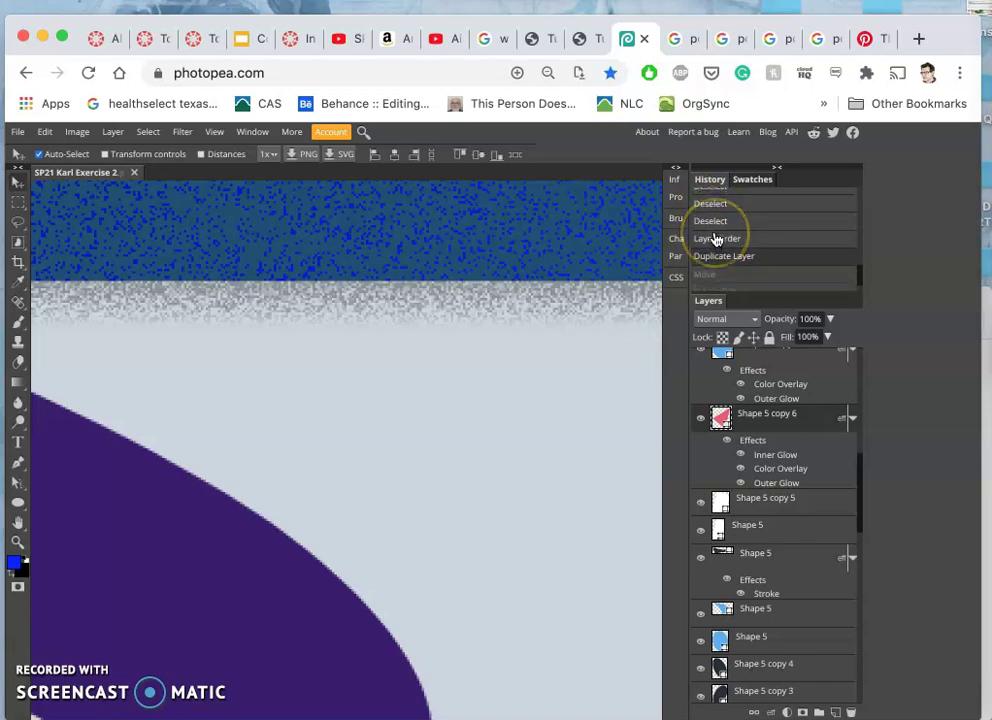
pyautogui.scroll(3, 716, 240)
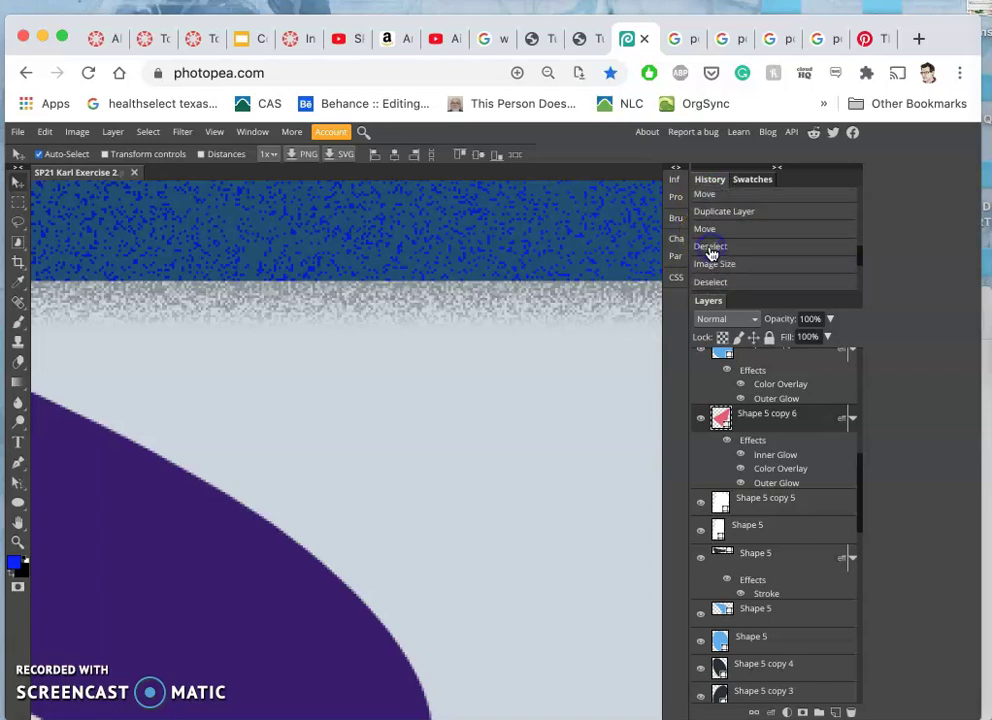
pyautogui.click(711, 248)
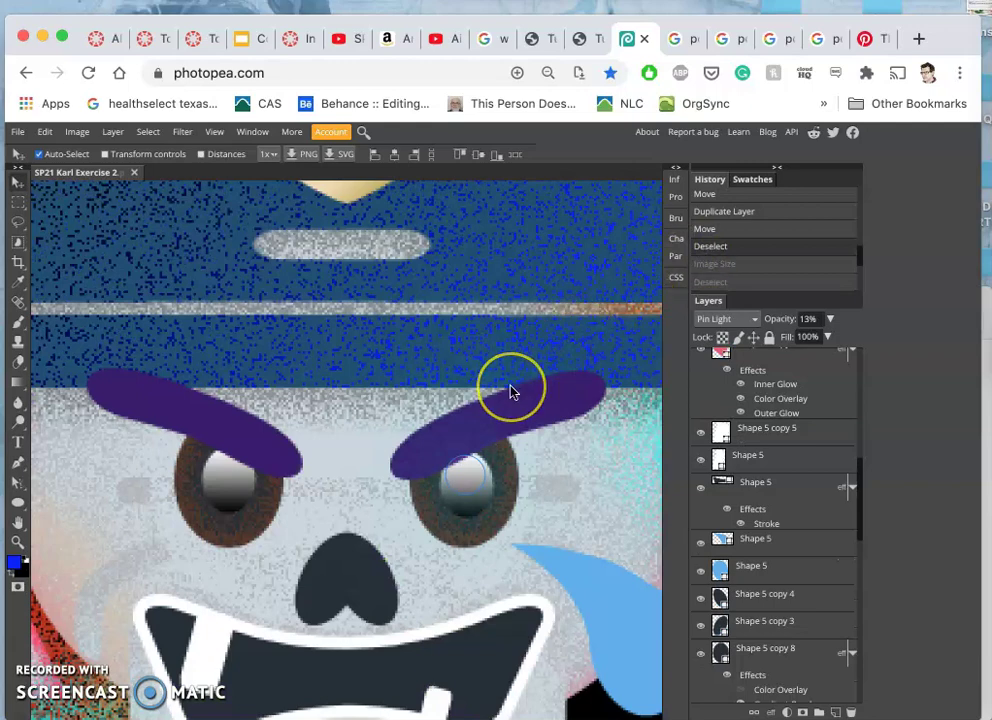
# - Zoom the canvas out to show the whole skull emoji on black
pyautogui.scroll(-2, 511, 390)
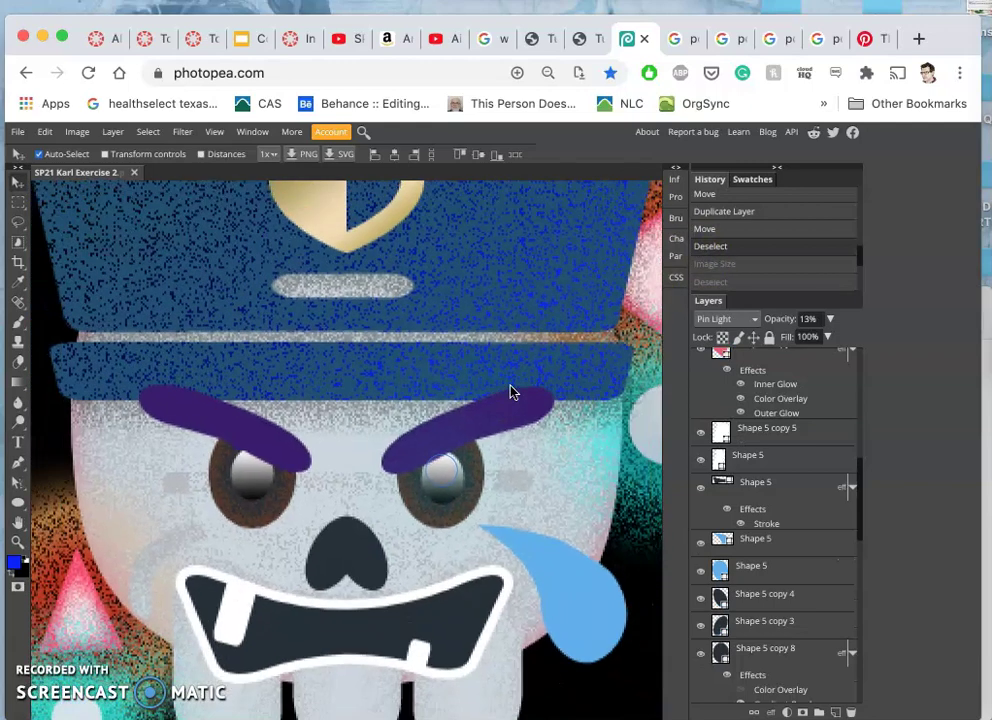
pyautogui.scroll(-4, 510, 392)
pyautogui.scroll(-3, 510, 392)
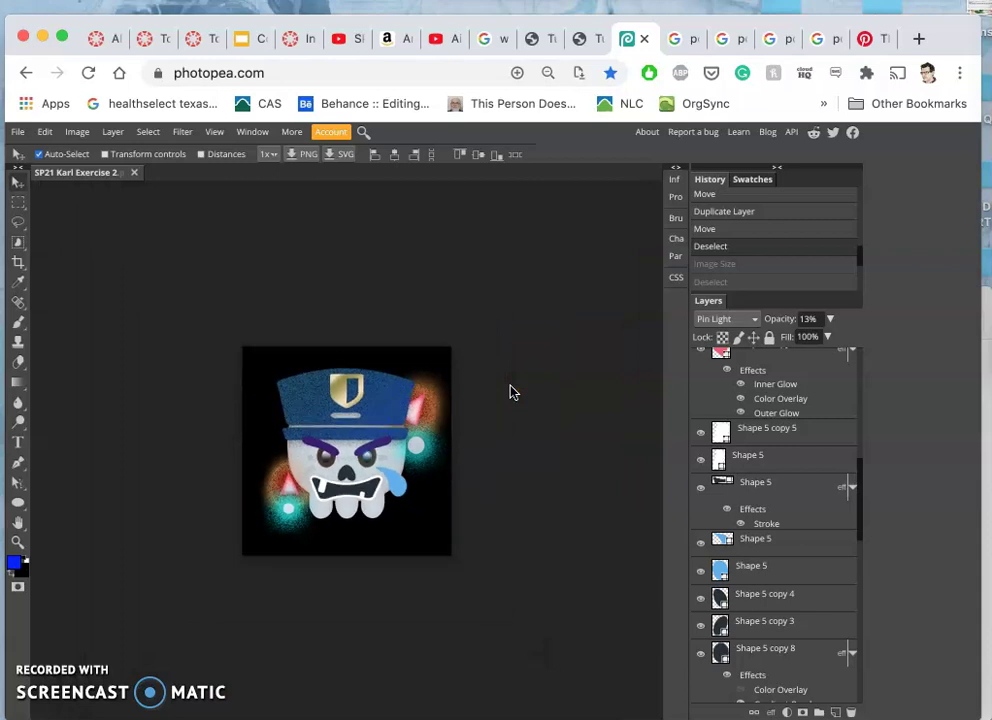
pyautogui.moveTo(500, 392); pyautogui.dragTo(819, 598)
pyautogui.scroll(-5, 819, 600)
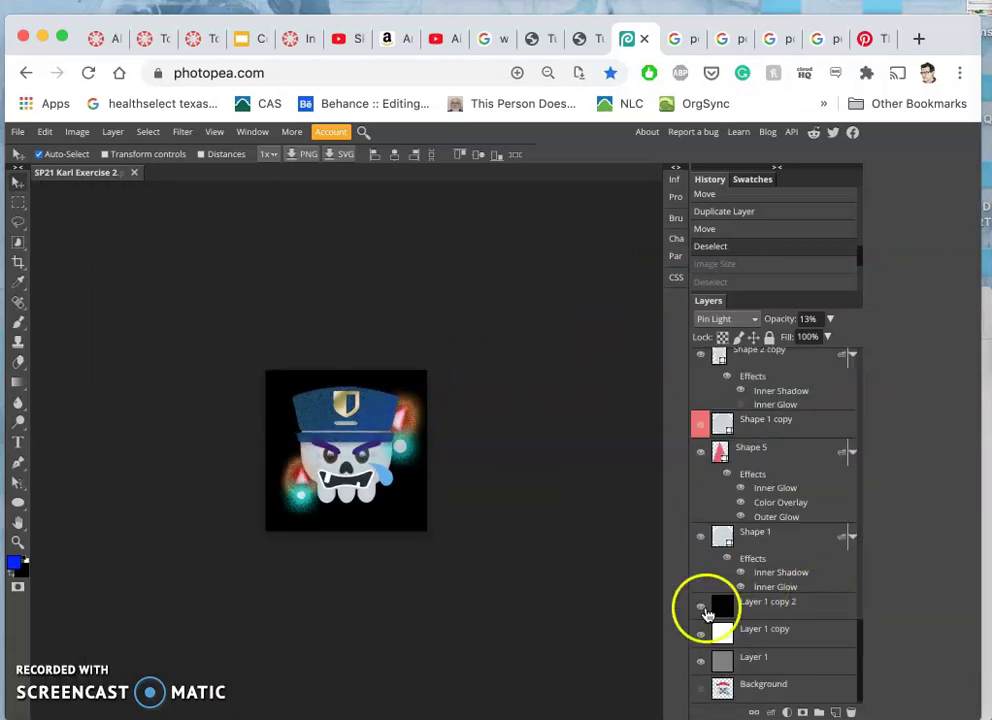
# - Hide the black, white and grey background layers to leave a transparent background
pyautogui.click(702, 607)
pyautogui.click(702, 634)
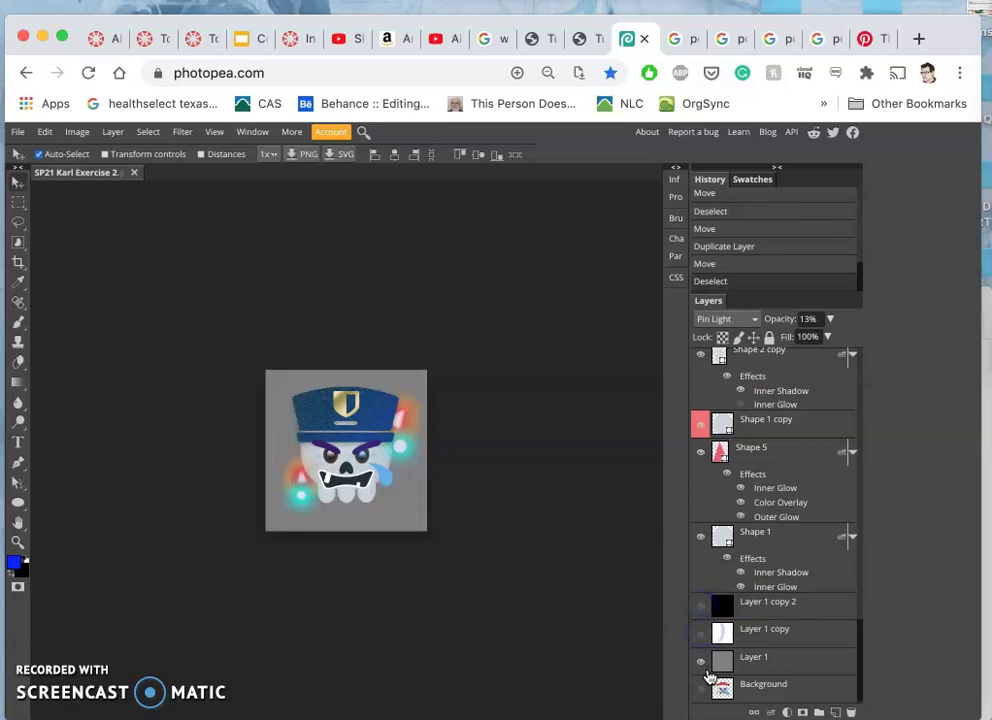
pyautogui.click(704, 664)
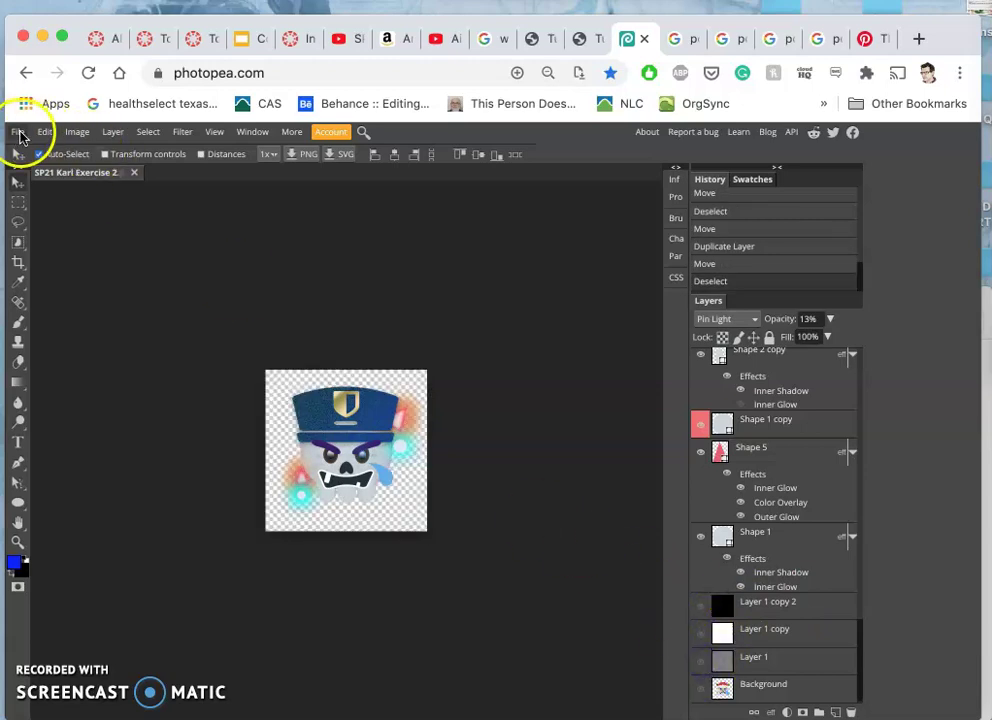
# - Export the emoji as a PNG and save the file
pyautogui.click(18, 133)
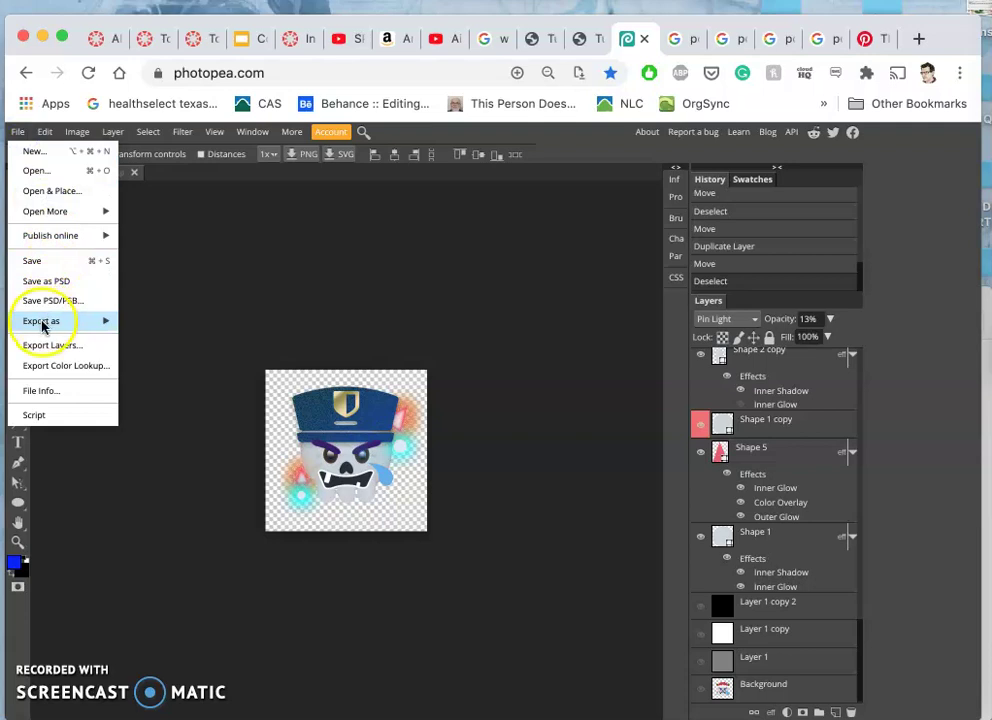
pyautogui.moveTo(45, 324)
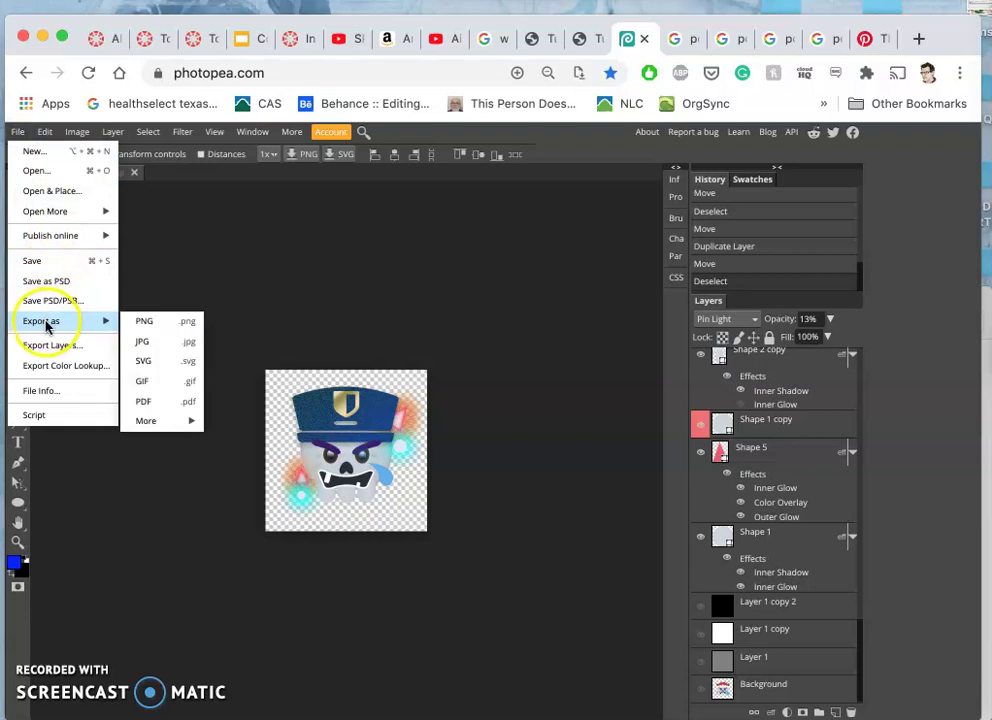
pyautogui.click(166, 318)
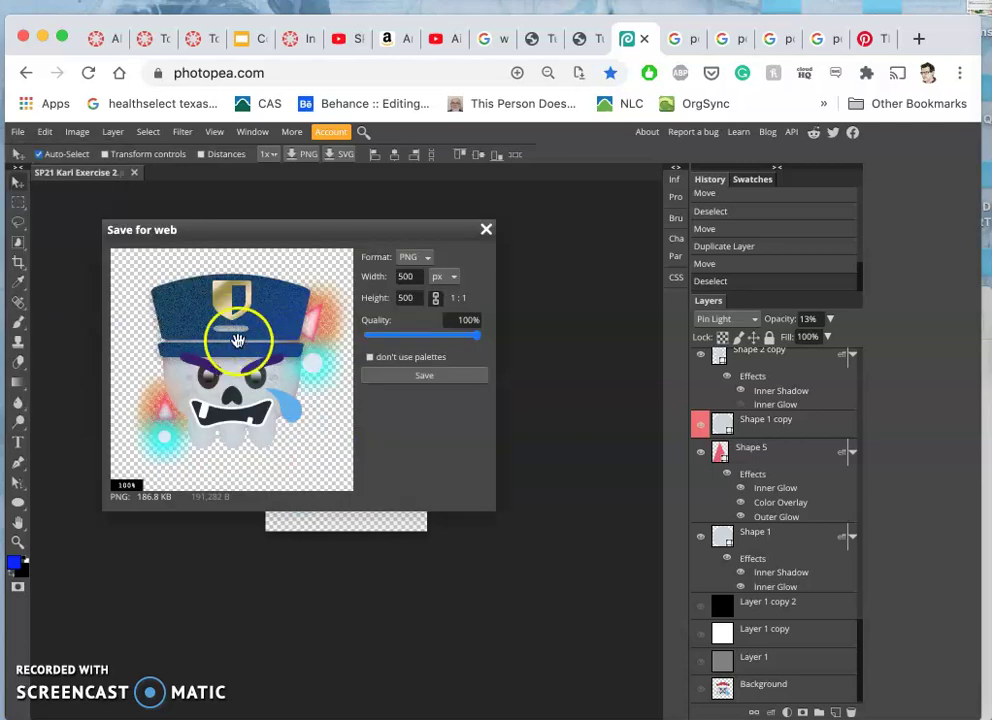
pyautogui.click(424, 378)
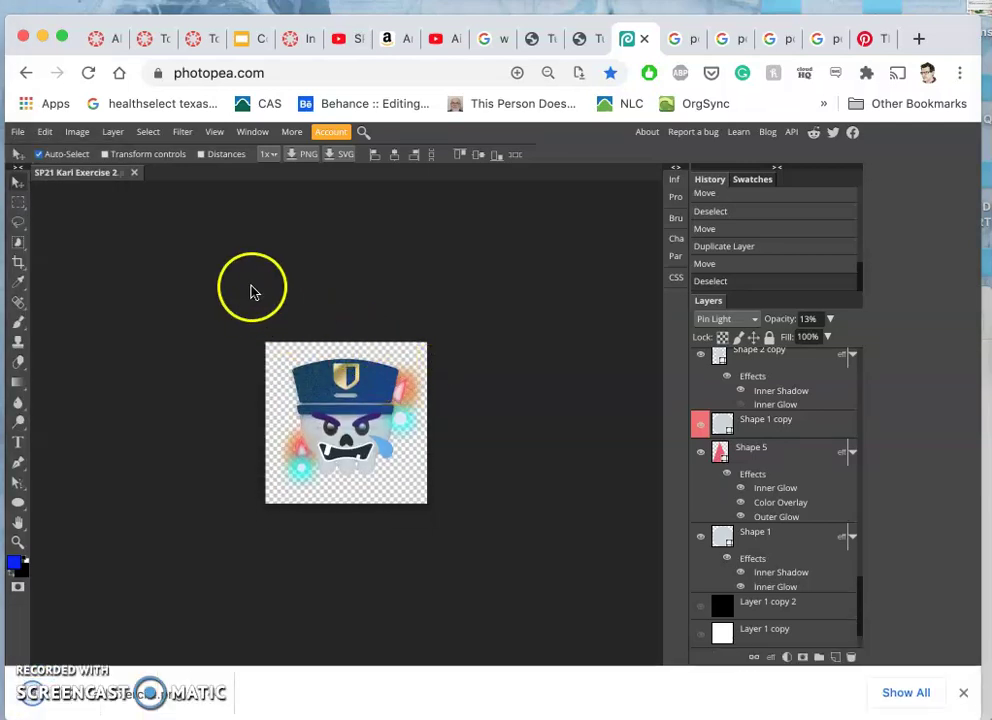
# - Switch to the Assignment #1 discussion in Canvas and open a new reply editor
pyautogui.click(211, 42)
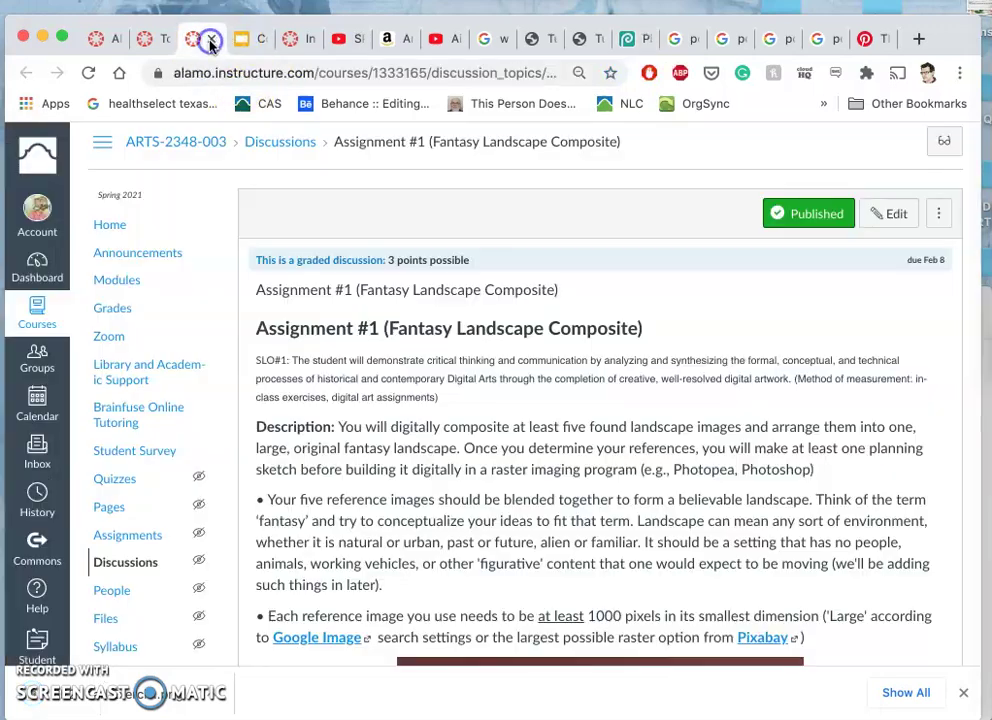
pyautogui.click(158, 40)
pyautogui.scroll(5, 425, 425)
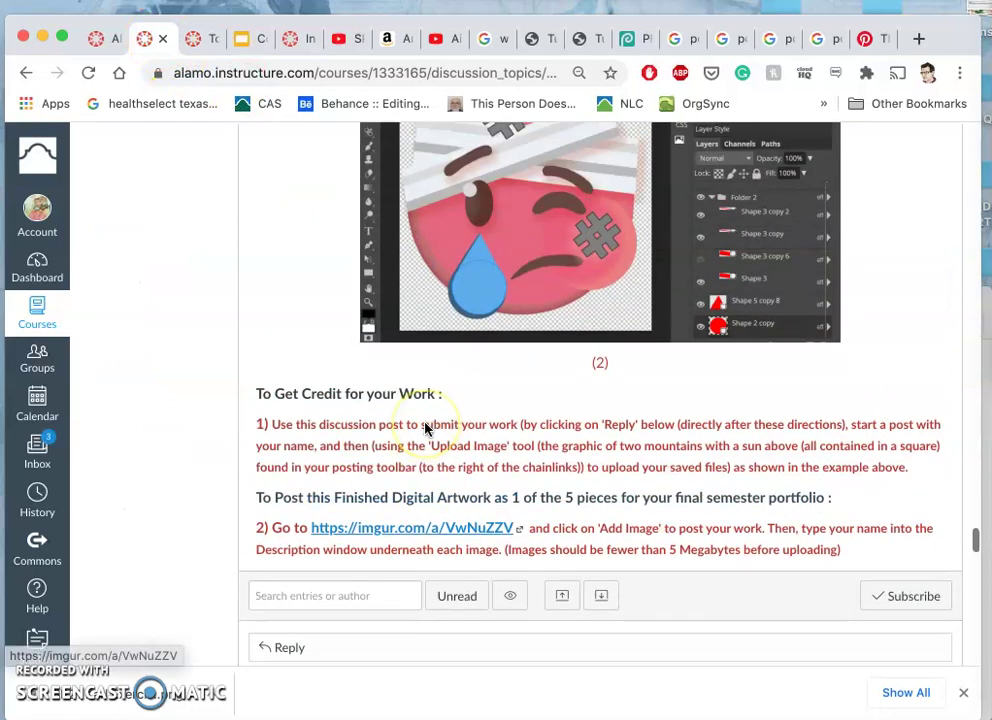
pyautogui.scroll(-4, 425, 428)
pyautogui.scroll(-10, 425, 428)
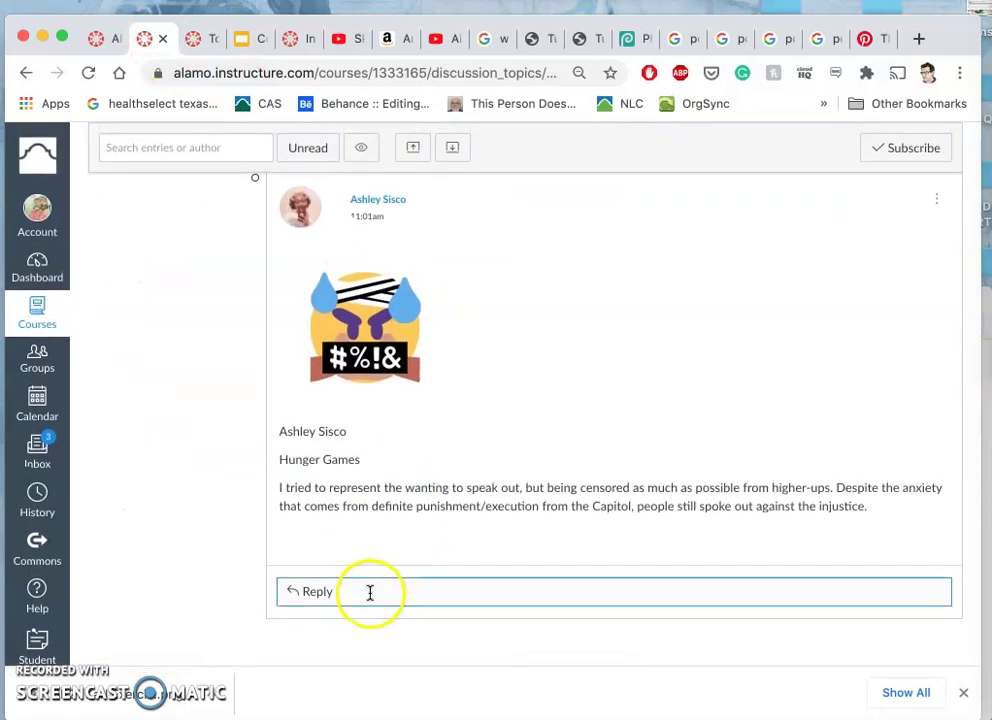
pyautogui.scroll(10, 374, 533)
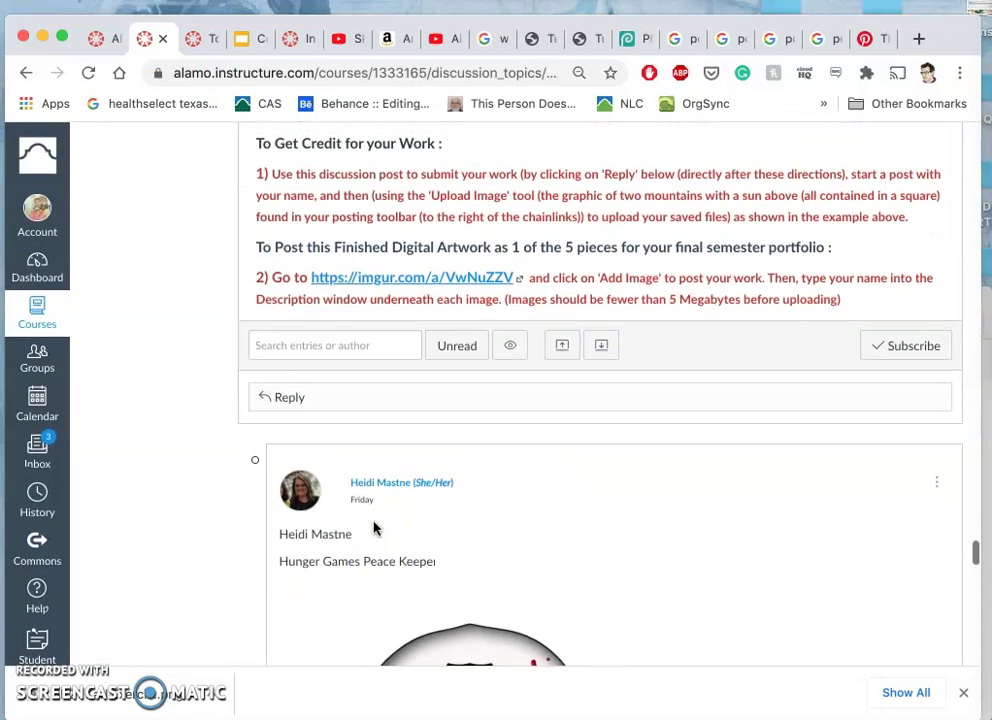
pyautogui.click(322, 398)
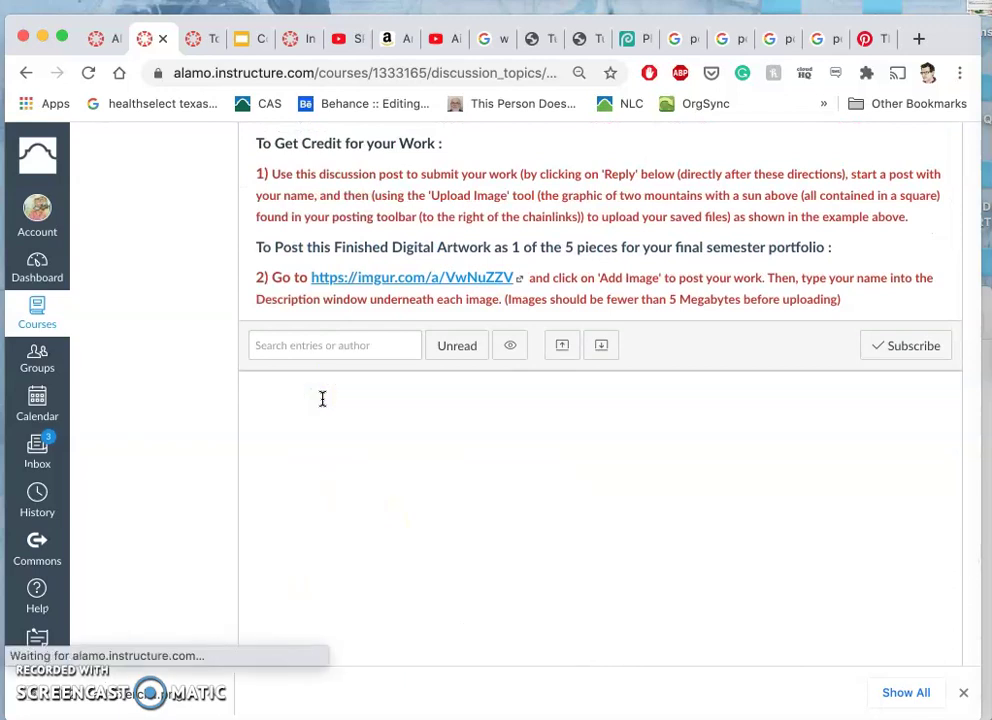
pyautogui.click(318, 484)
# - Enter the student's name in the reply and choose Upload Image from the image menu
pyautogui.click(820, 435)
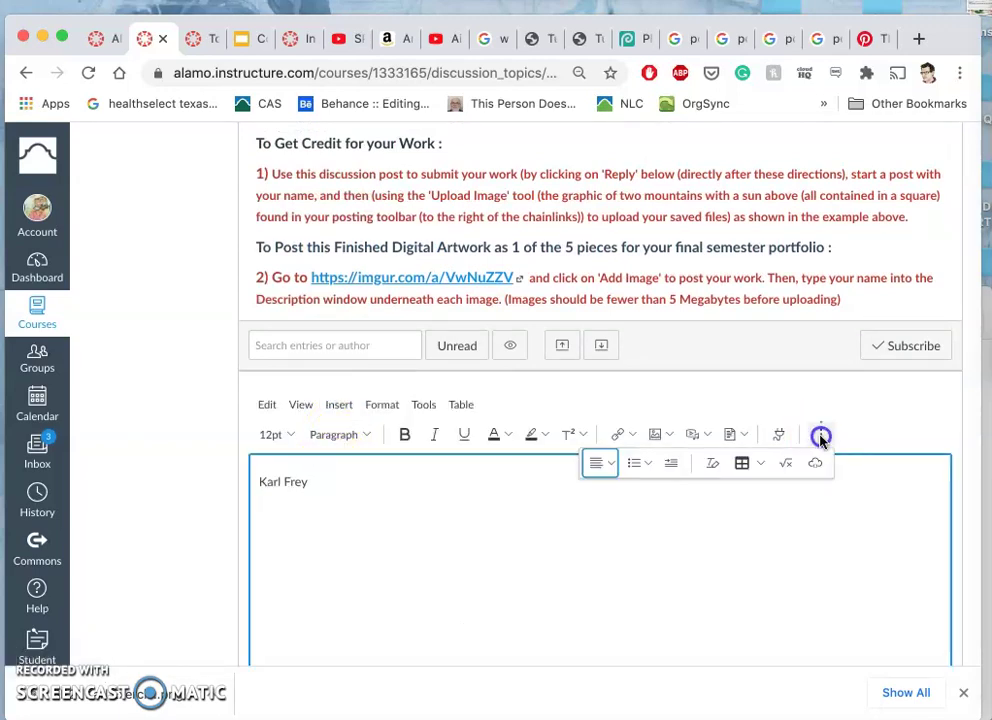
pyautogui.click(668, 434)
pyautogui.click(668, 466)
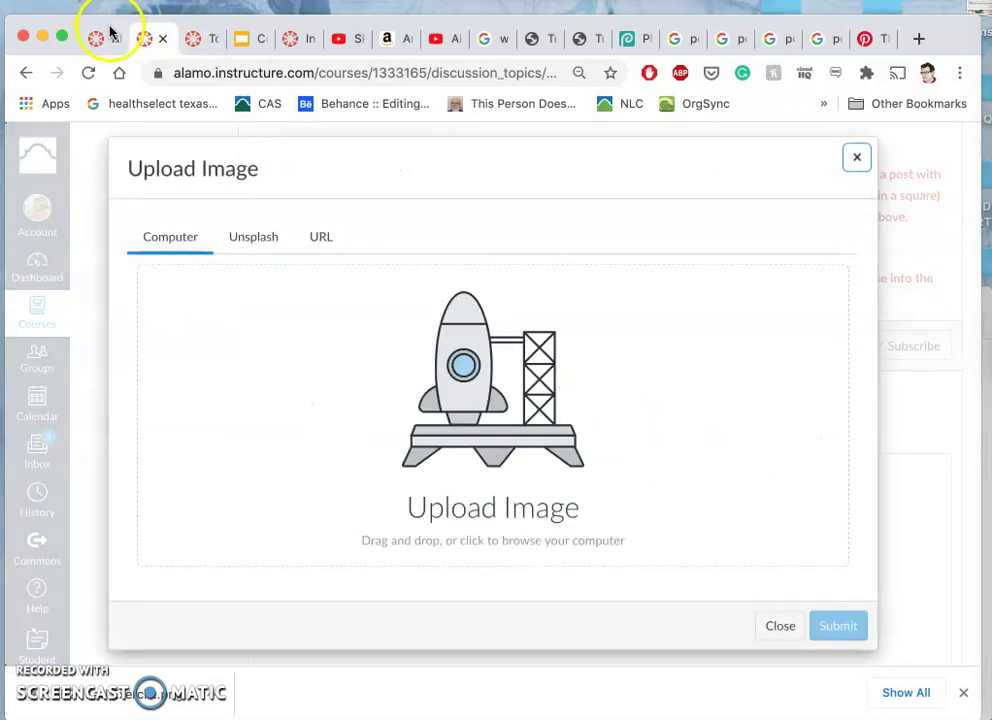
# - Pick the exported police-cap PNG and insert it into the reply
pyautogui.click(531, 441)
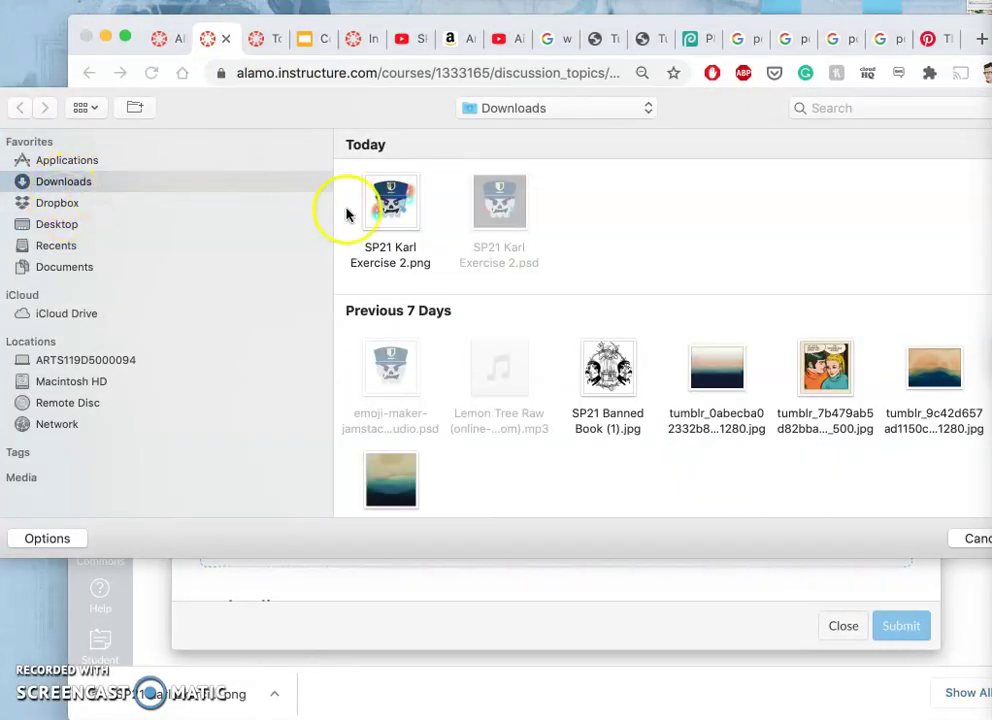
pyautogui.click(395, 207)
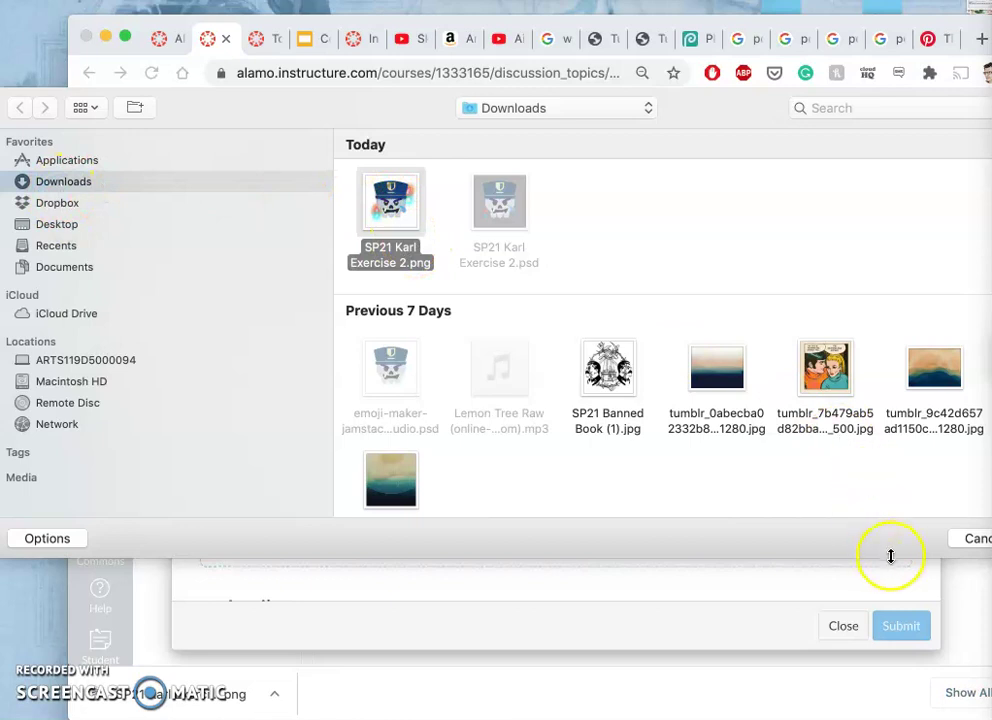
pyautogui.press('Escape')
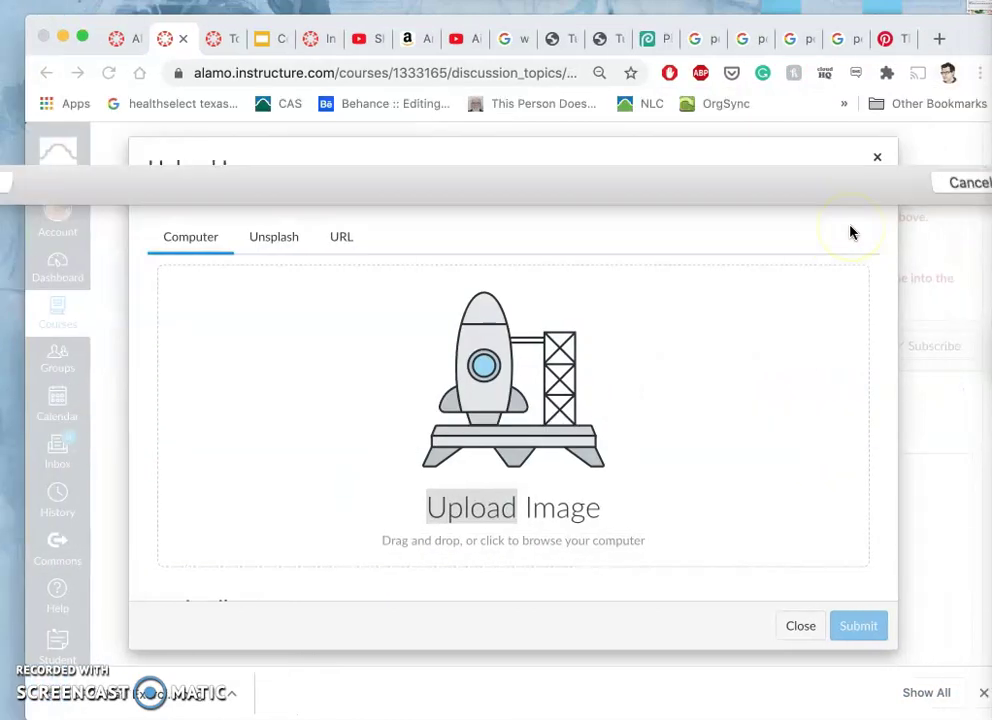
pyautogui.click(562, 379)
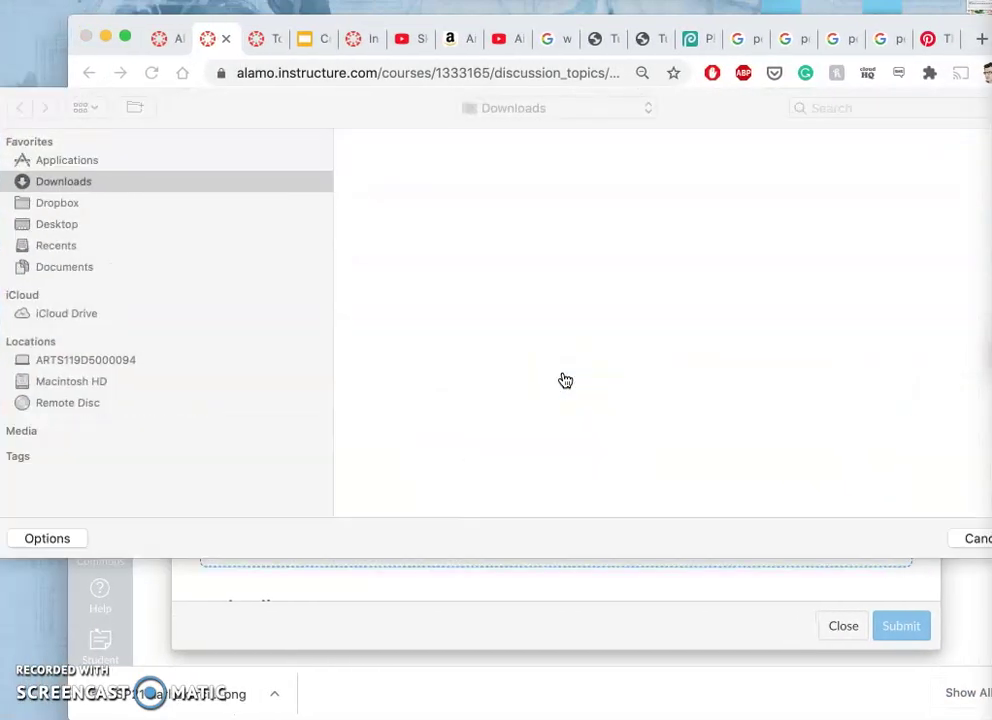
pyautogui.doubleClick(387, 195)
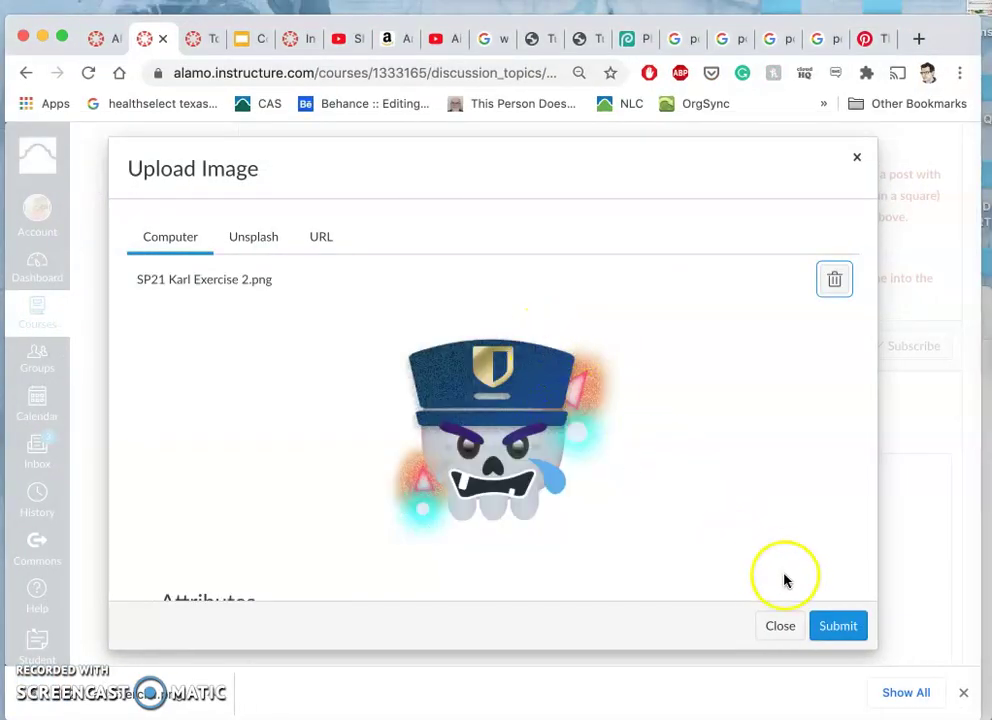
pyautogui.click(837, 627)
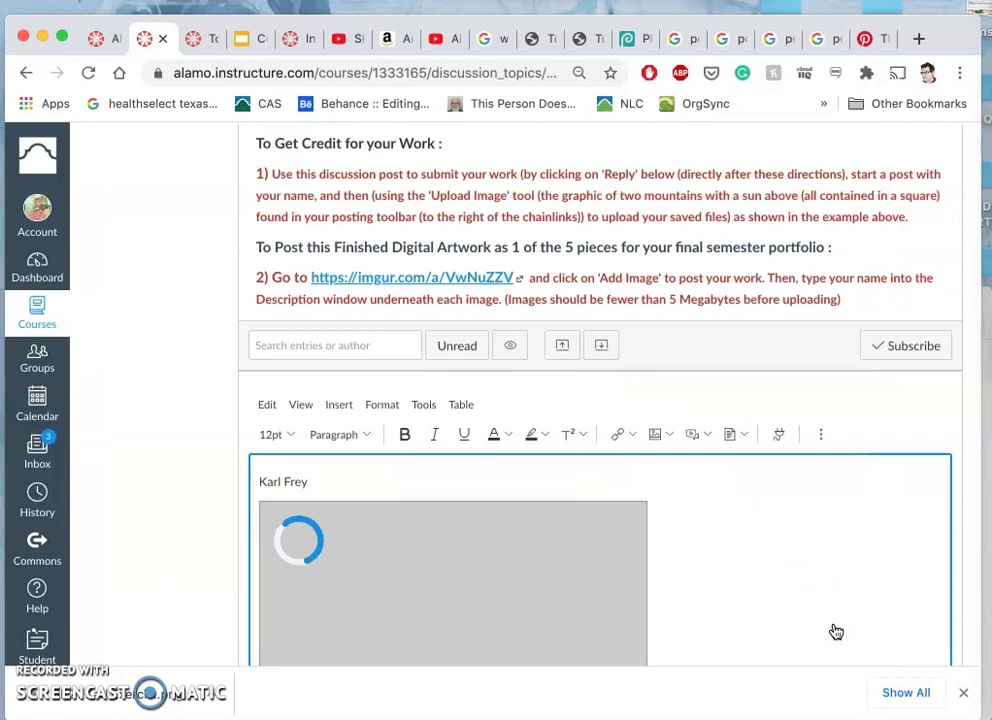
# - Check the inserted skull image in the editor and post the reply
pyautogui.scroll(-3, 700, 520)
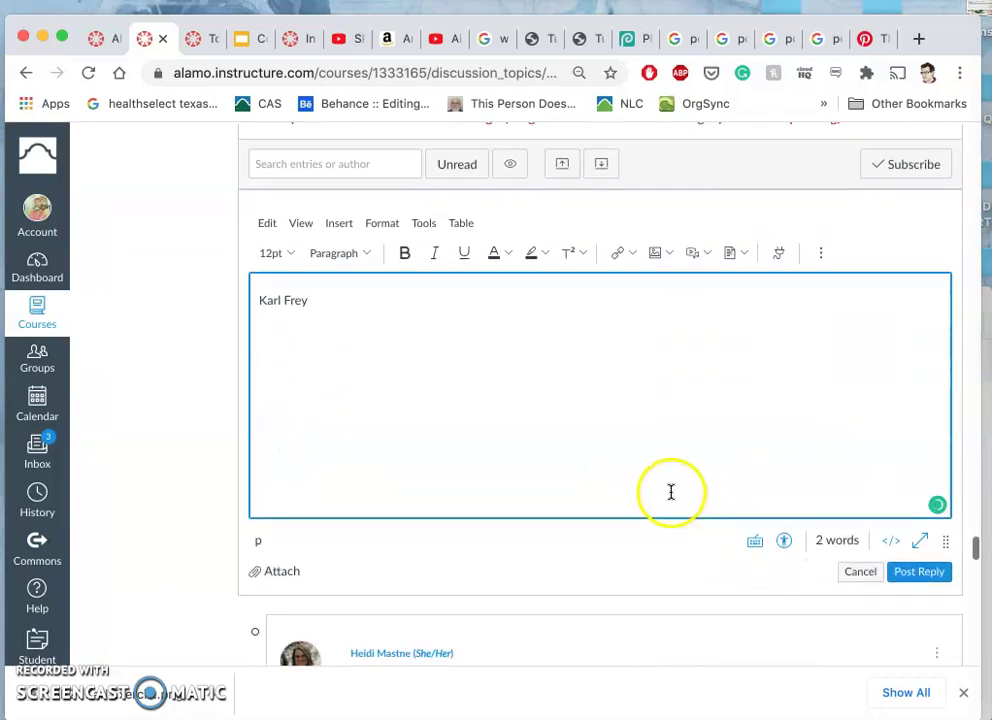
pyautogui.scroll(-2, 635, 418)
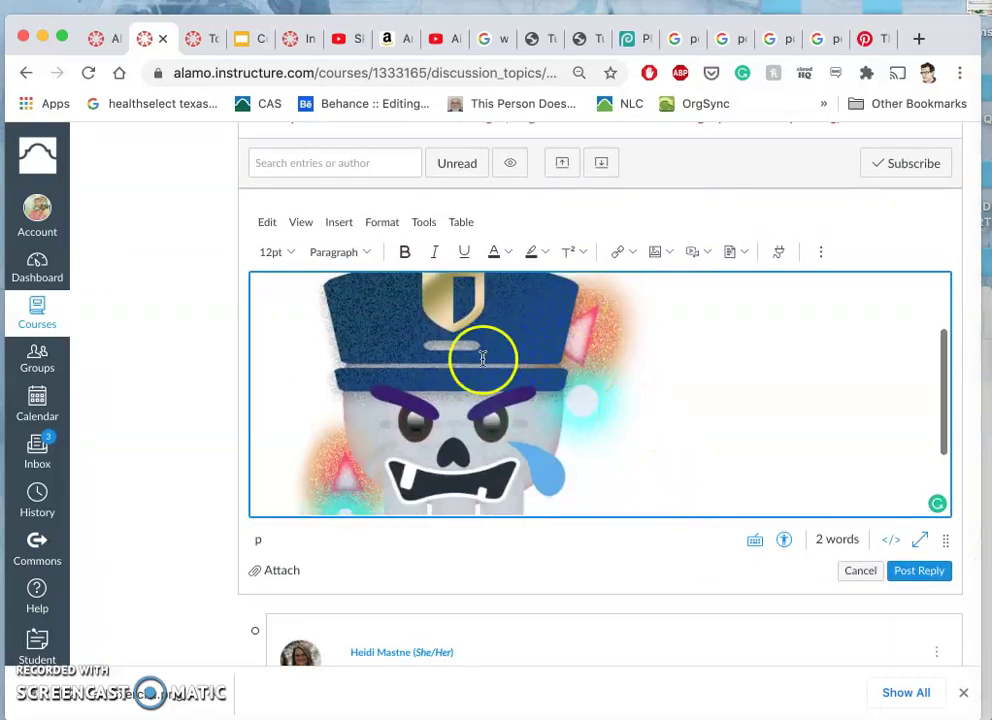
pyautogui.scroll(-2, 501, 404)
pyautogui.scroll(4, 450, 386)
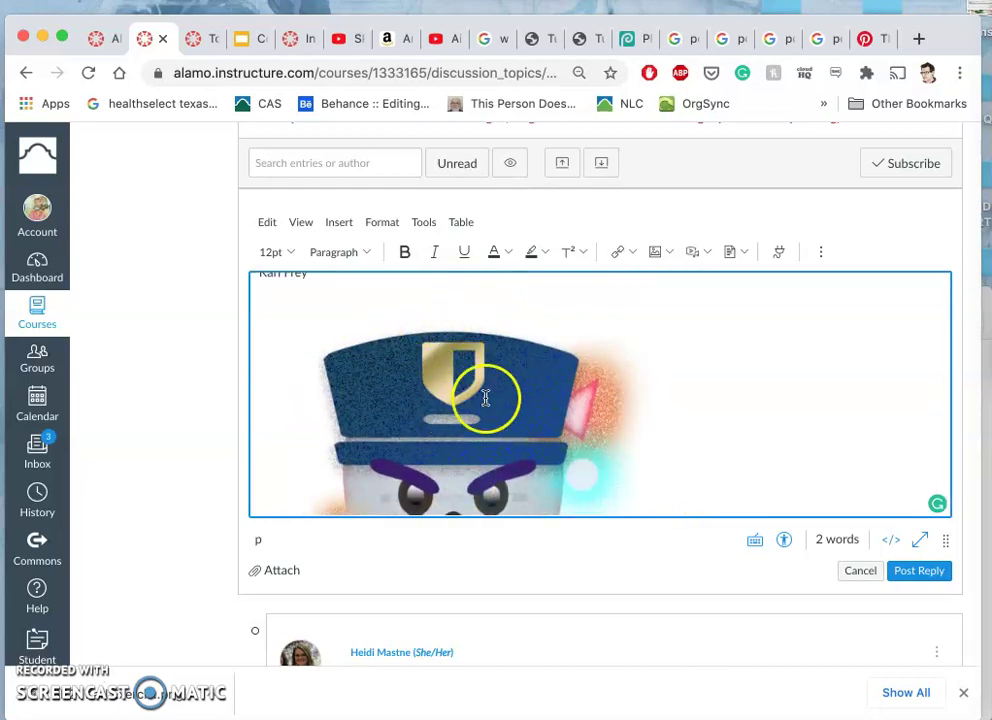
pyautogui.scroll(-2, 484, 405)
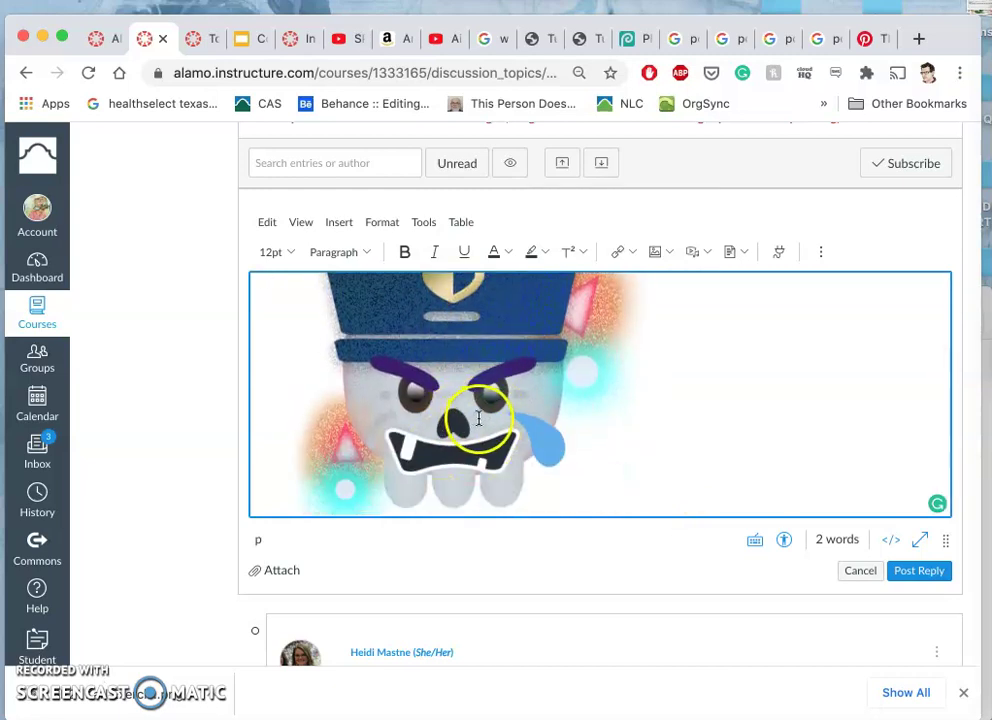
pyautogui.scroll(2, 477, 417)
pyautogui.scroll(-1, 477, 419)
pyautogui.scroll(2, 476, 417)
pyautogui.scroll(-2, 476, 417)
pyautogui.scroll(-1, 476, 417)
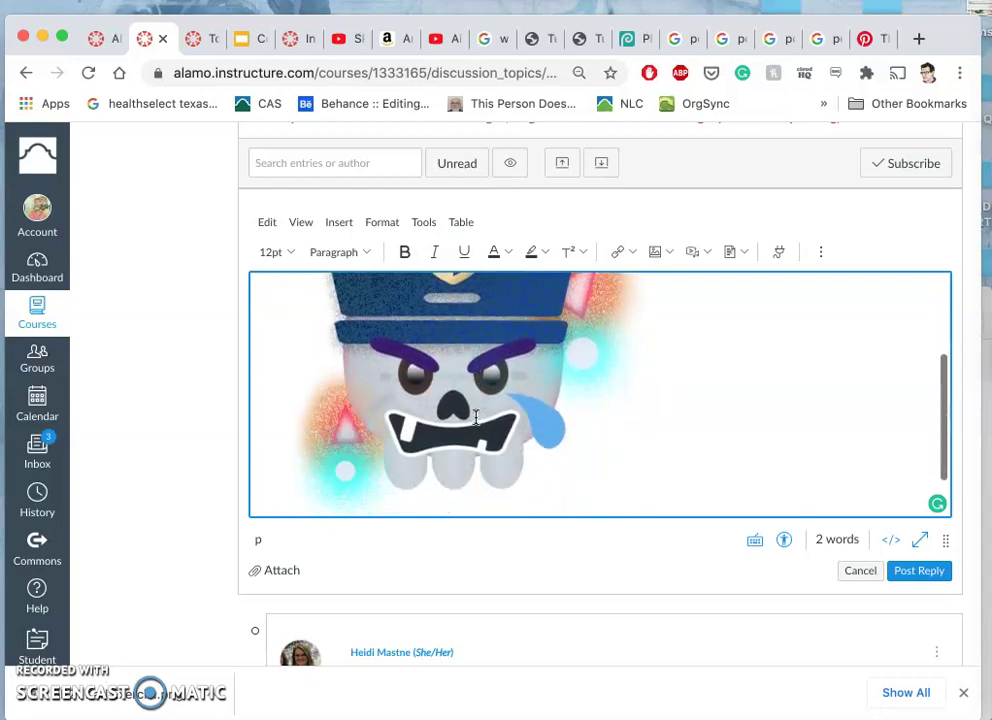
pyautogui.click(910, 571)
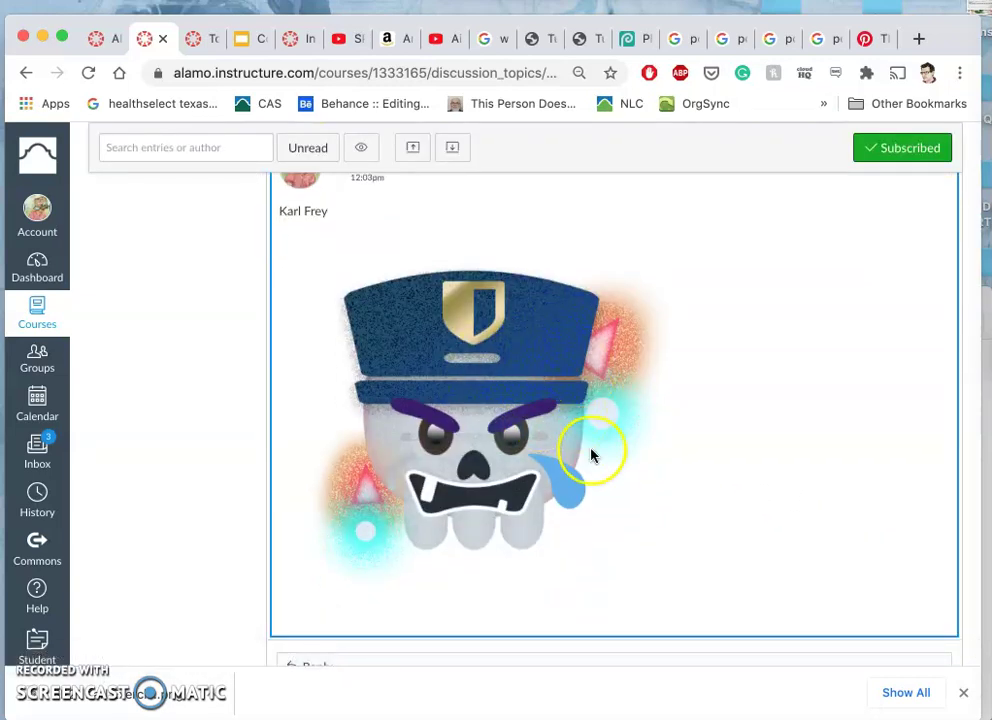
# - Look through classmates' posts in the discussion
pyautogui.scroll(-1, 616, 496)
pyautogui.scroll(2, 616, 496)
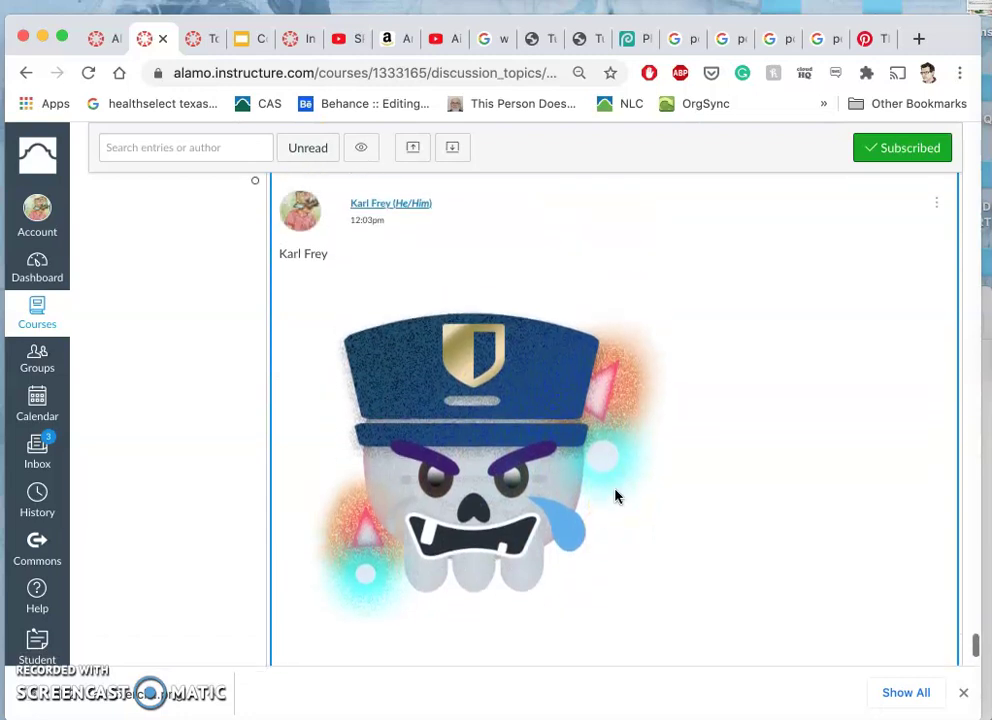
pyautogui.click(617, 465)
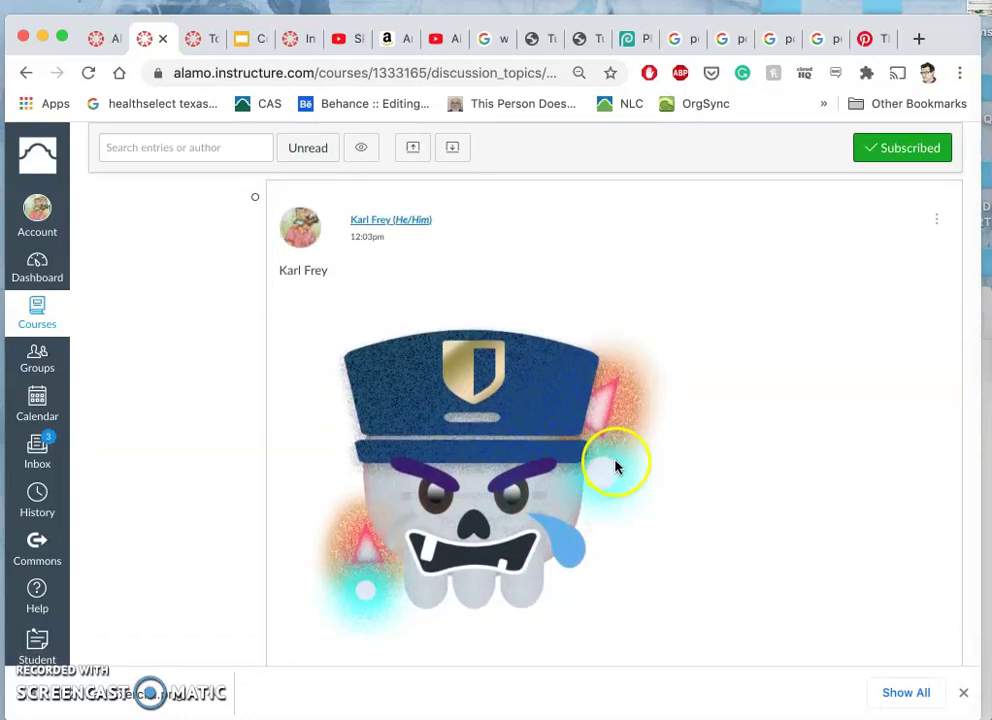
pyautogui.scroll(2, 617, 465)
pyautogui.scroll(3, 617, 465)
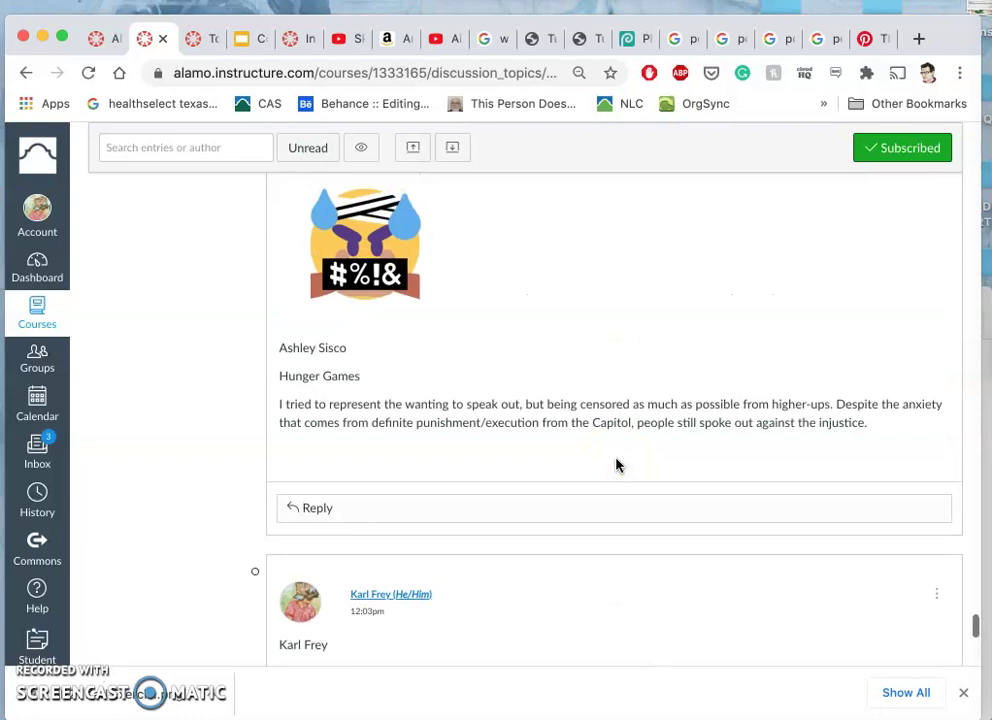
pyautogui.scroll(8, 617, 465)
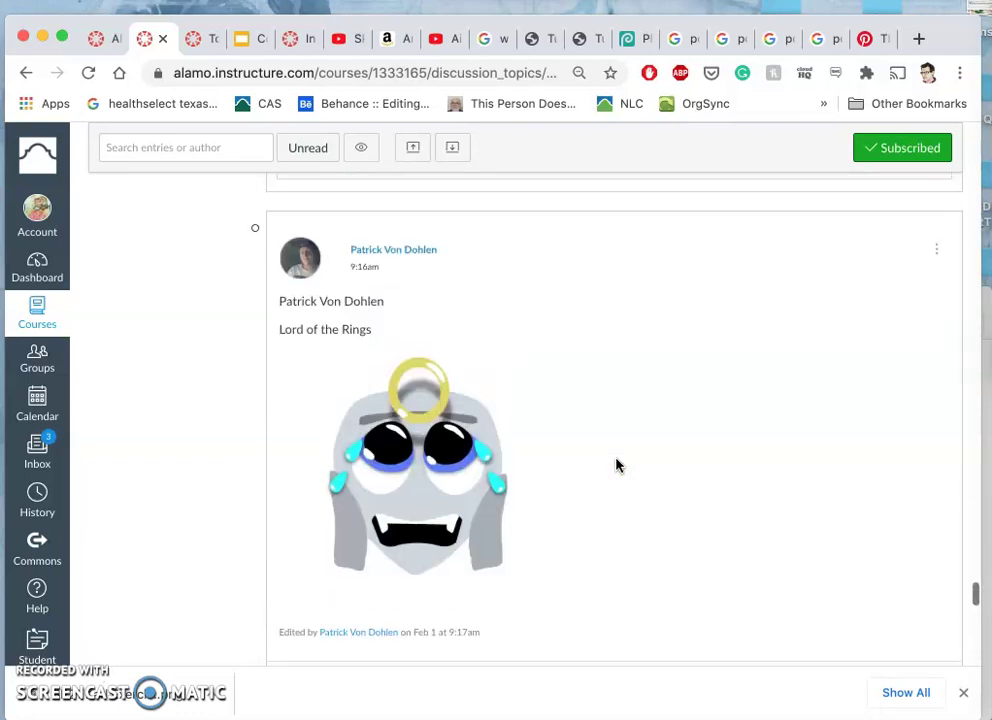
pyautogui.scroll(5, 617, 465)
pyautogui.click(365, 324)
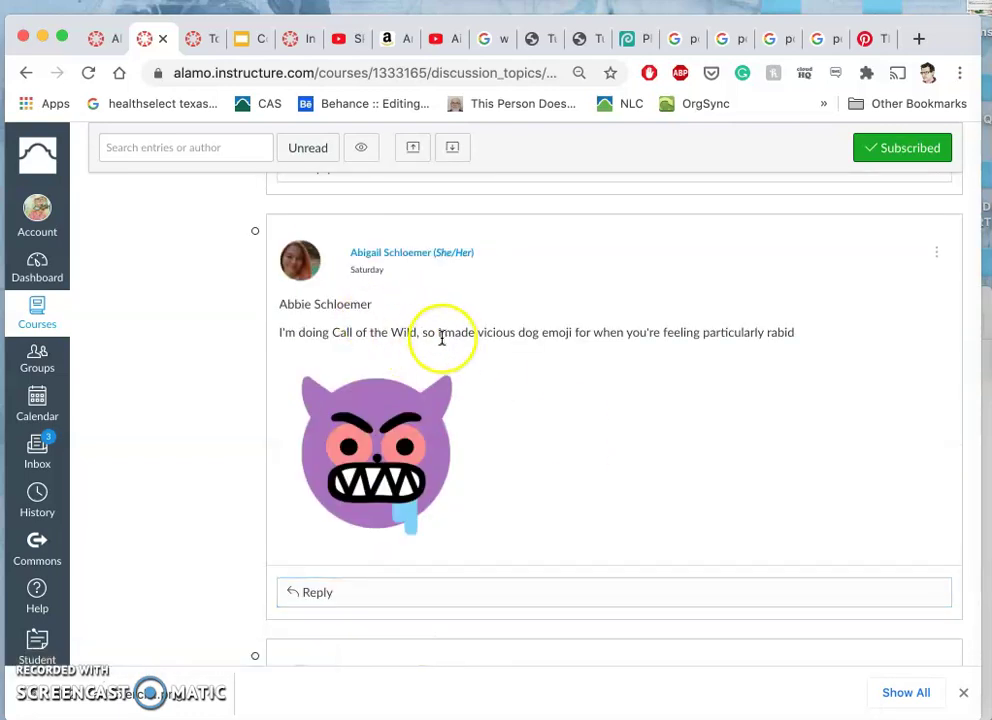
pyautogui.scroll(-5, 516, 410)
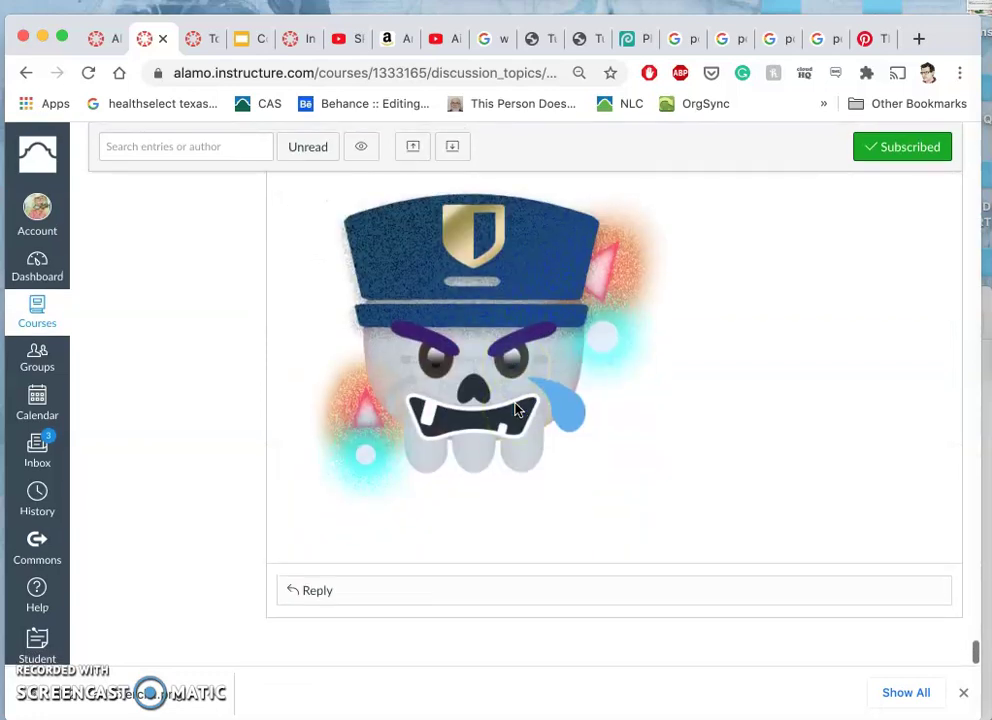
pyautogui.scroll(2, 516, 410)
# - Choose Edit from your reply's options menu and place the caret after the name line
pyautogui.click(937, 254)
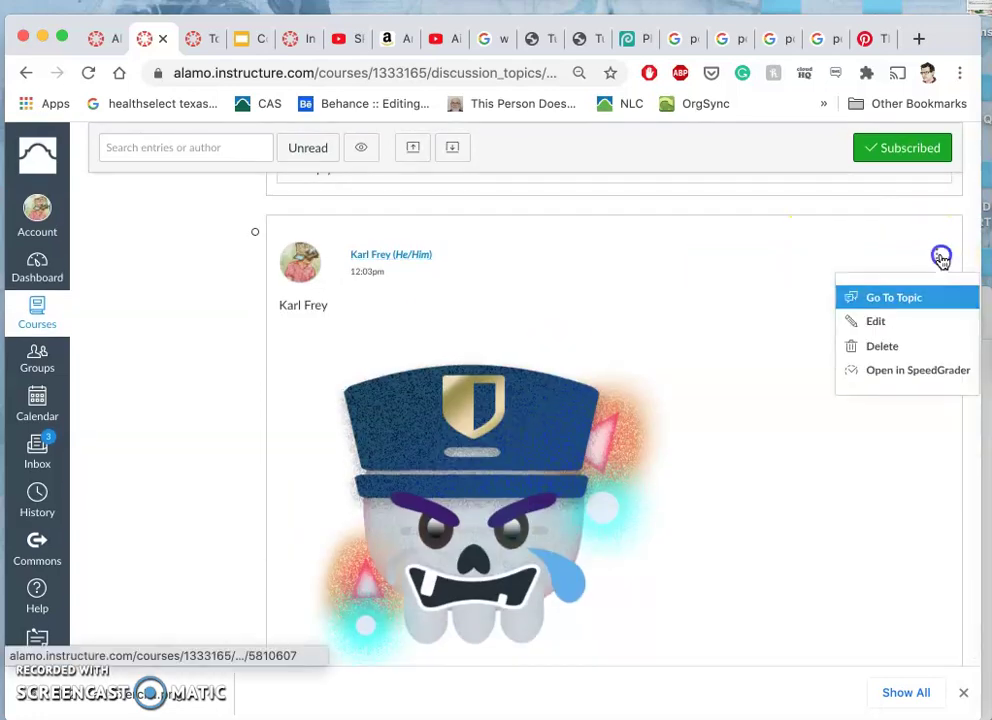
pyautogui.click(881, 321)
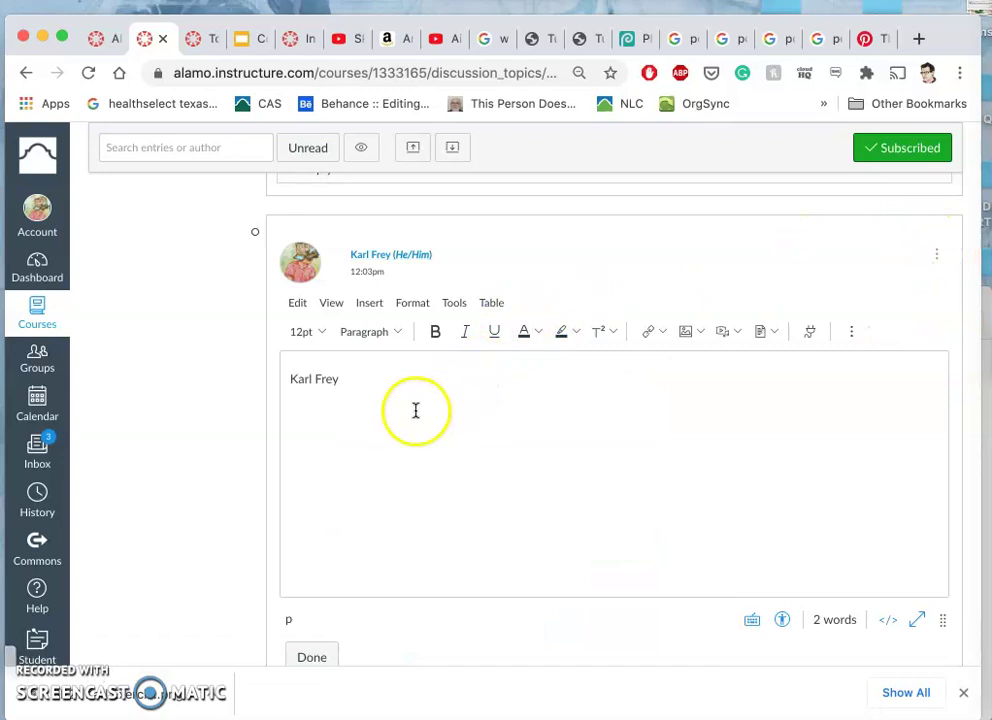
pyautogui.click(367, 384)
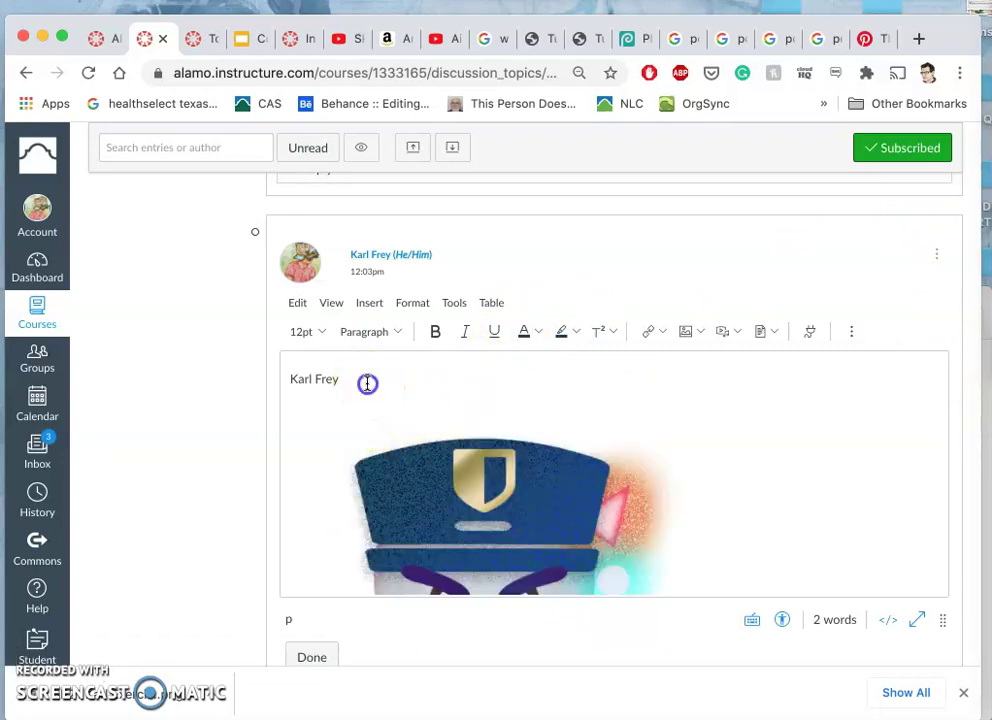